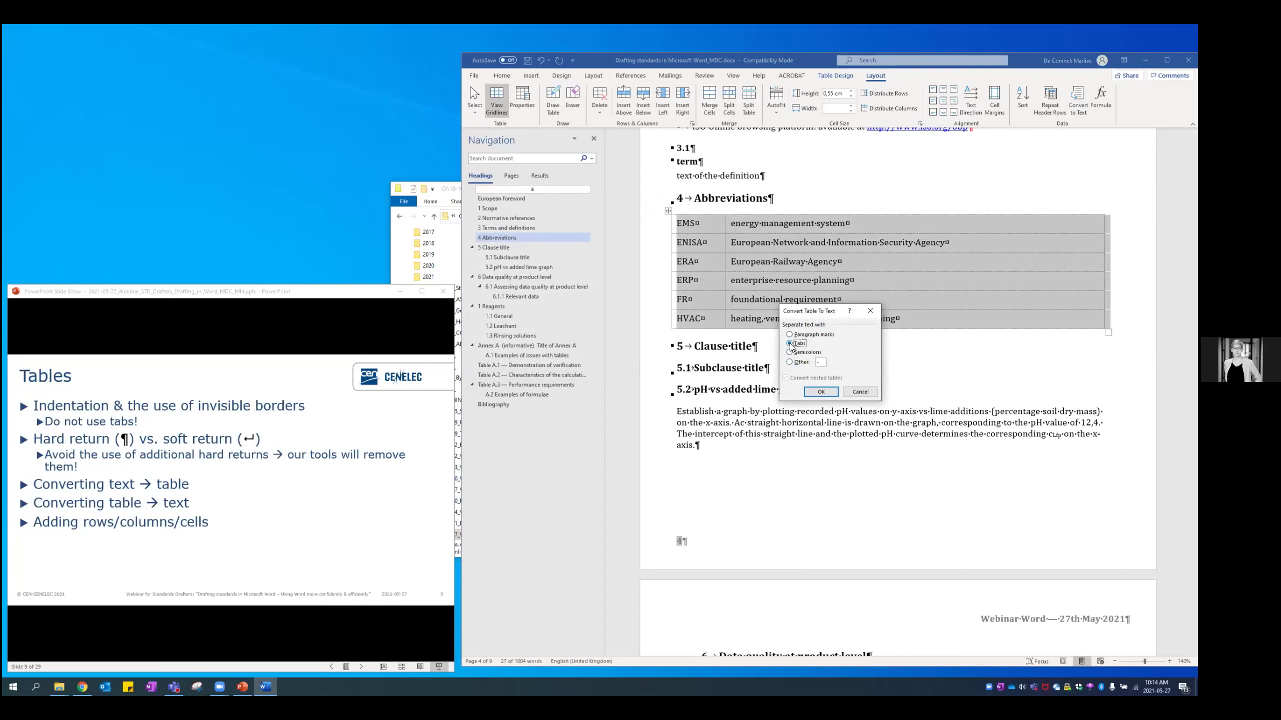
Convert the Abbreviations table to text, separating its columns with tabs
click(818, 392)
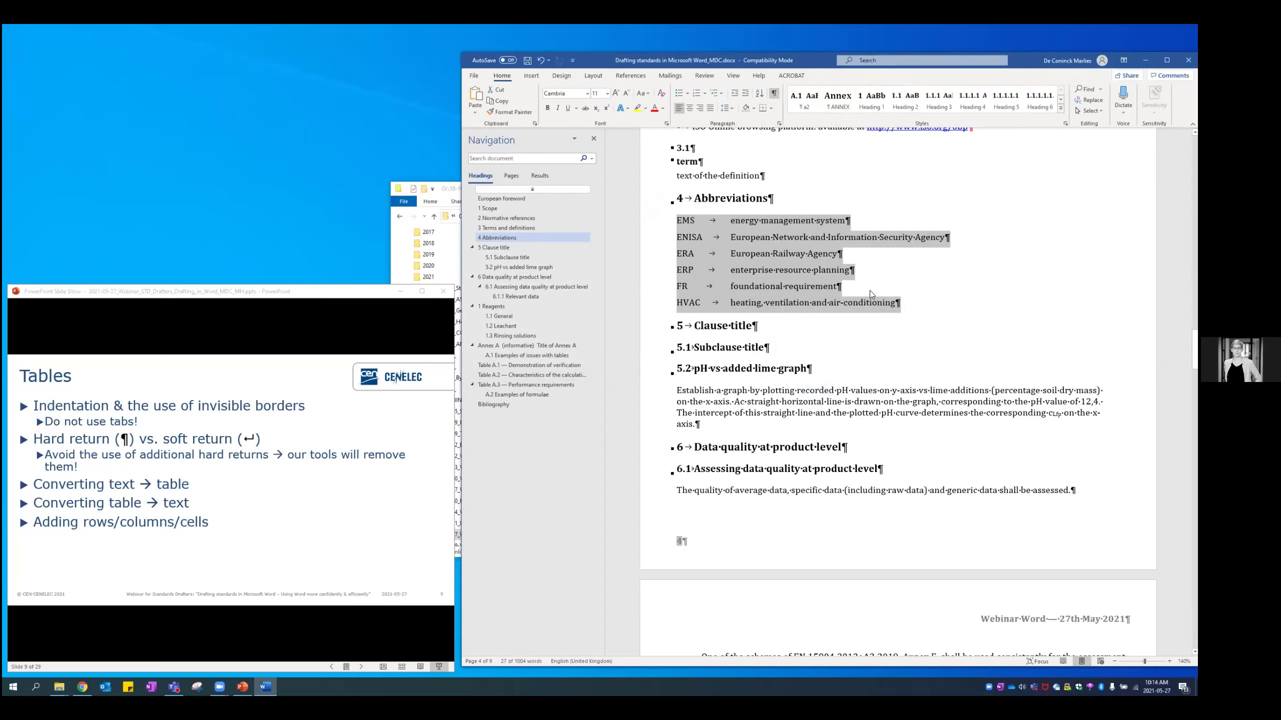
click(900, 316)
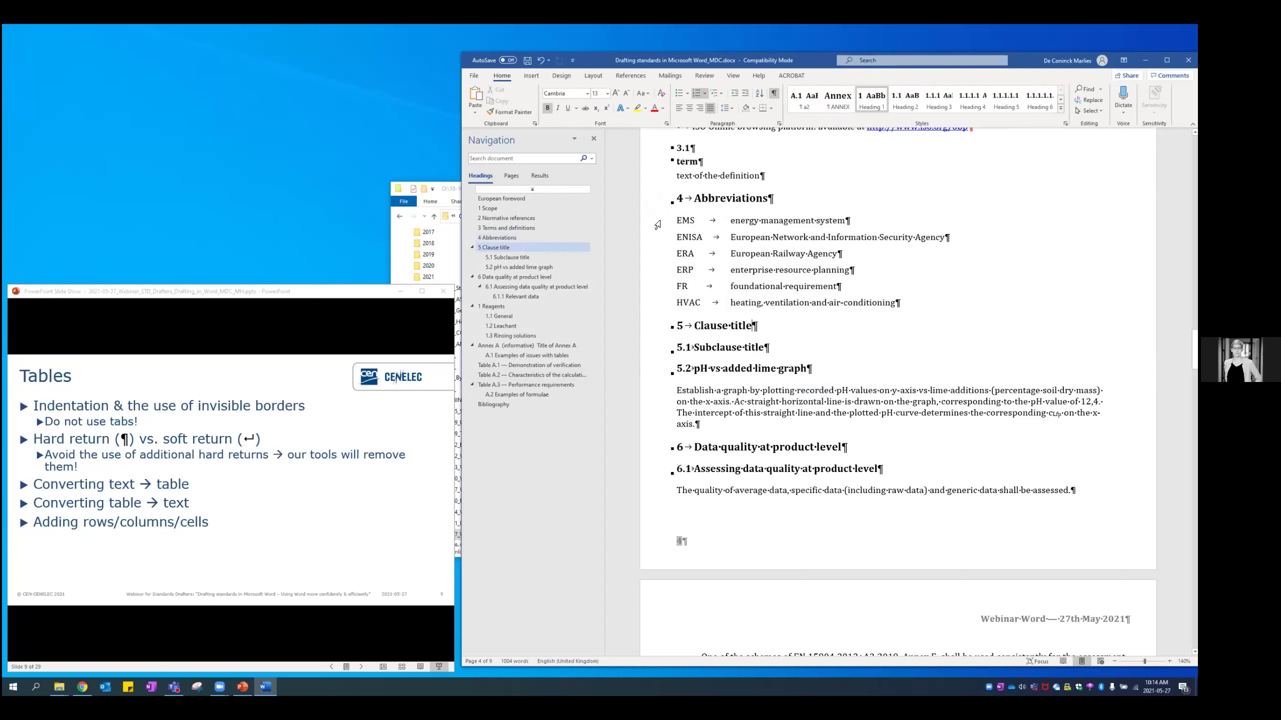
drag(660, 221, 659, 303)
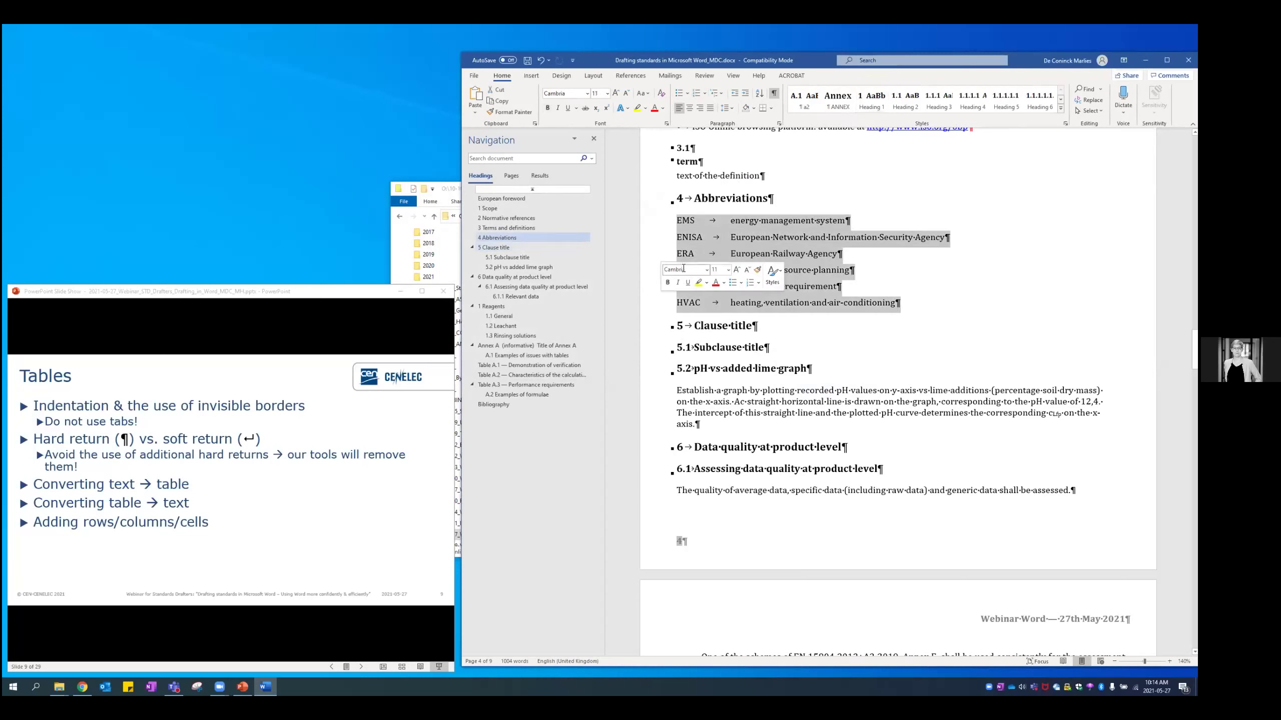
click(801, 269)
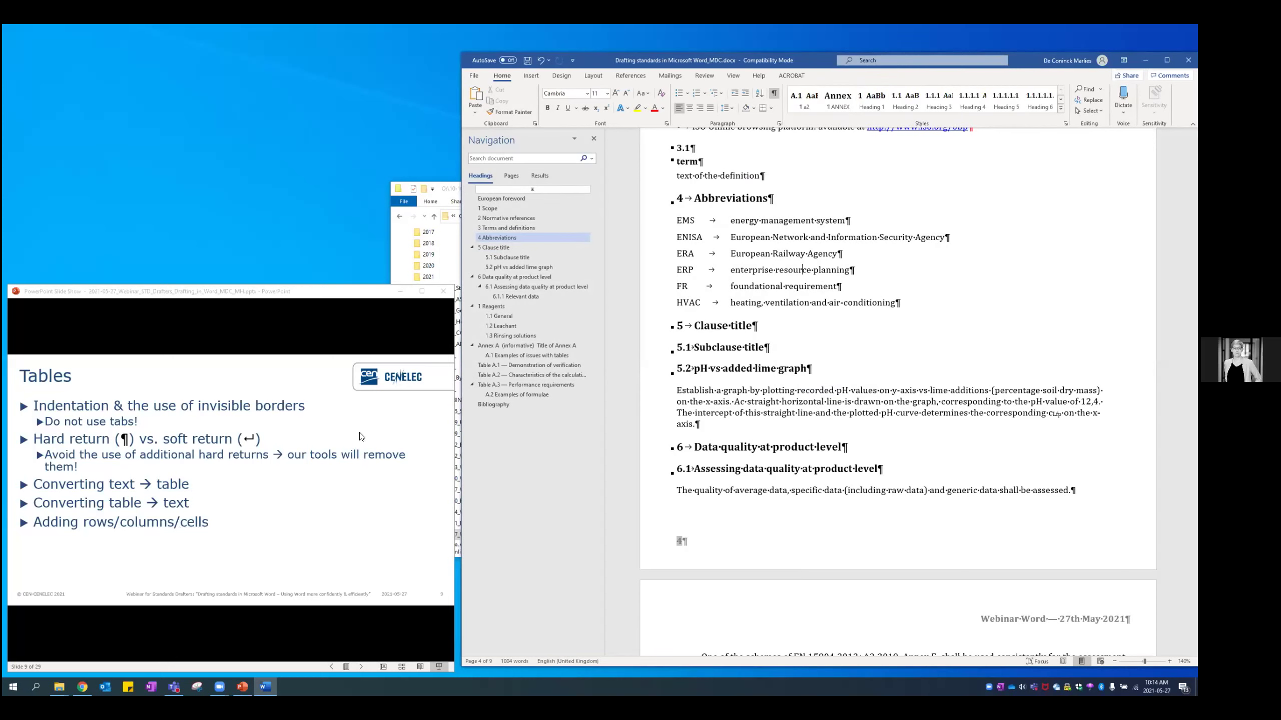
Advance the slide show to the Pages breaks slide and highlight clause 6.1.1 Relevant data in the document
click(281, 387)
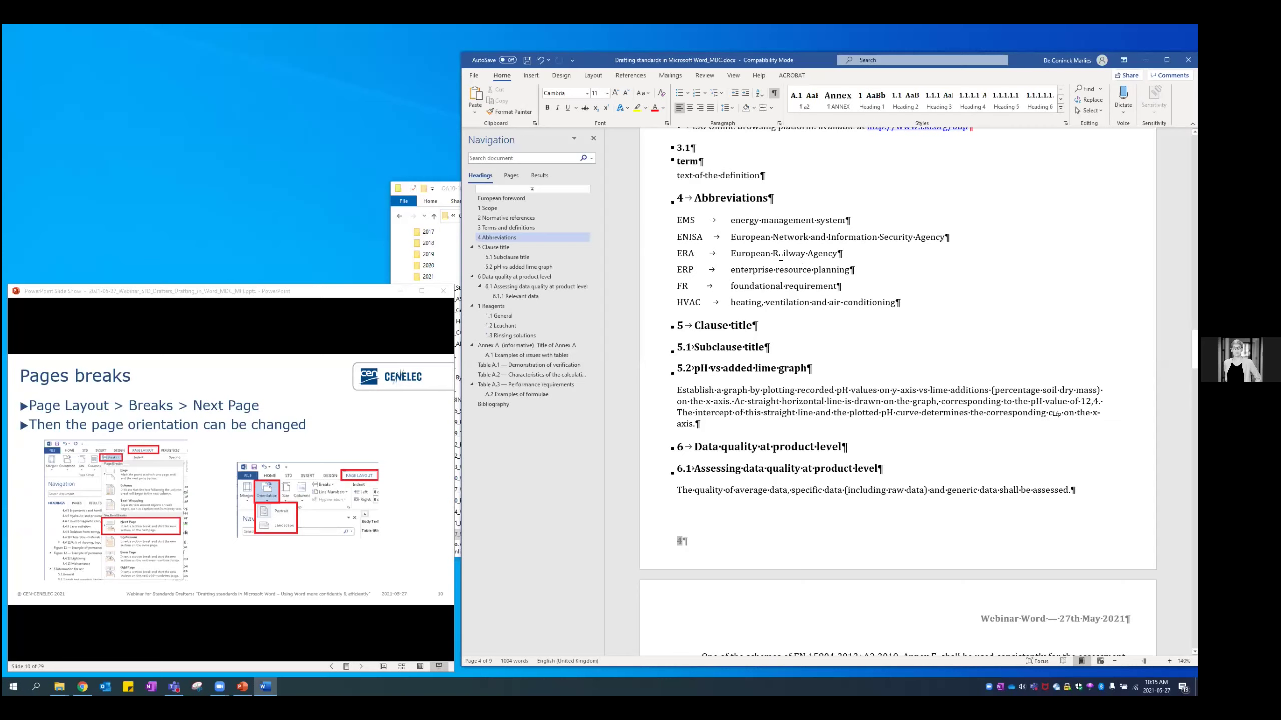
scroll(780, 257, down, 5)
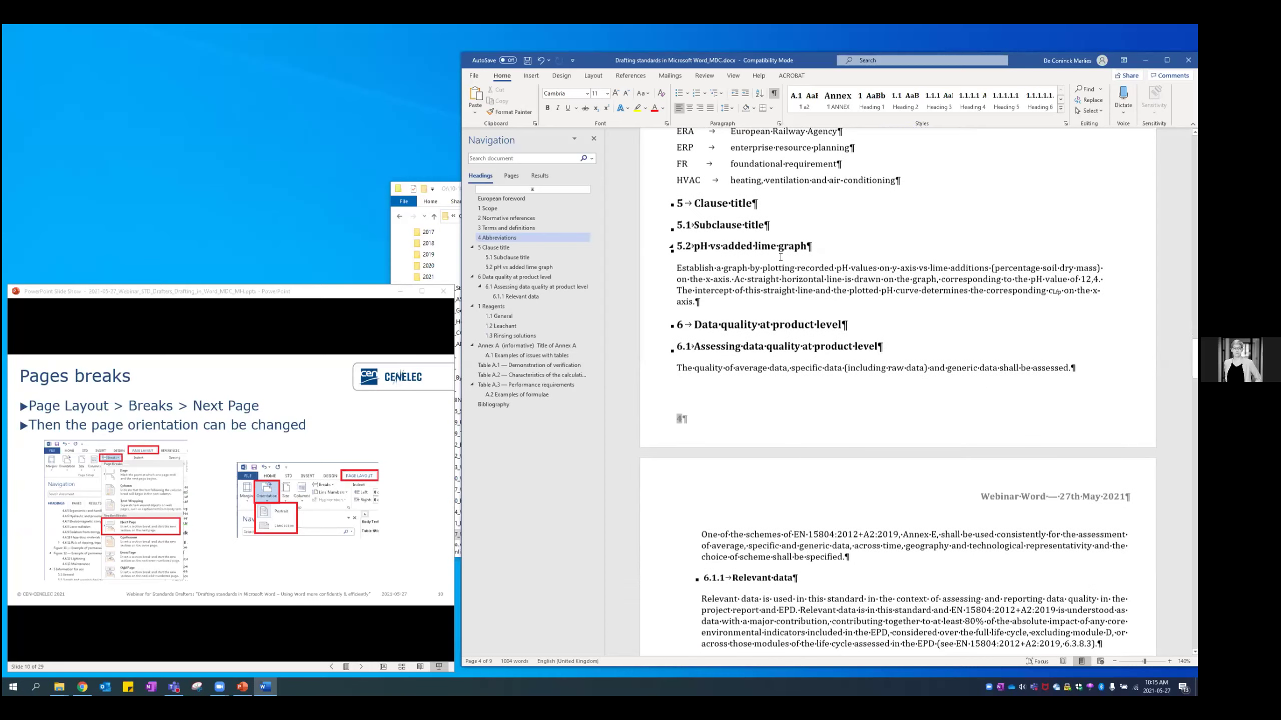
scroll(780, 257, down, 3)
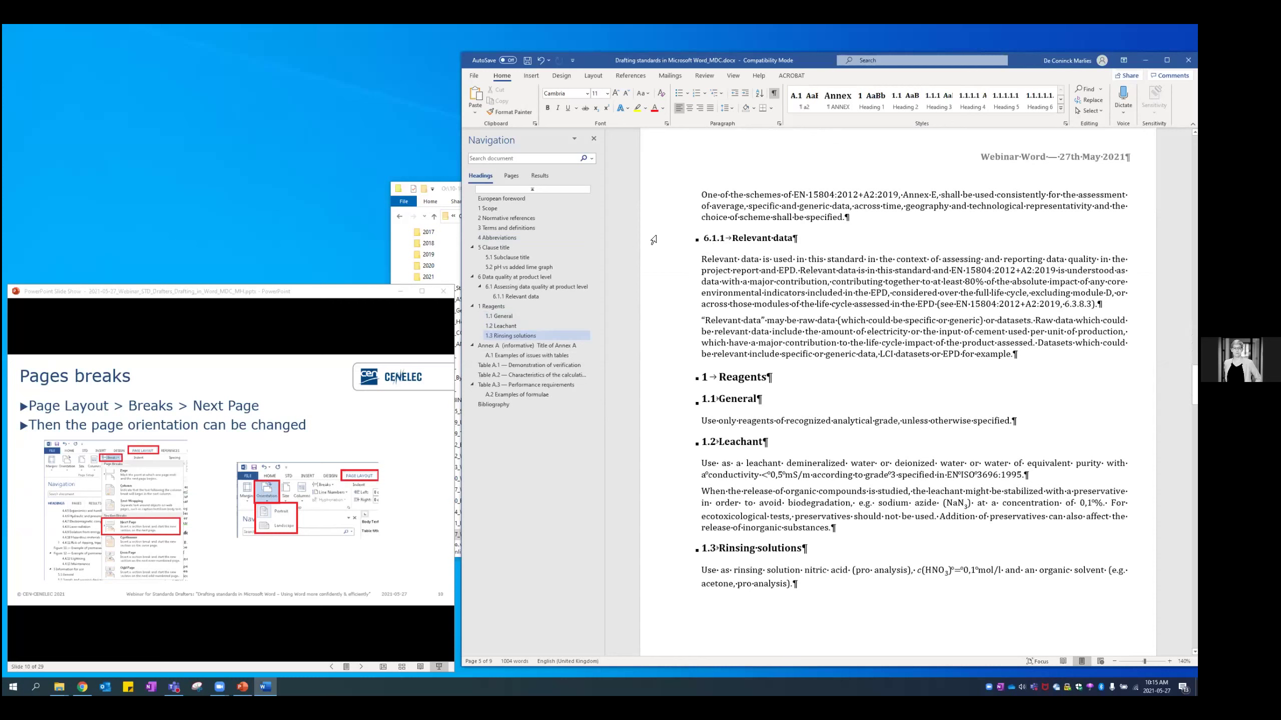
drag(654, 241, 670, 357)
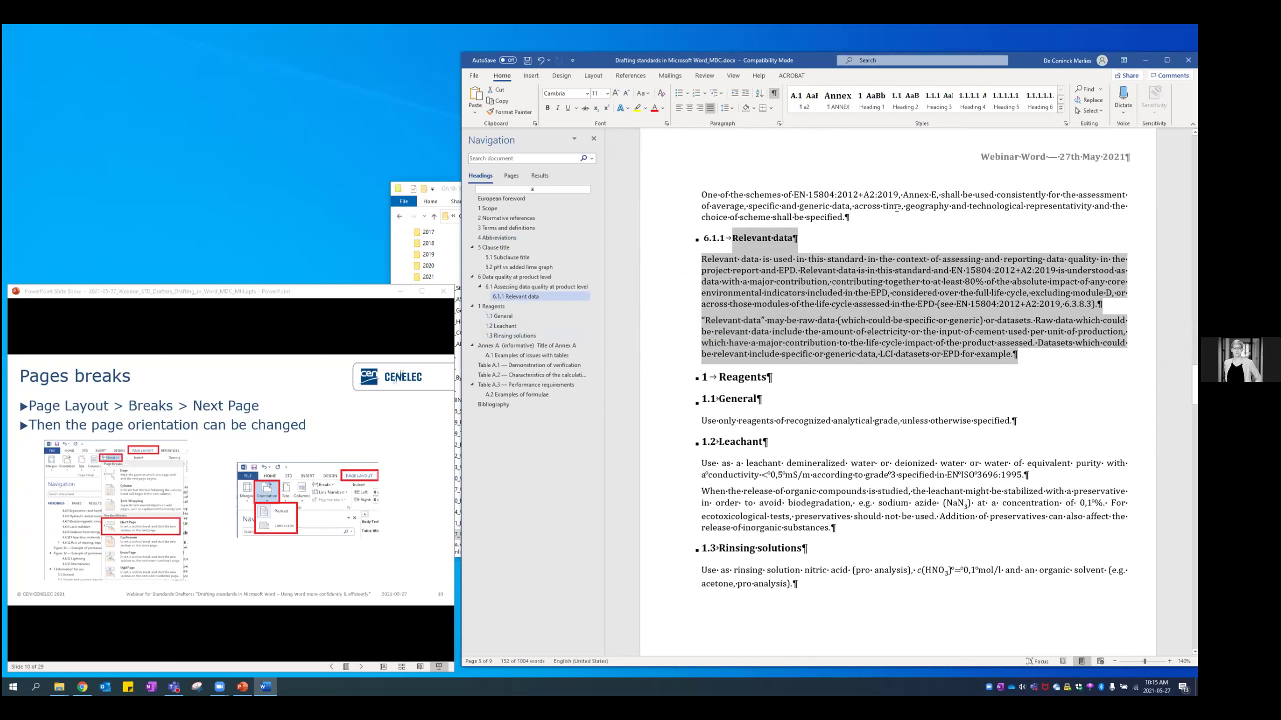
click(864, 220)
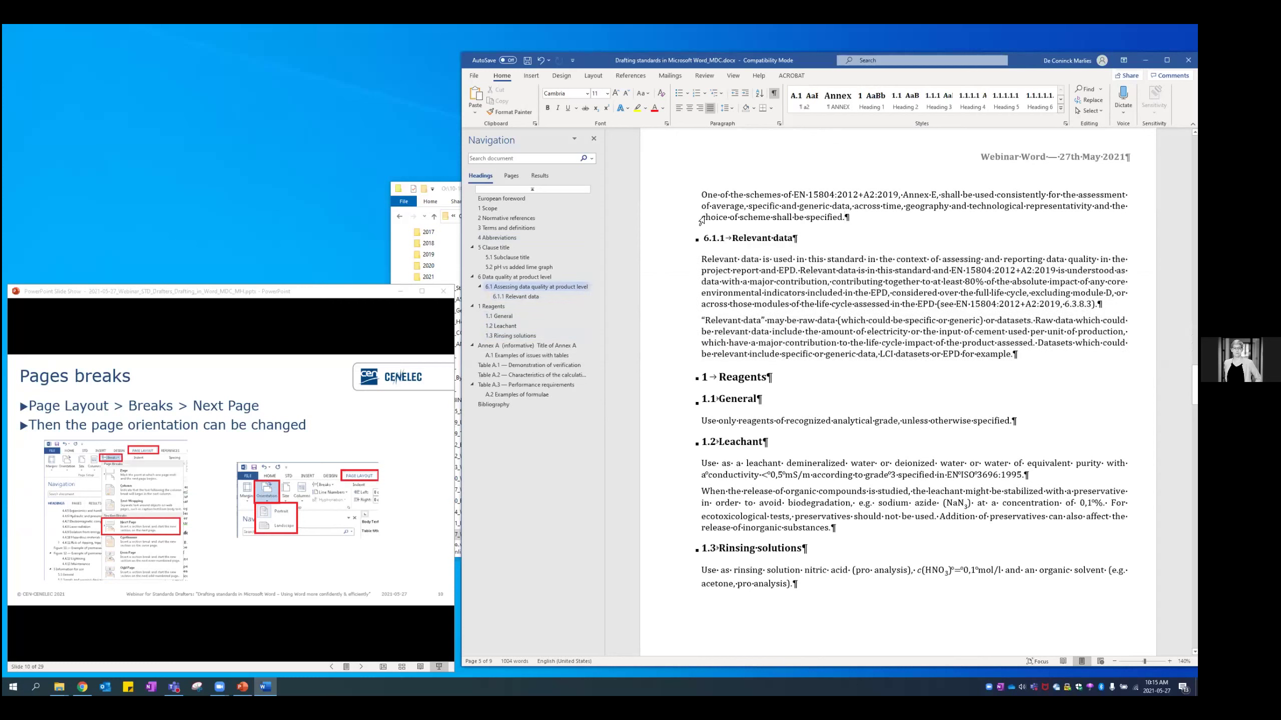
Insert a Next Page section break before clause 6.1.1 Relevant data and delete the empty paragraph above its heading
click(596, 77)
click(585, 90)
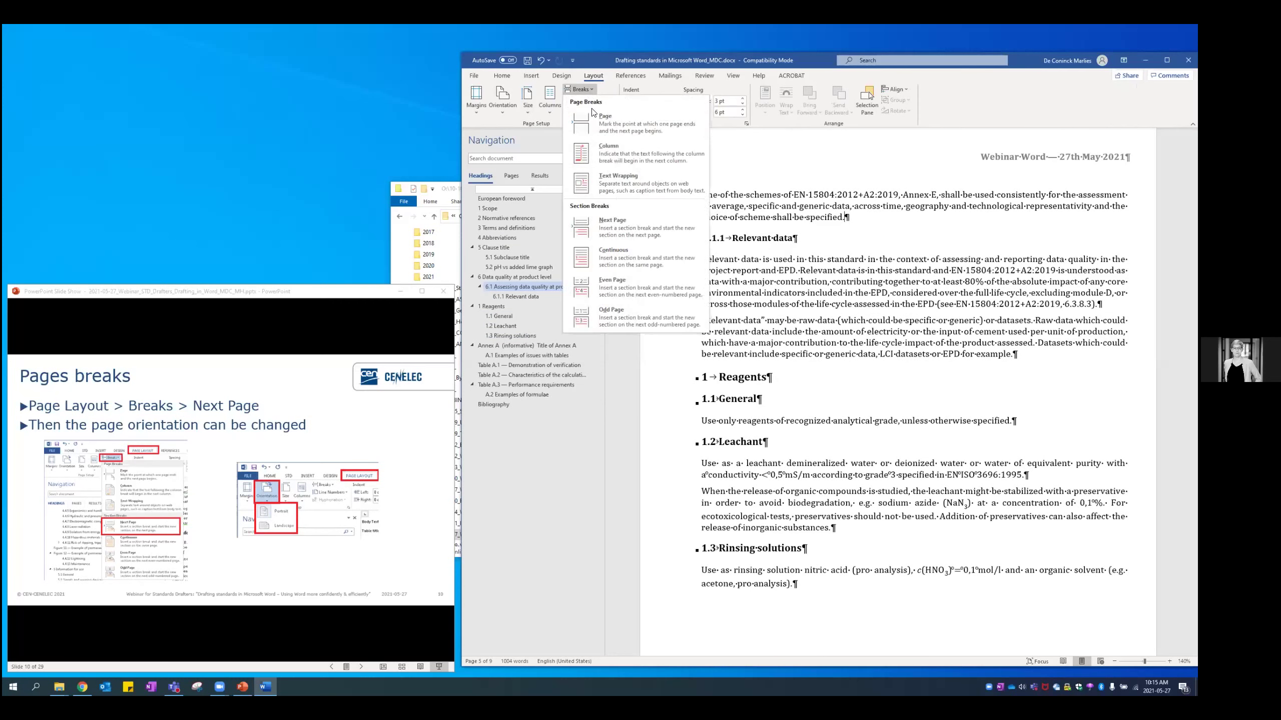
click(610, 228)
scroll(761, 362, down, 2)
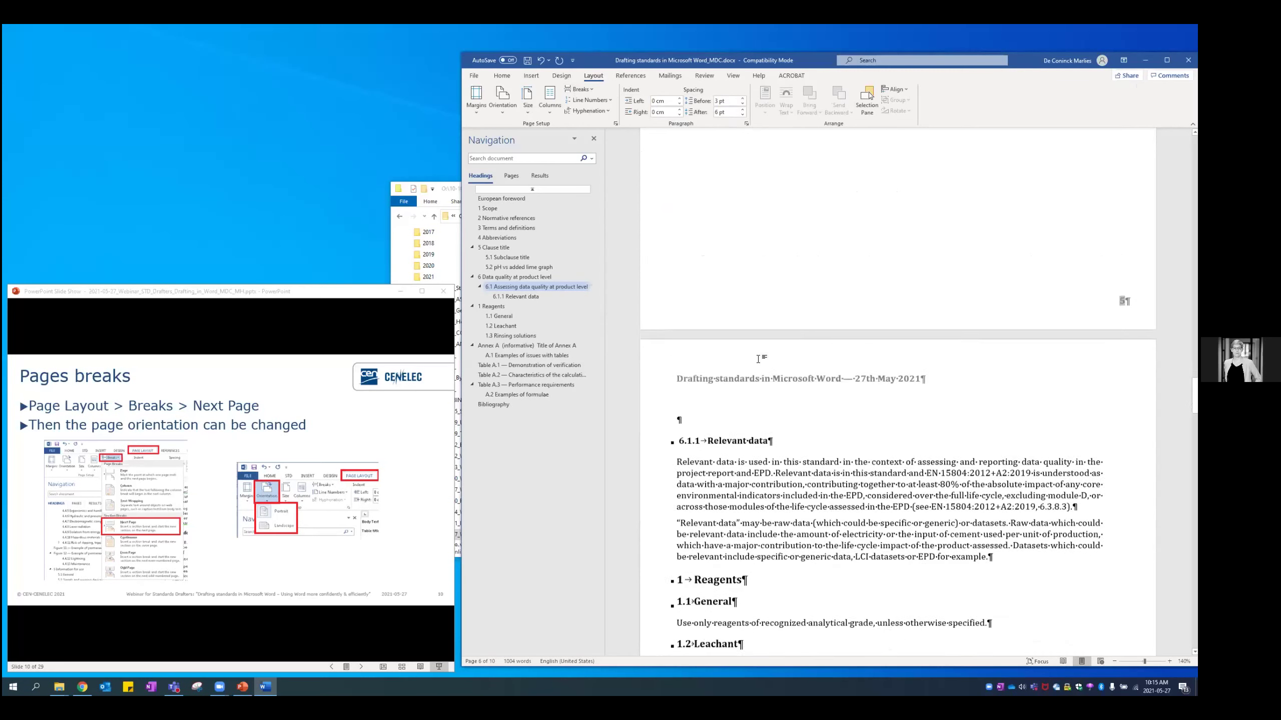
scroll(731, 357, down, 2)
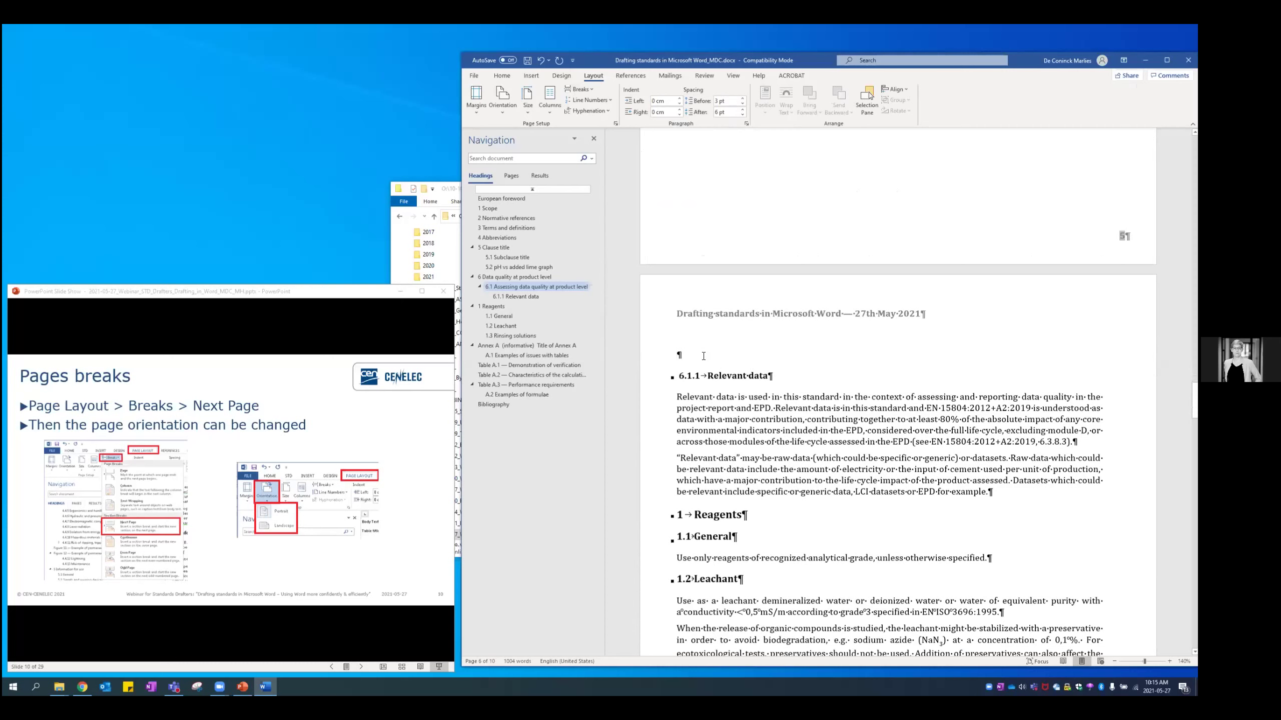
key(Delete)
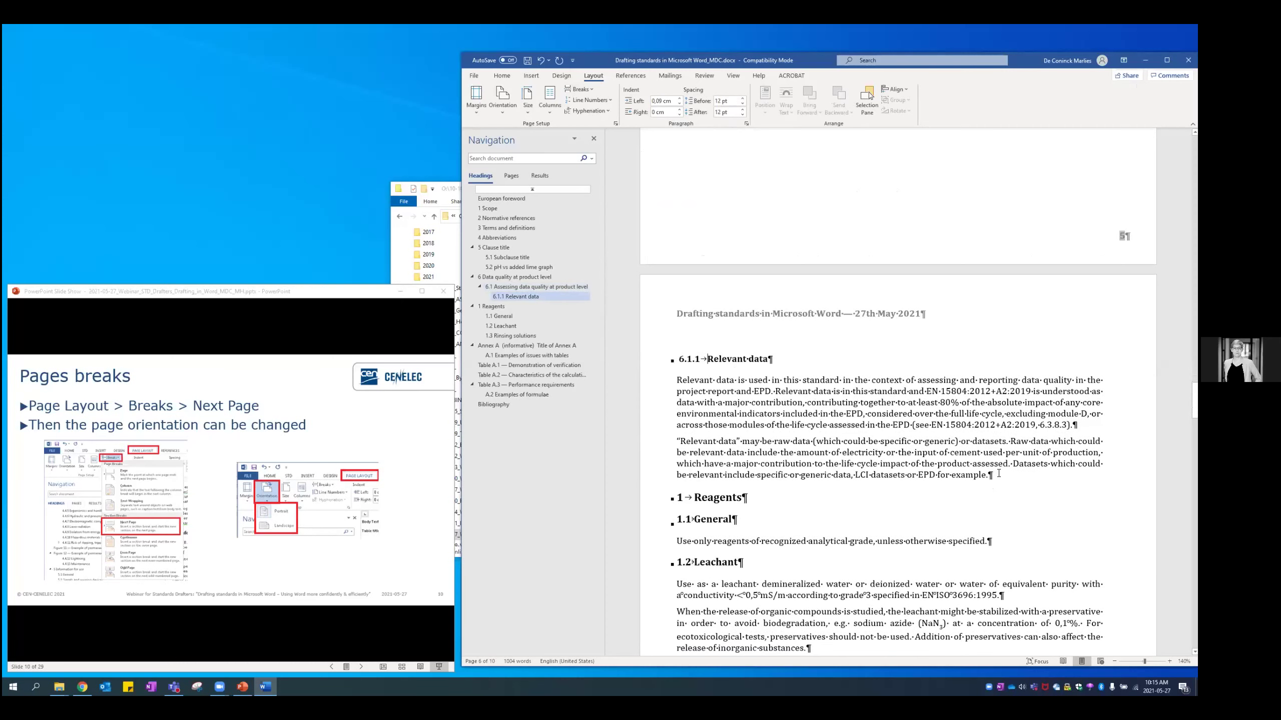
Insert a Next Page section break after clause 6.1.1 and remove the empty paragraph above the Reagents heading
click(590, 91)
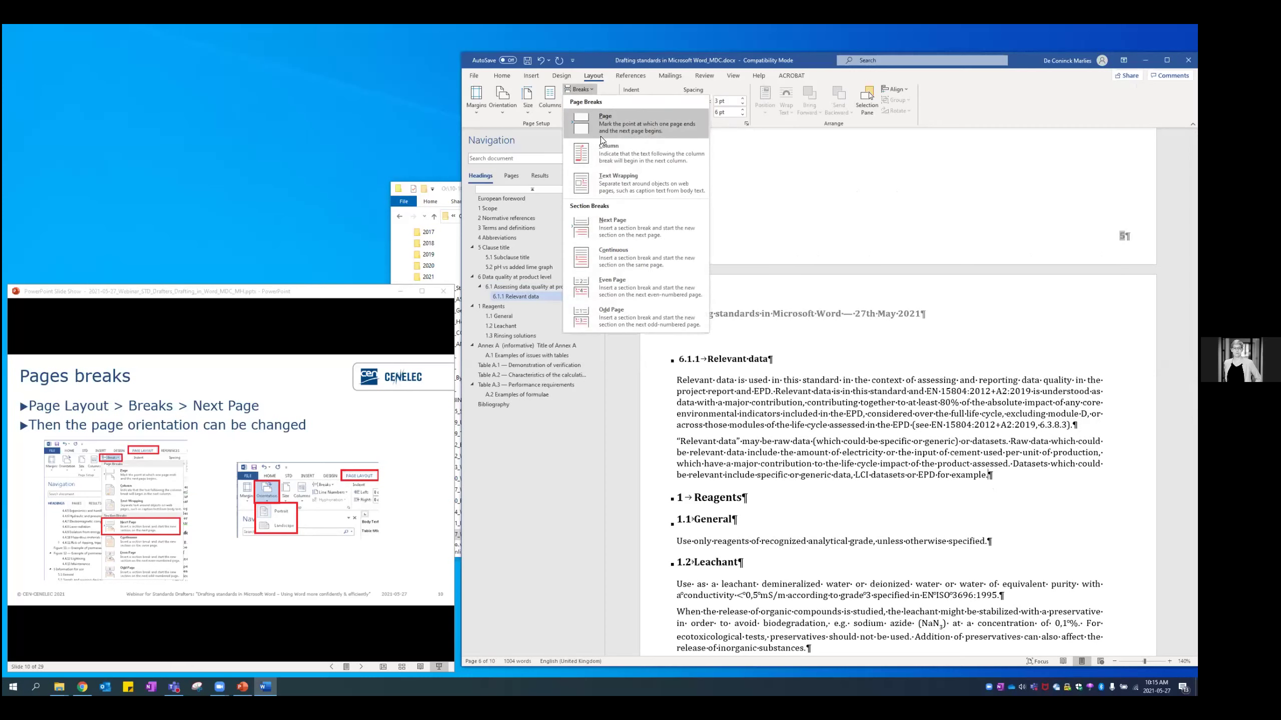
click(606, 230)
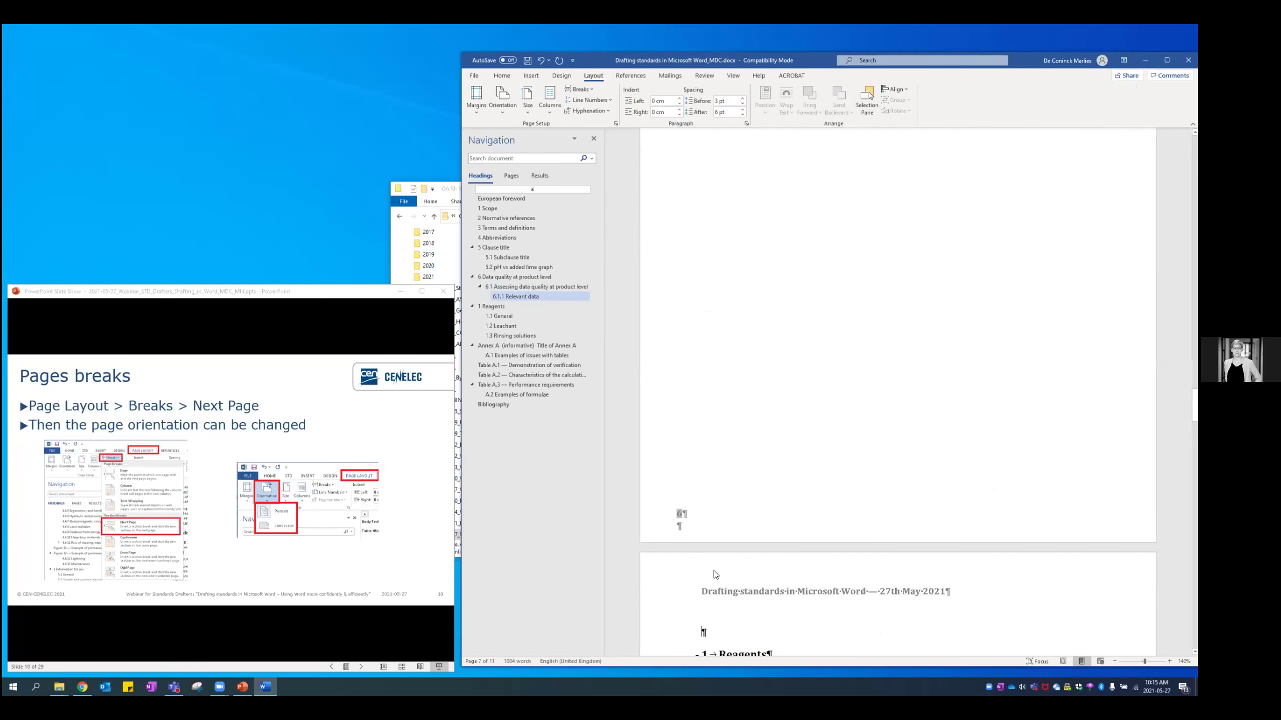
scroll(717, 576, down, 3)
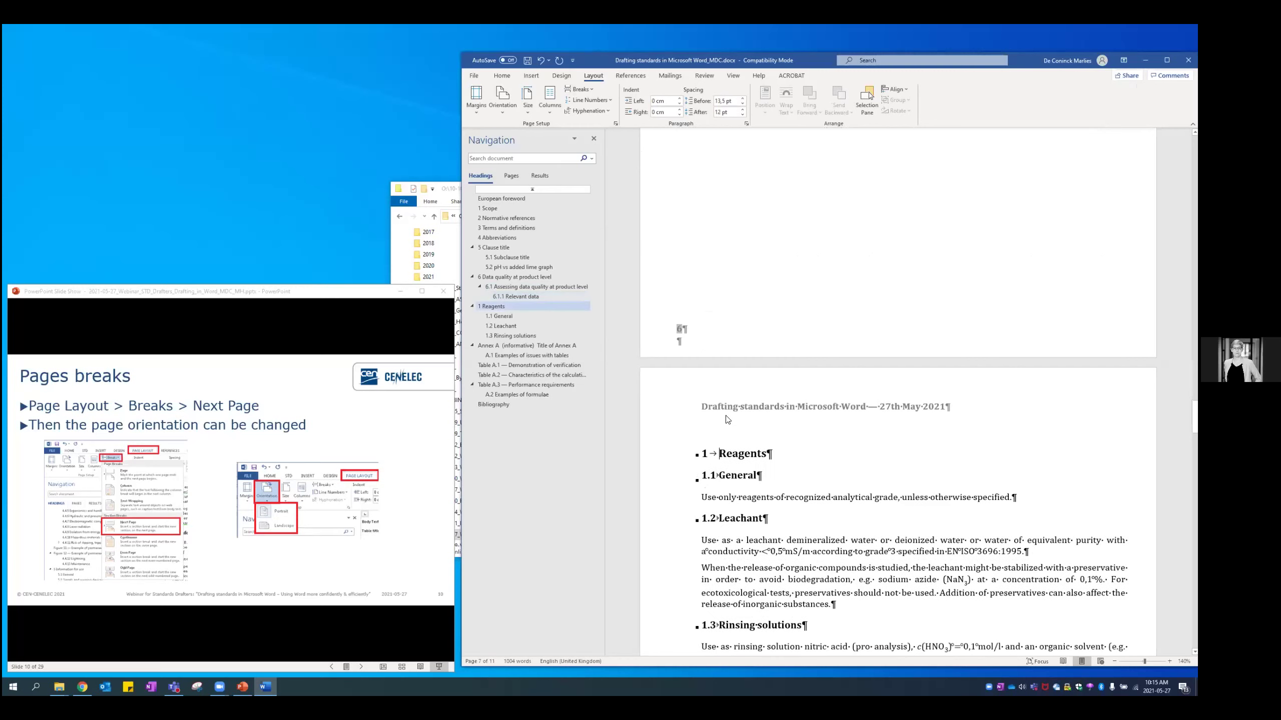
Change the page orientation of the section containing clause 6.1.1 Relevant data to landscape
scroll(726, 416, up, 10)
scroll(725, 415, up, 2)
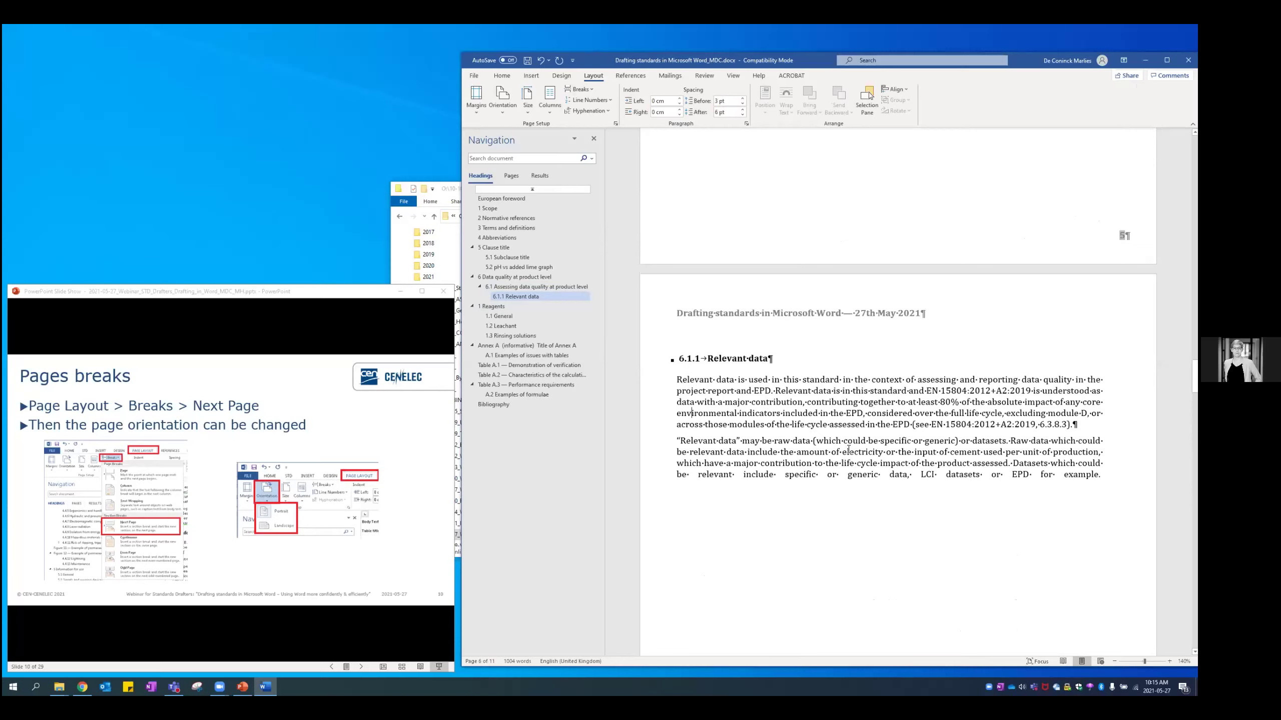
click(507, 110)
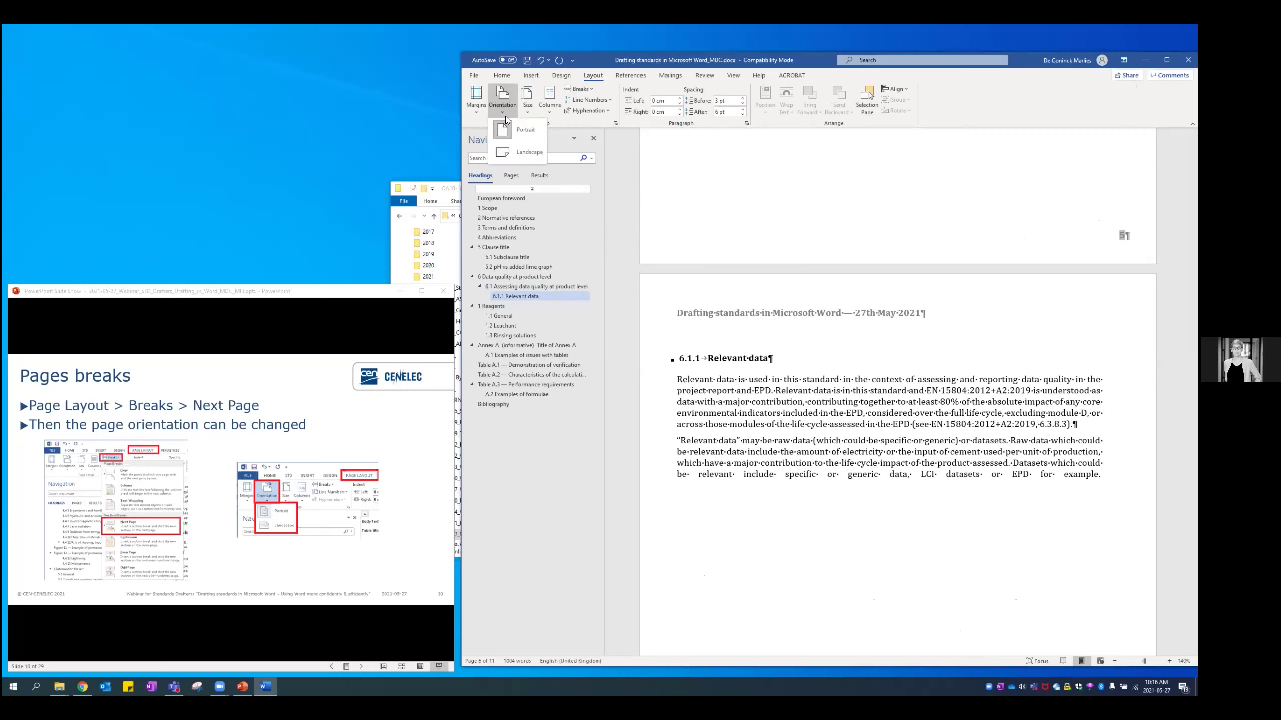
click(511, 153)
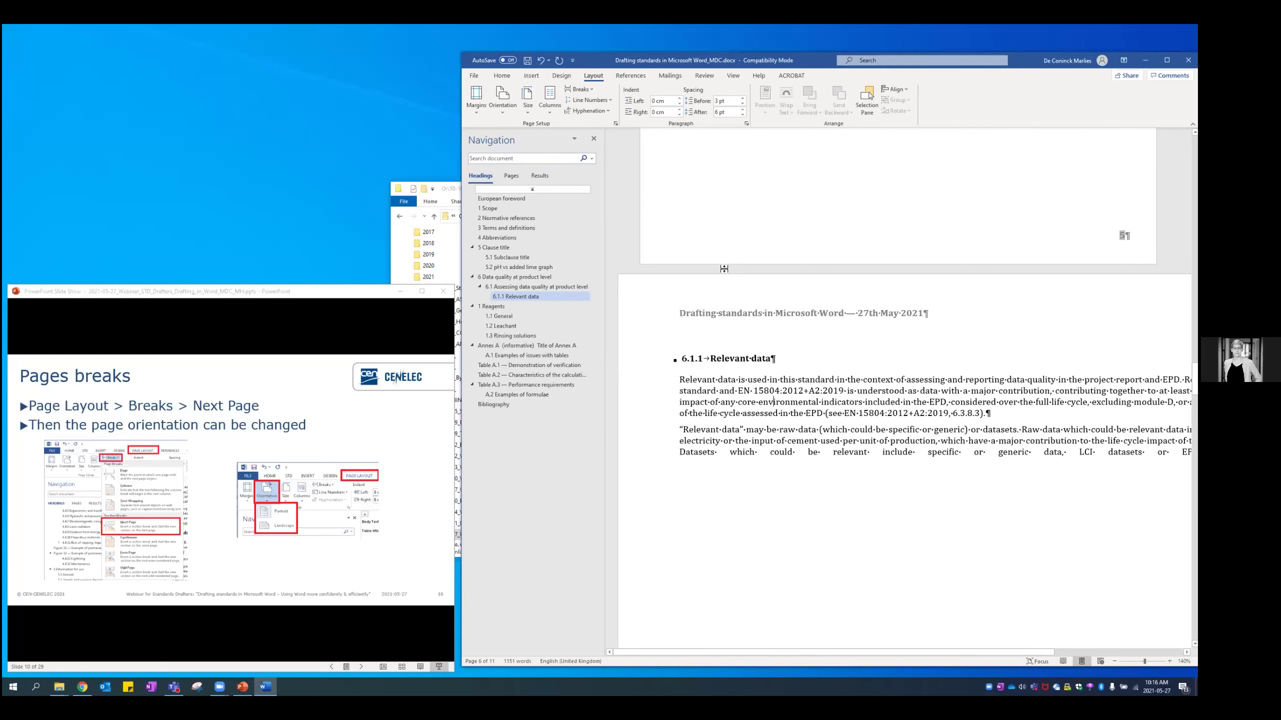
scroll(724, 268, down, 5)
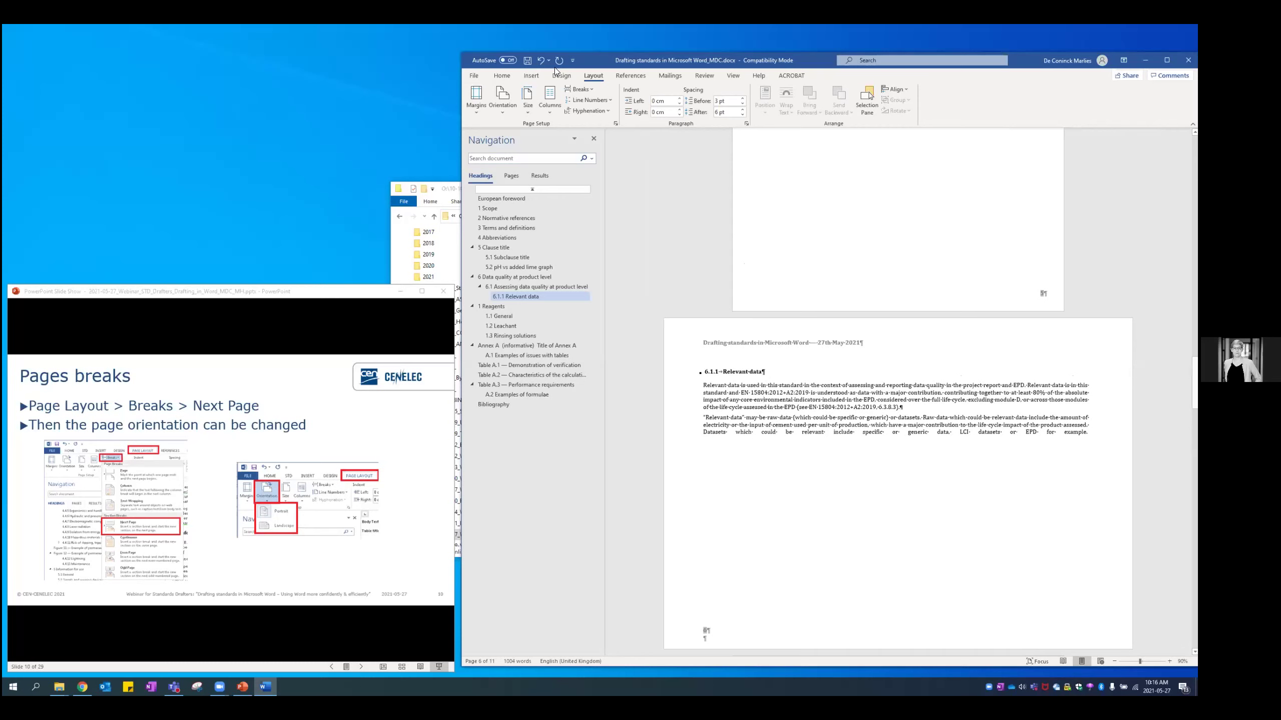
Undo the landscape orientation and the section breaks around clause 6.1.1
key(ctrl+z)
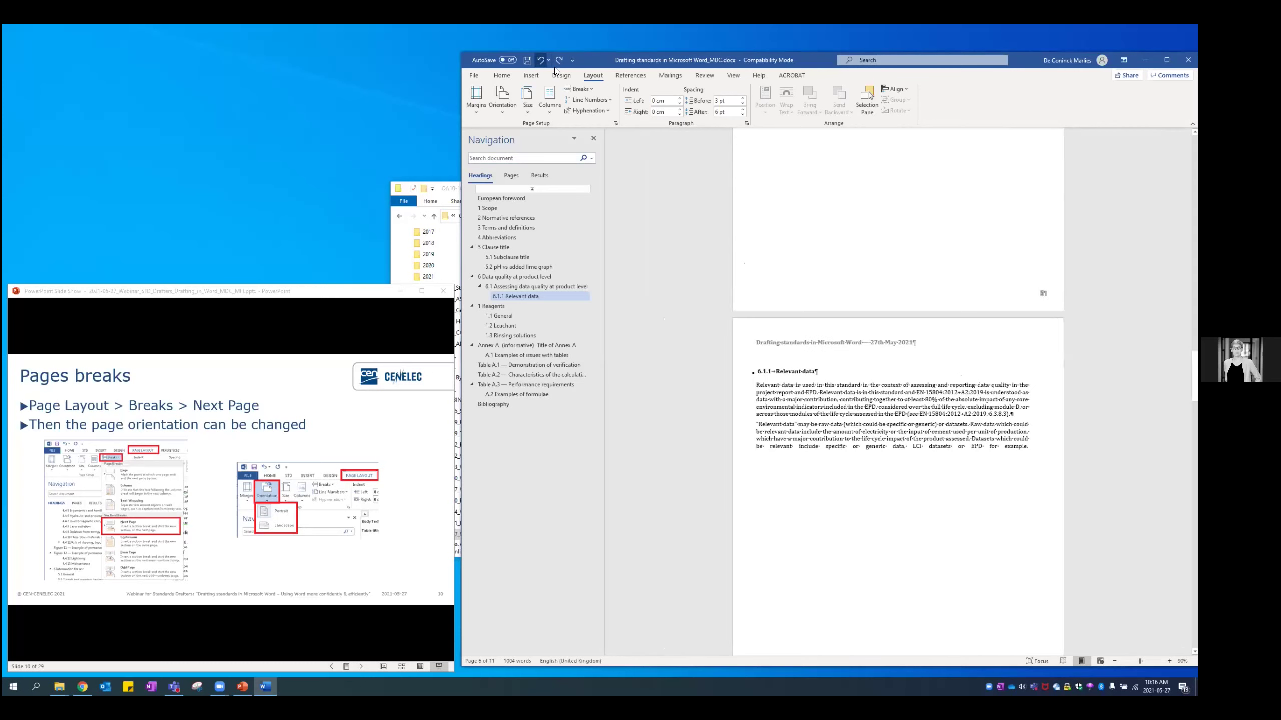
click(540, 60)
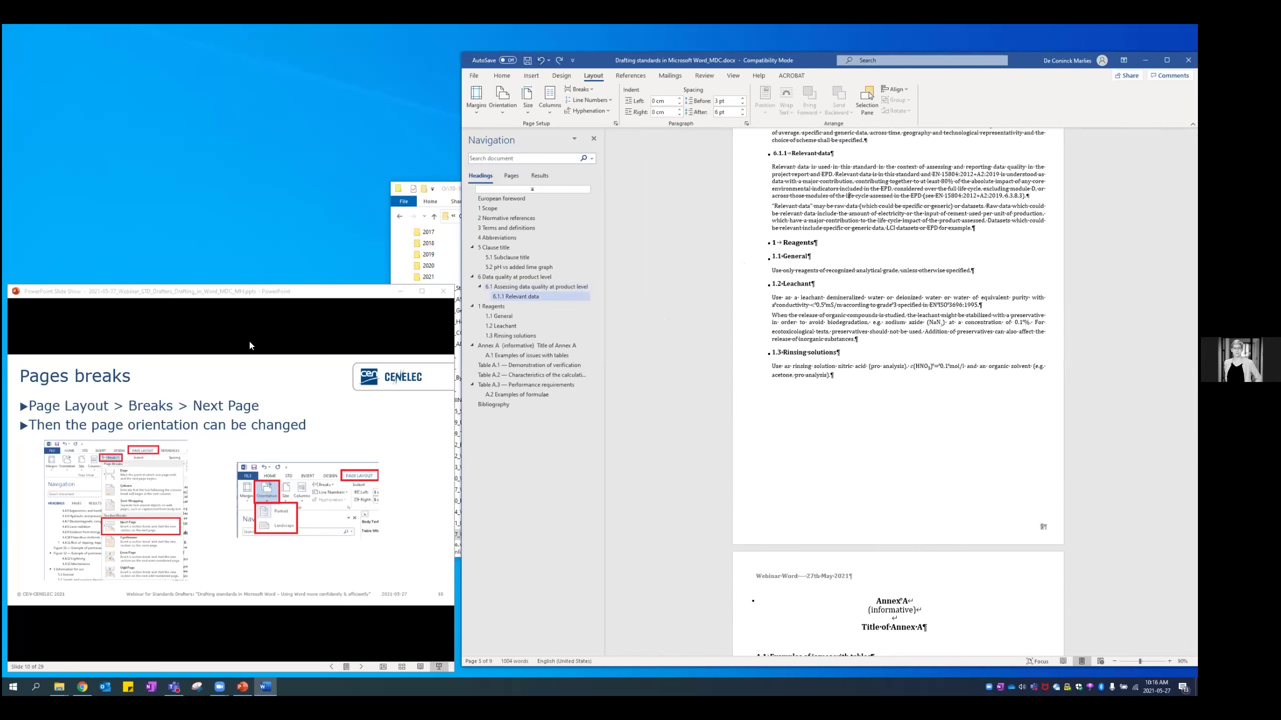
Advance the slide show to the MathType slide and highlight the variable definitions under A.2 Examples of formulae
click(260, 334)
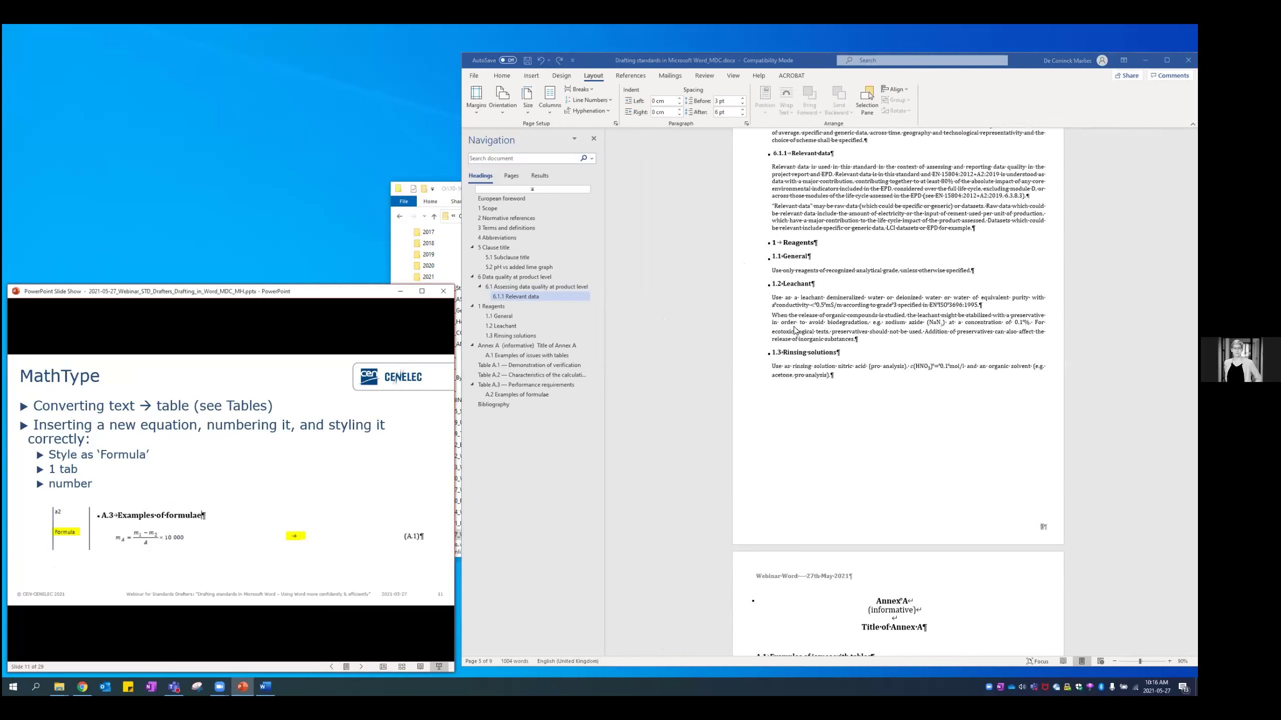
ctrl+scroll(793, 331, up, 3)
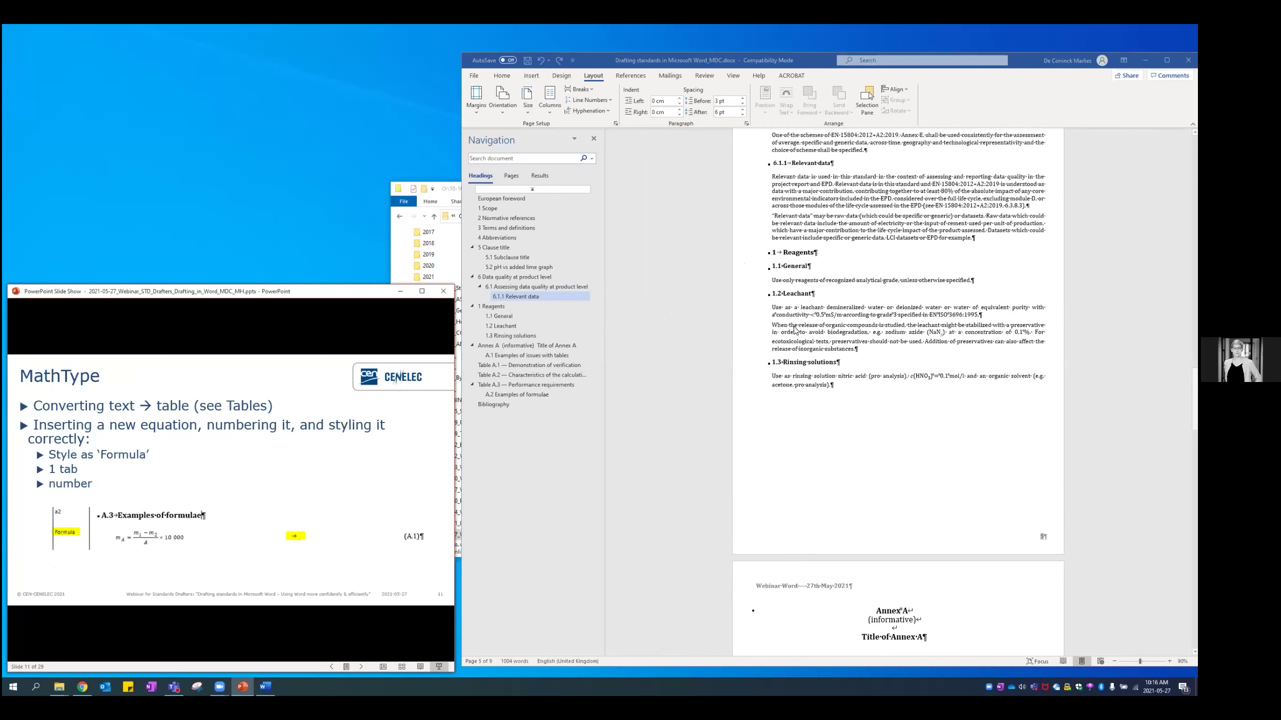
click(515, 394)
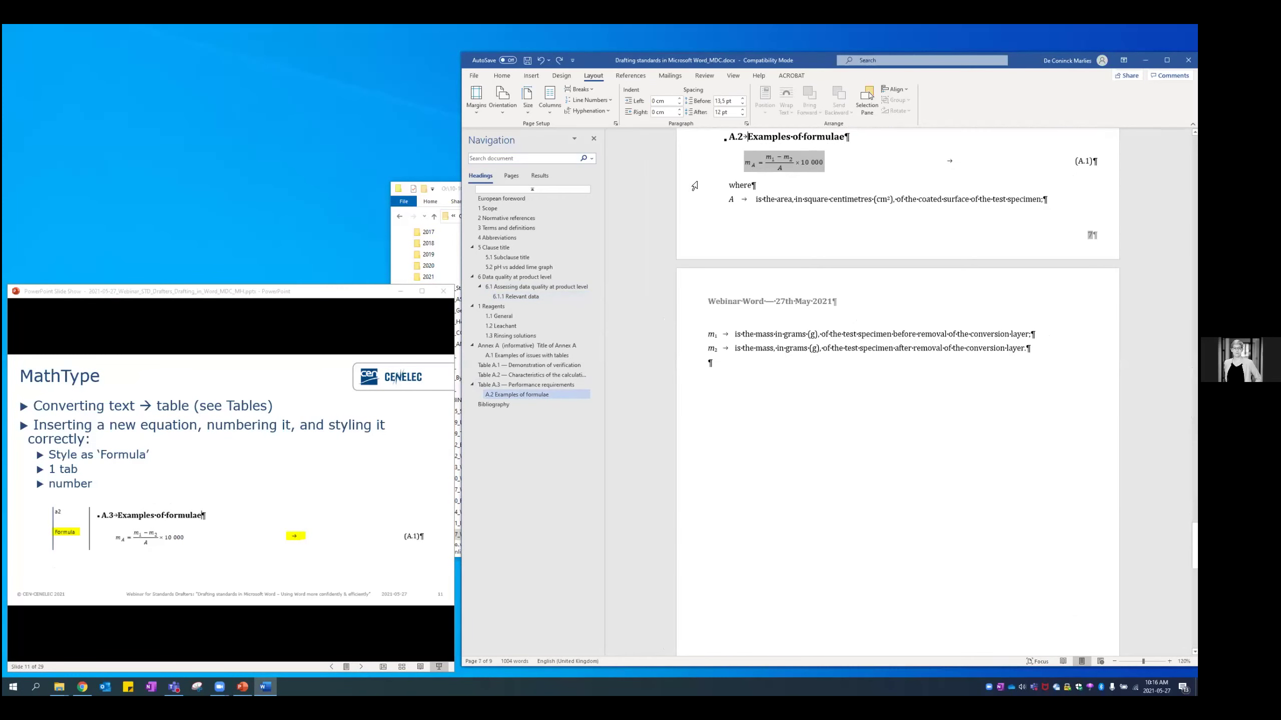
drag(691, 207, 696, 351)
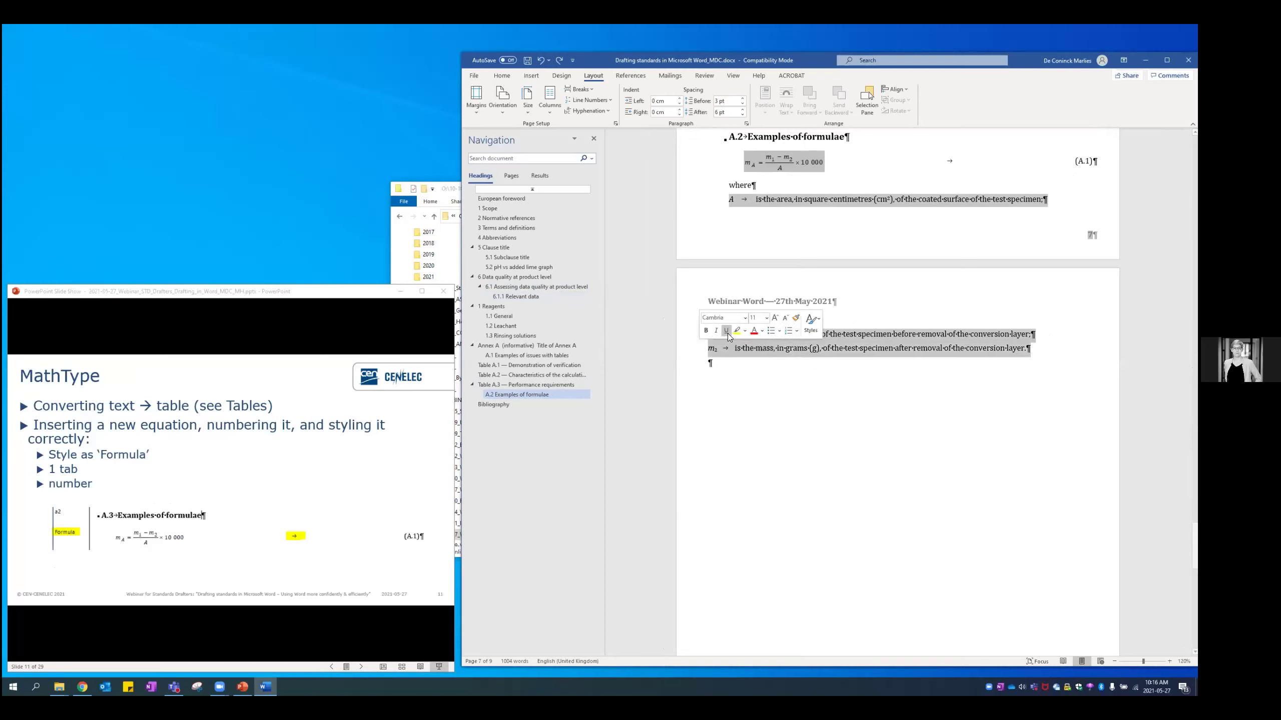
Insert a new equation reading "example" in the empty paragraph below the last variable definition of A.2
click(860, 369)
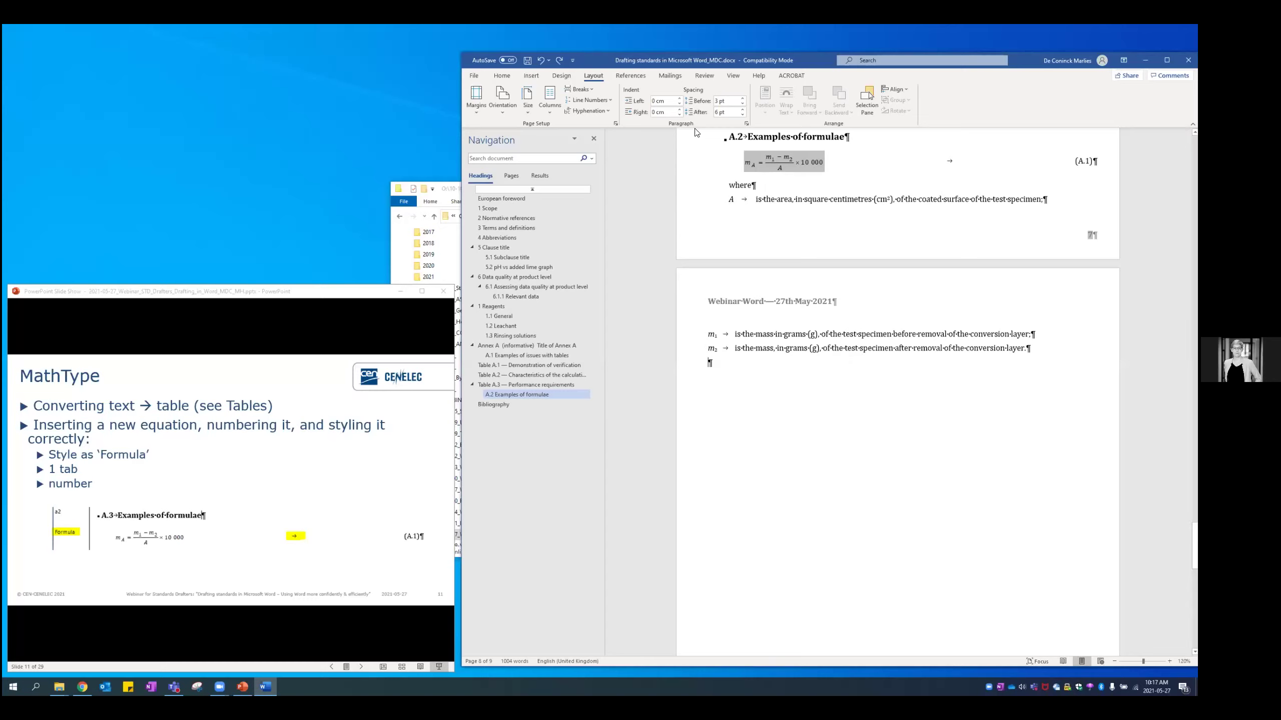
click(530, 76)
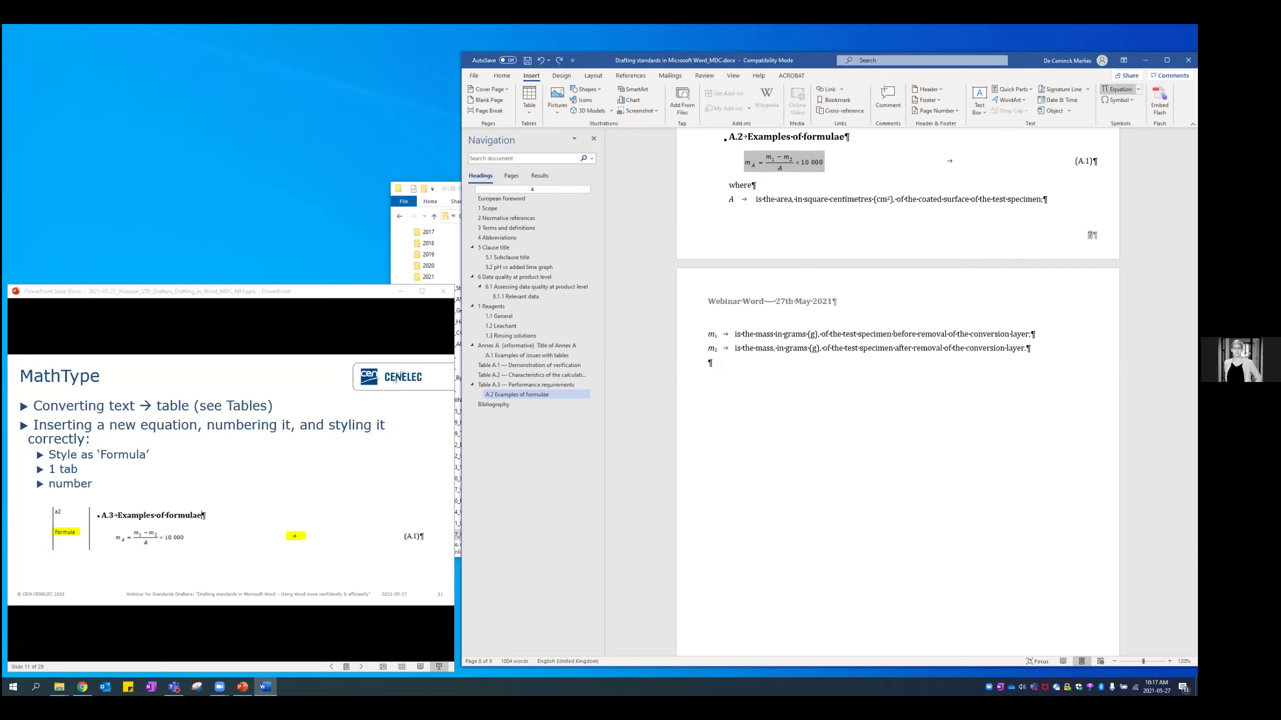
click(1118, 89)
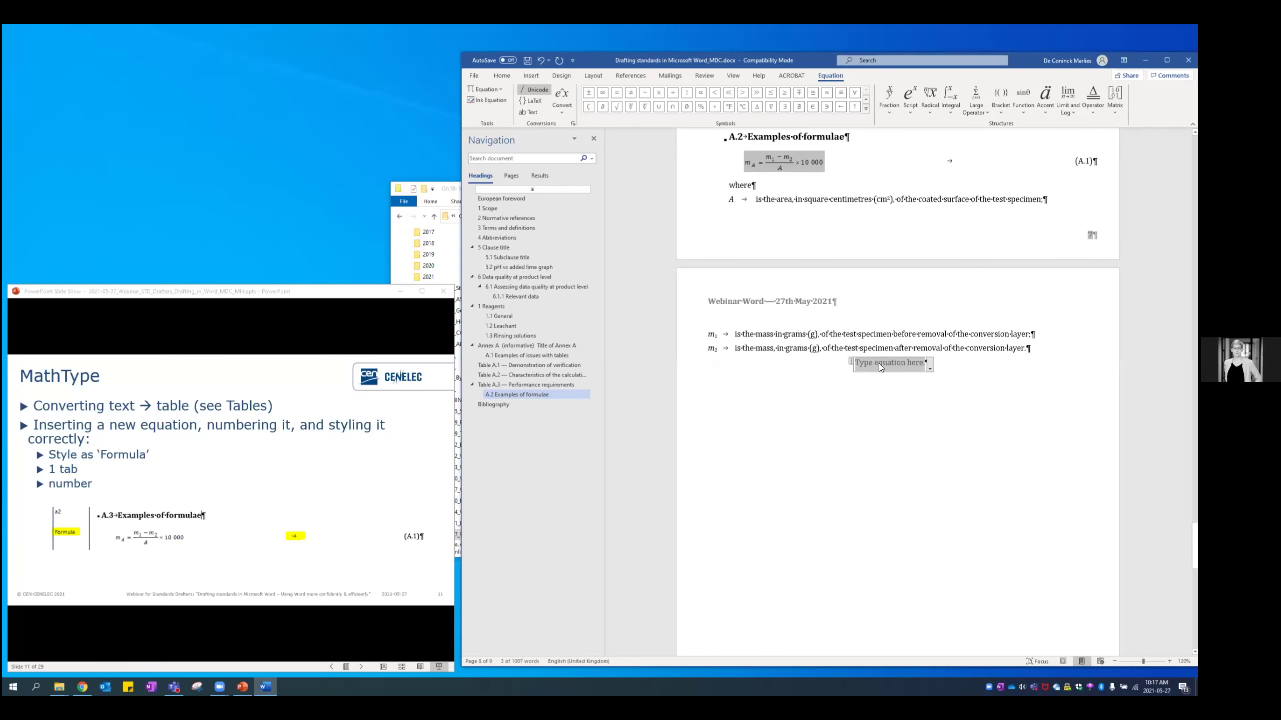
text(example)
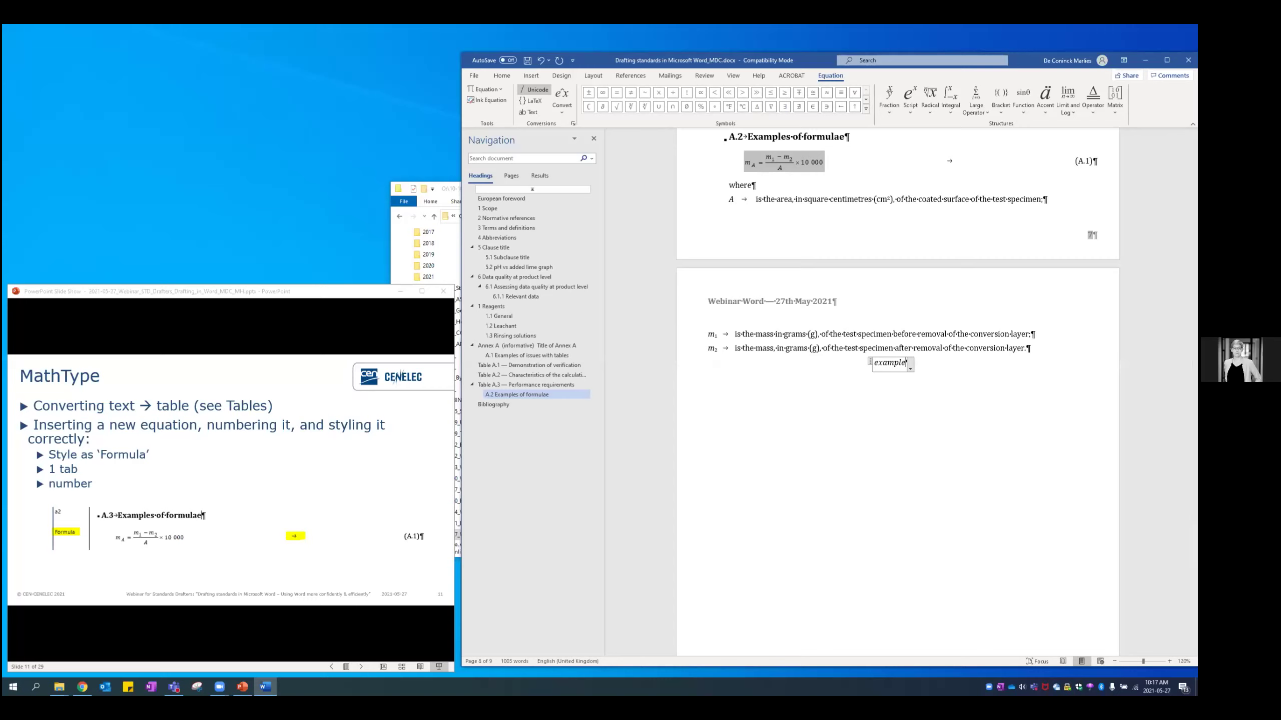
Add one tab character and the number (A.2) after the new equation
click(924, 373)
key(Tab)
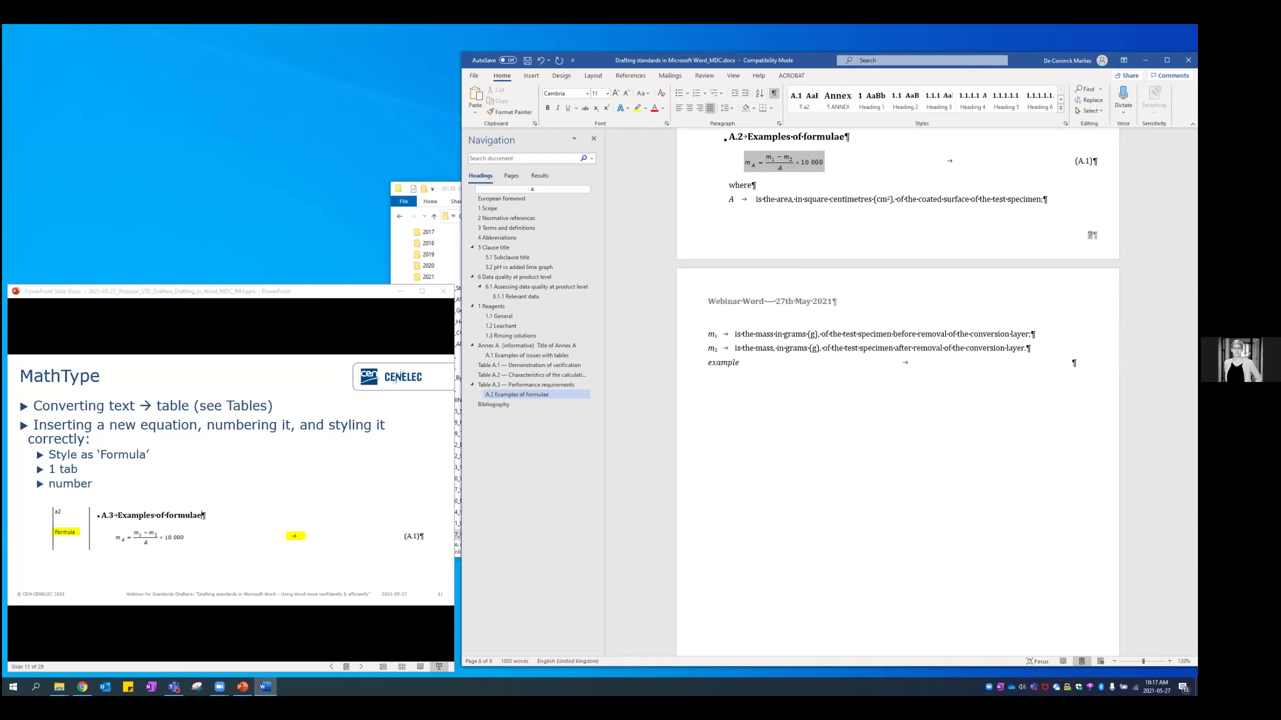
text((A.2))
Apply the Formula style to the new equation line and close the styles list
click(778, 361)
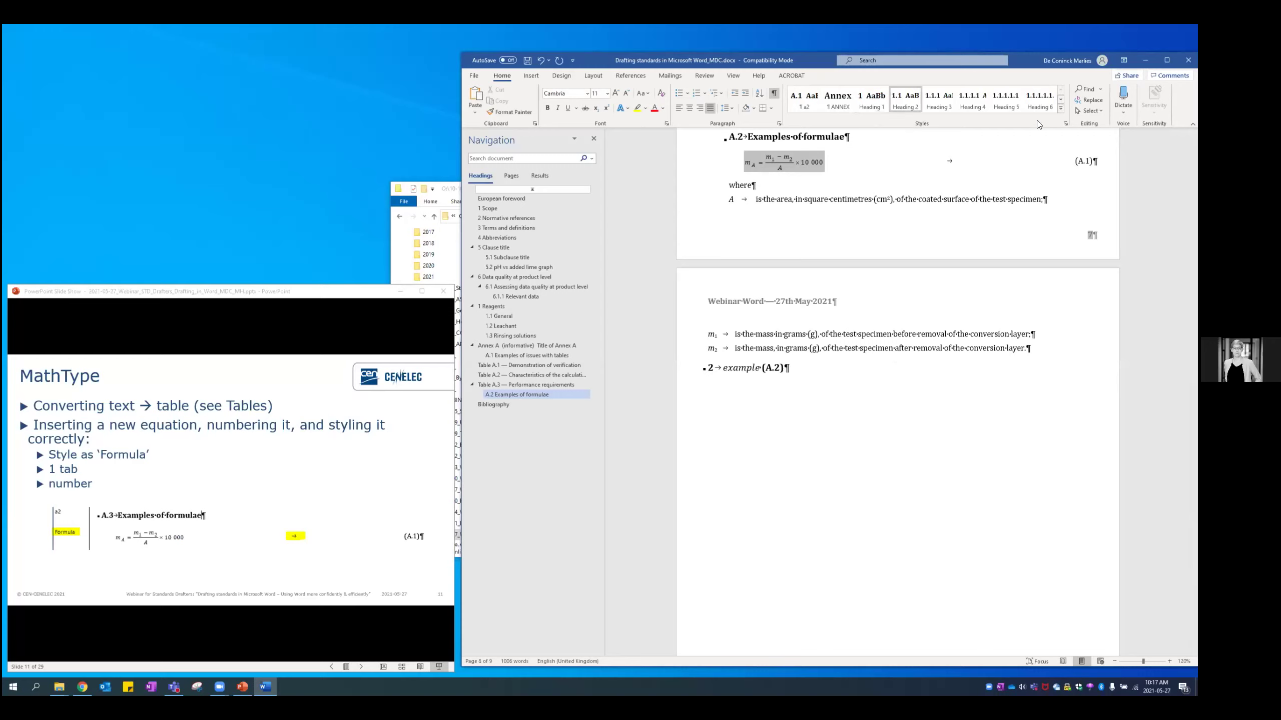
click(1065, 124)
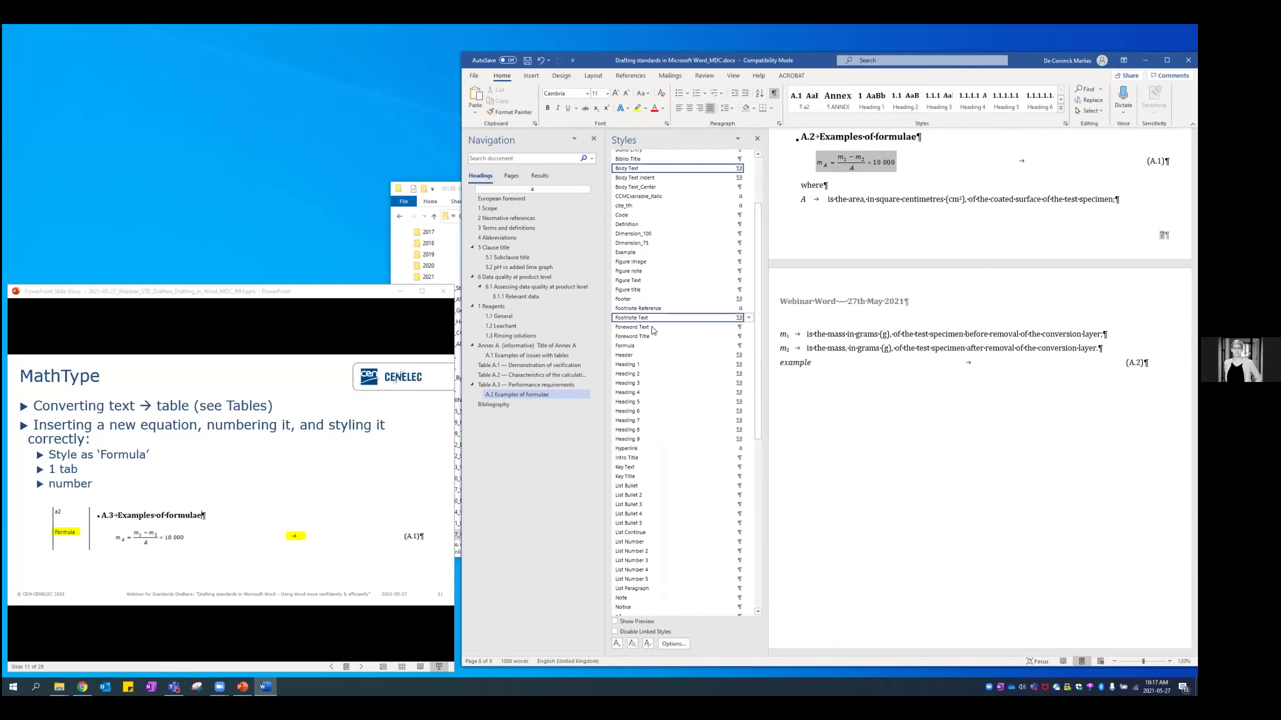
click(651, 347)
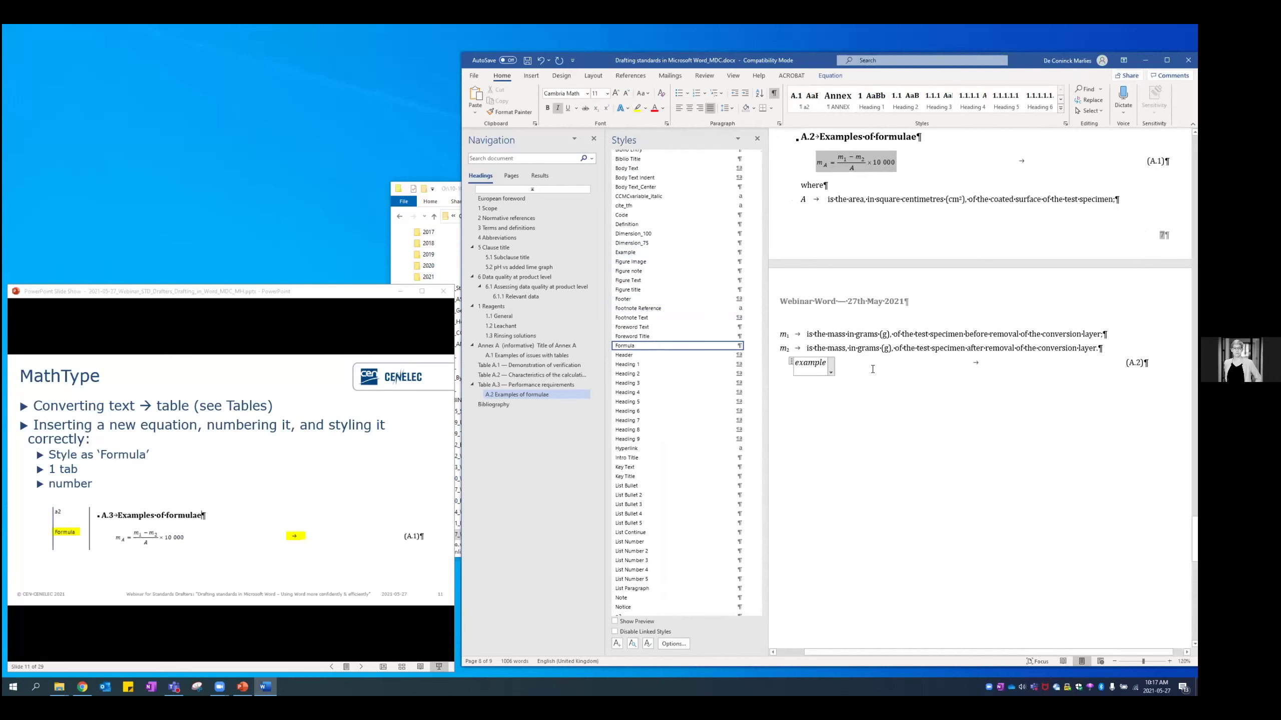
click(757, 138)
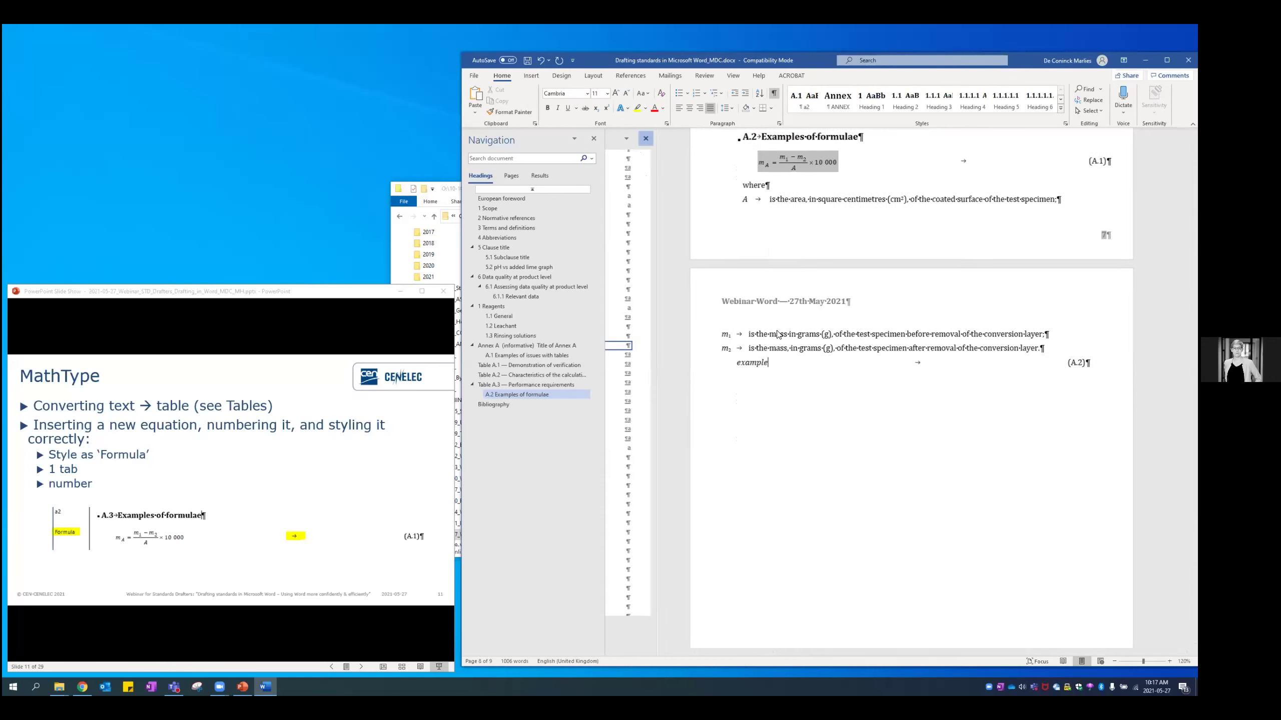
Switch from the new equation line to the PowerPoint slide show and advance it to the "Inserting figures (1/3)" slide
double_click(721, 364)
click(717, 364)
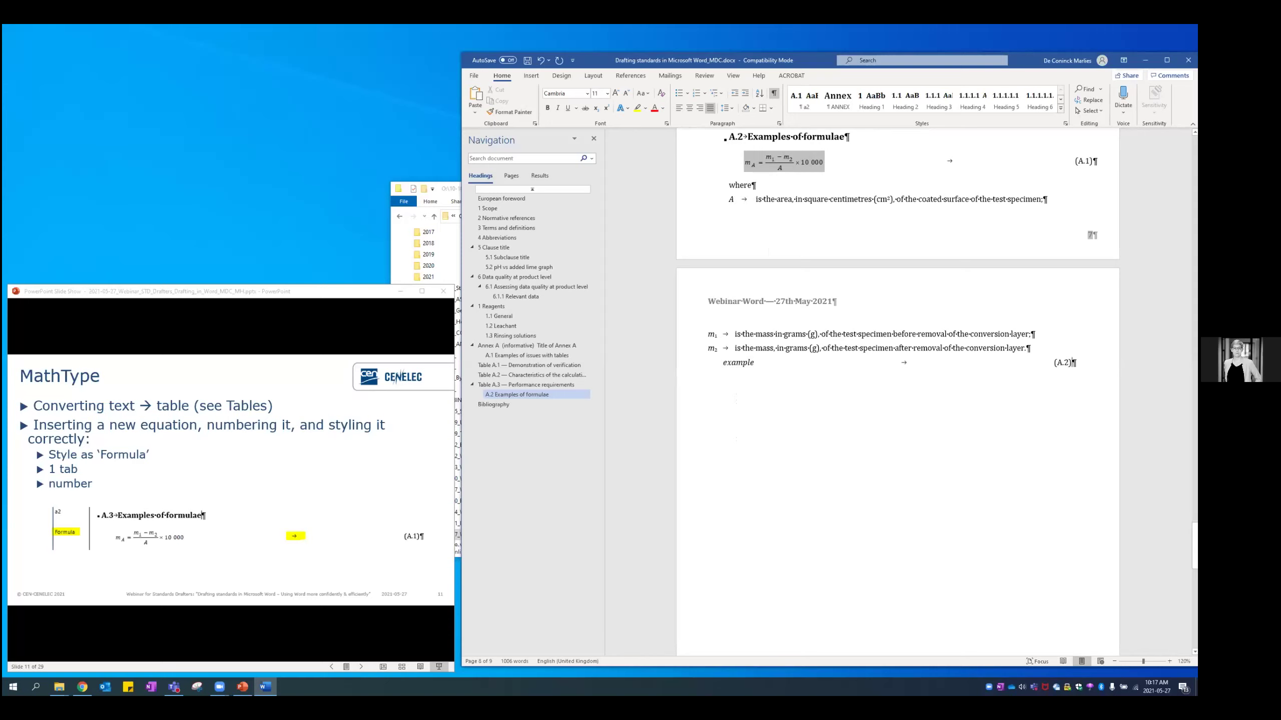
click(317, 491)
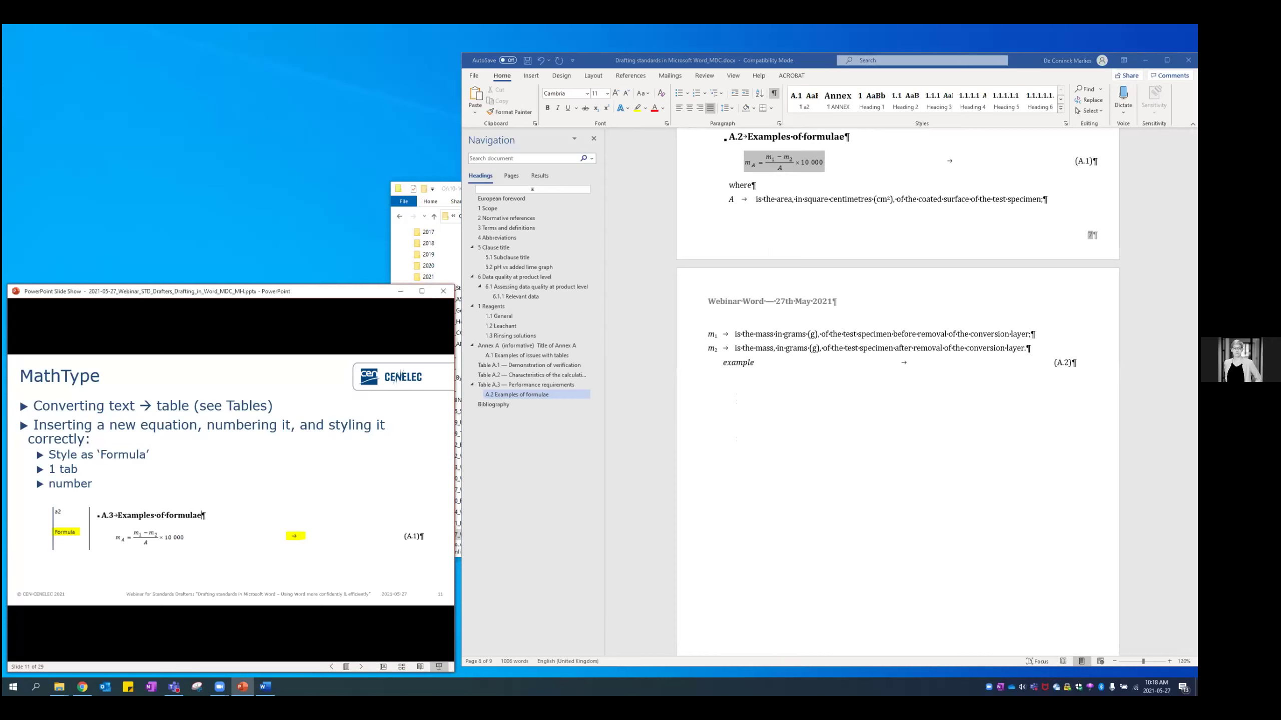
key(Right)
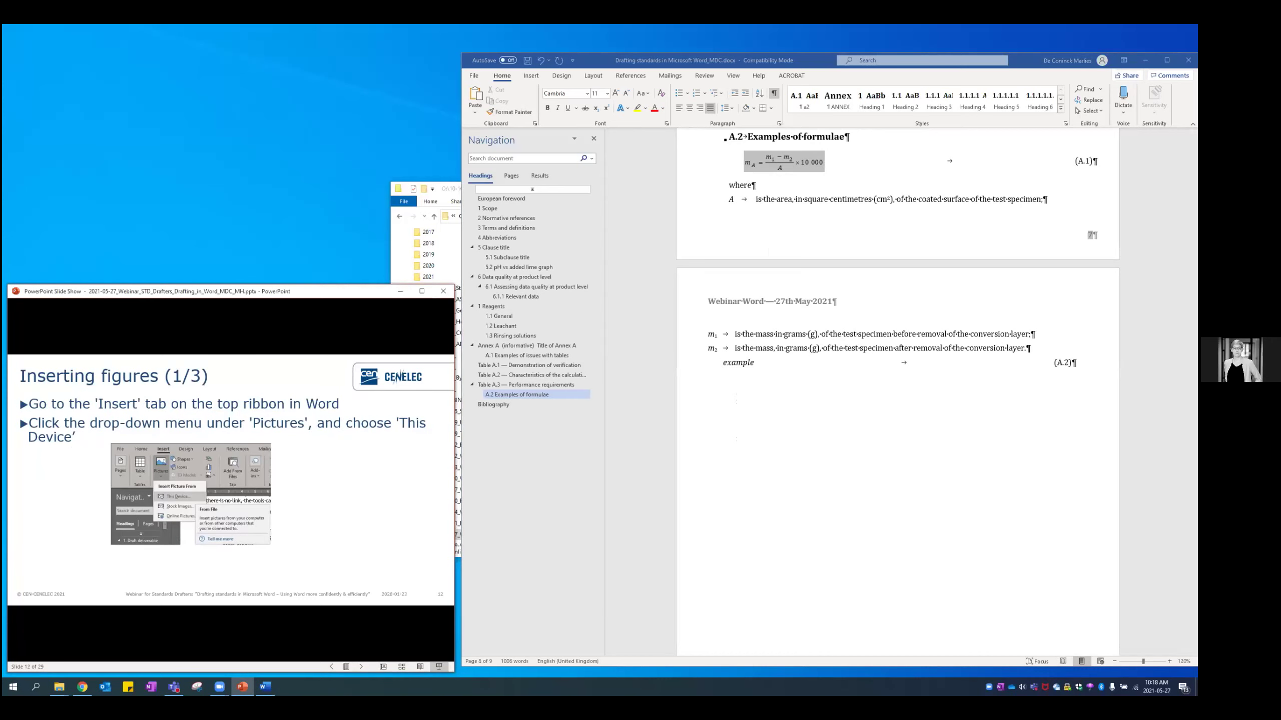
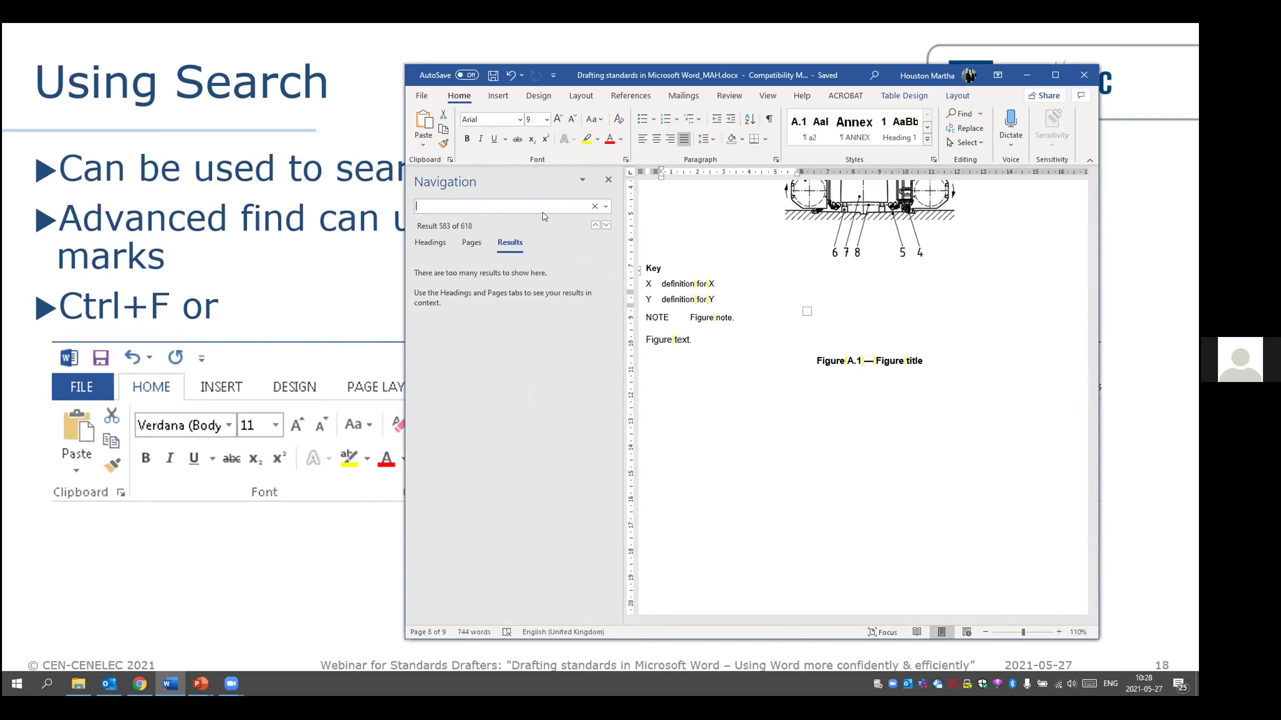
Clear the current search, step through all the tables in the Word document, and search it for equations
click(594, 206)
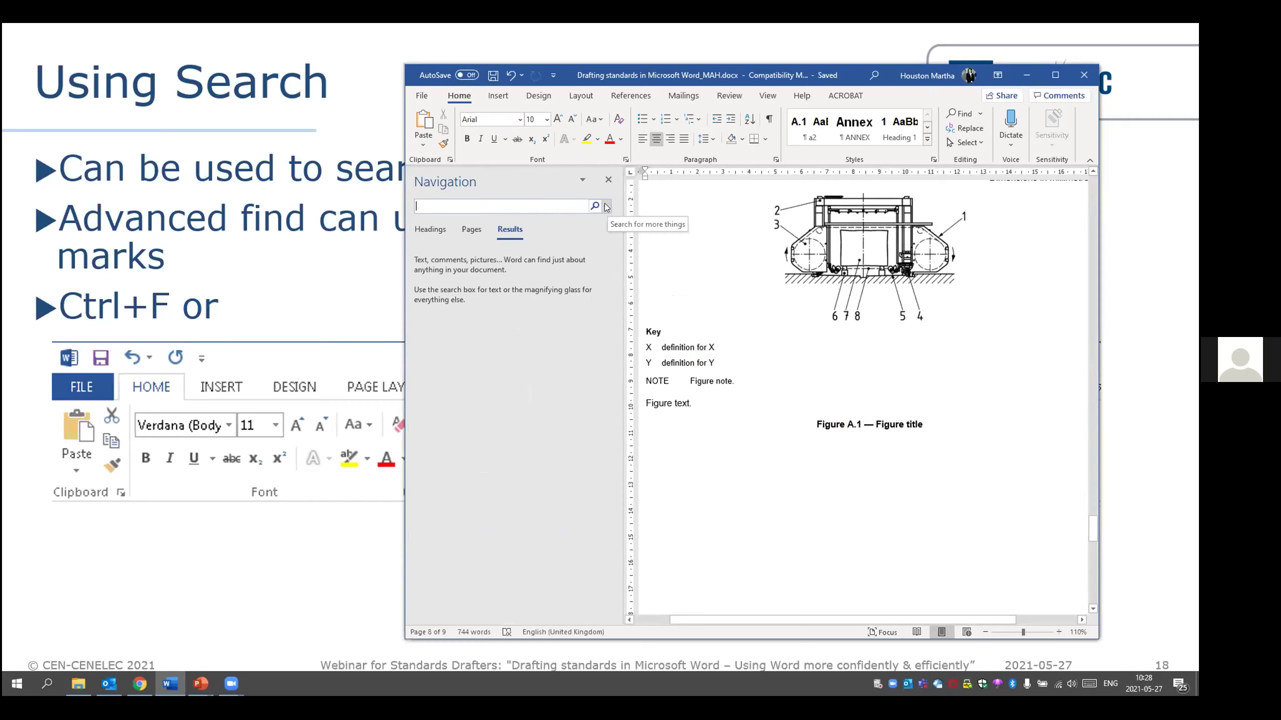
click(605, 207)
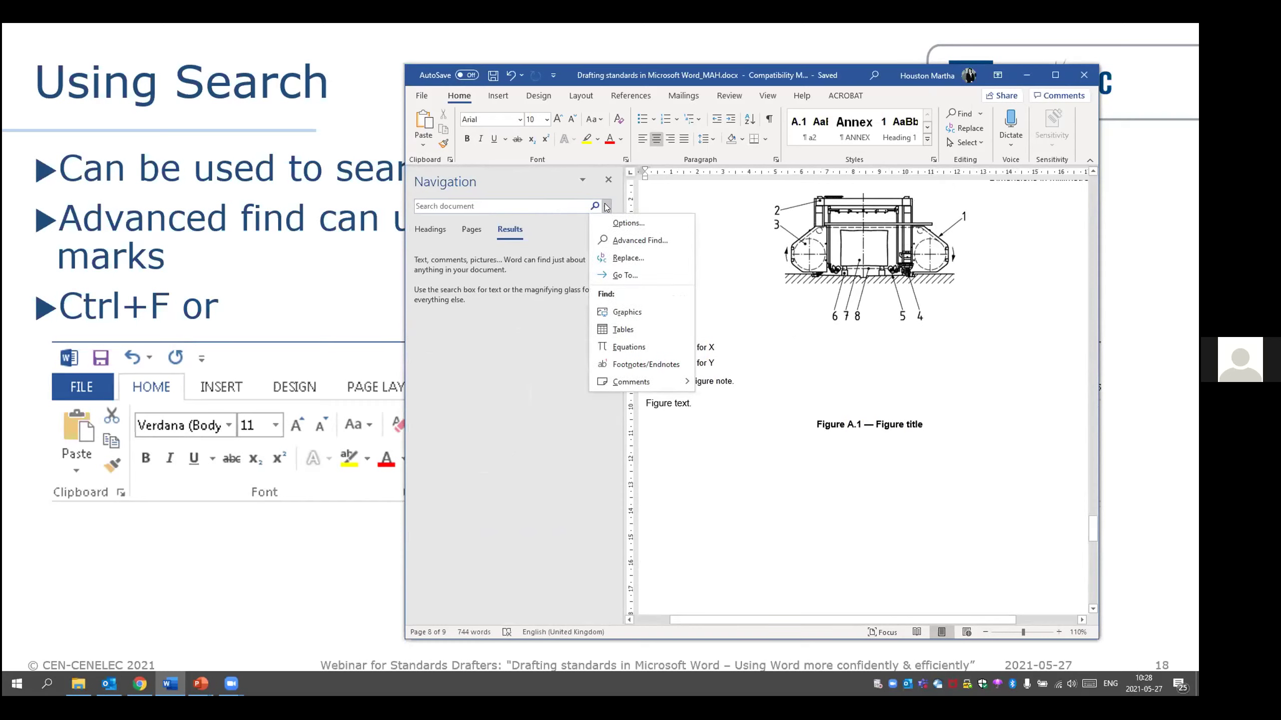
click(623, 329)
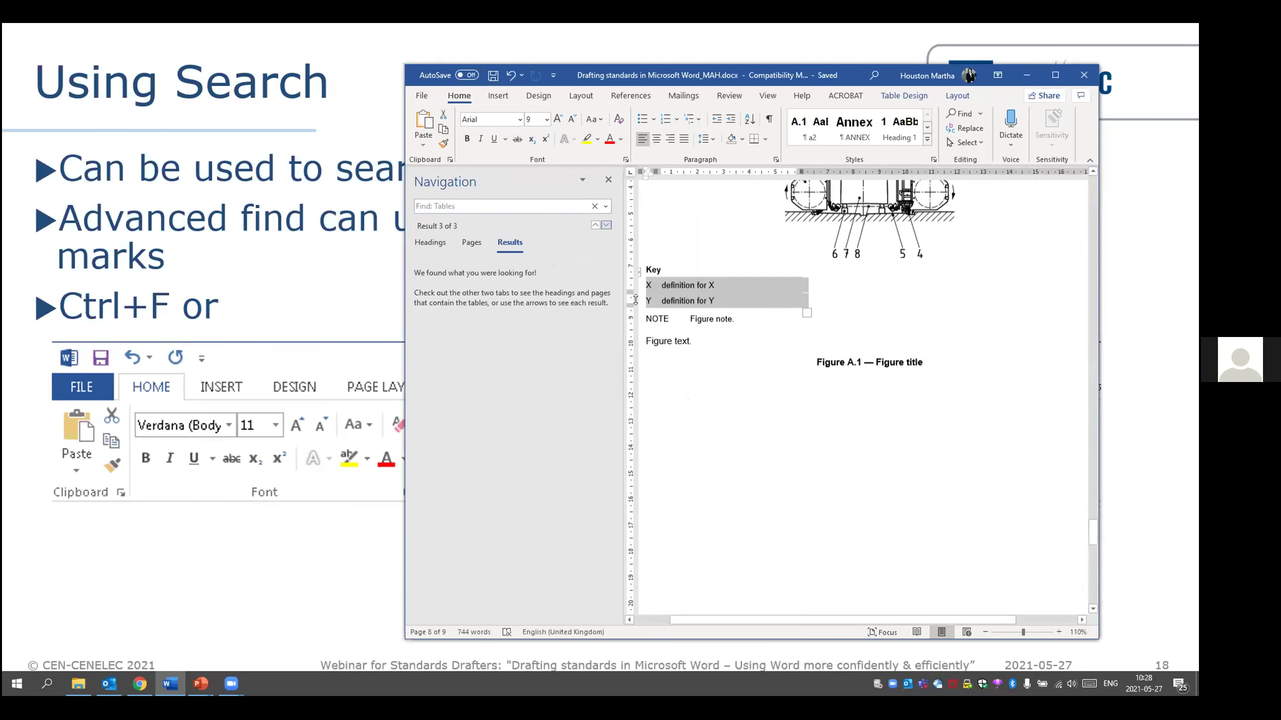
click(604, 226)
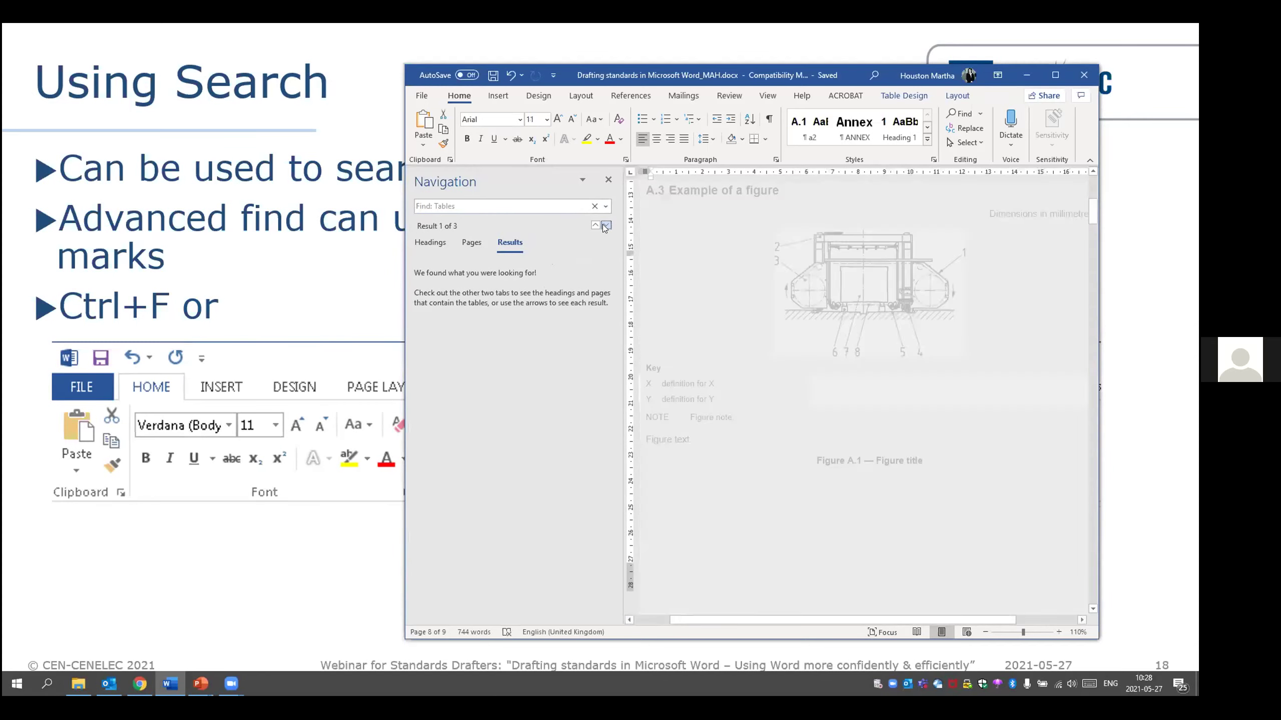
click(604, 226)
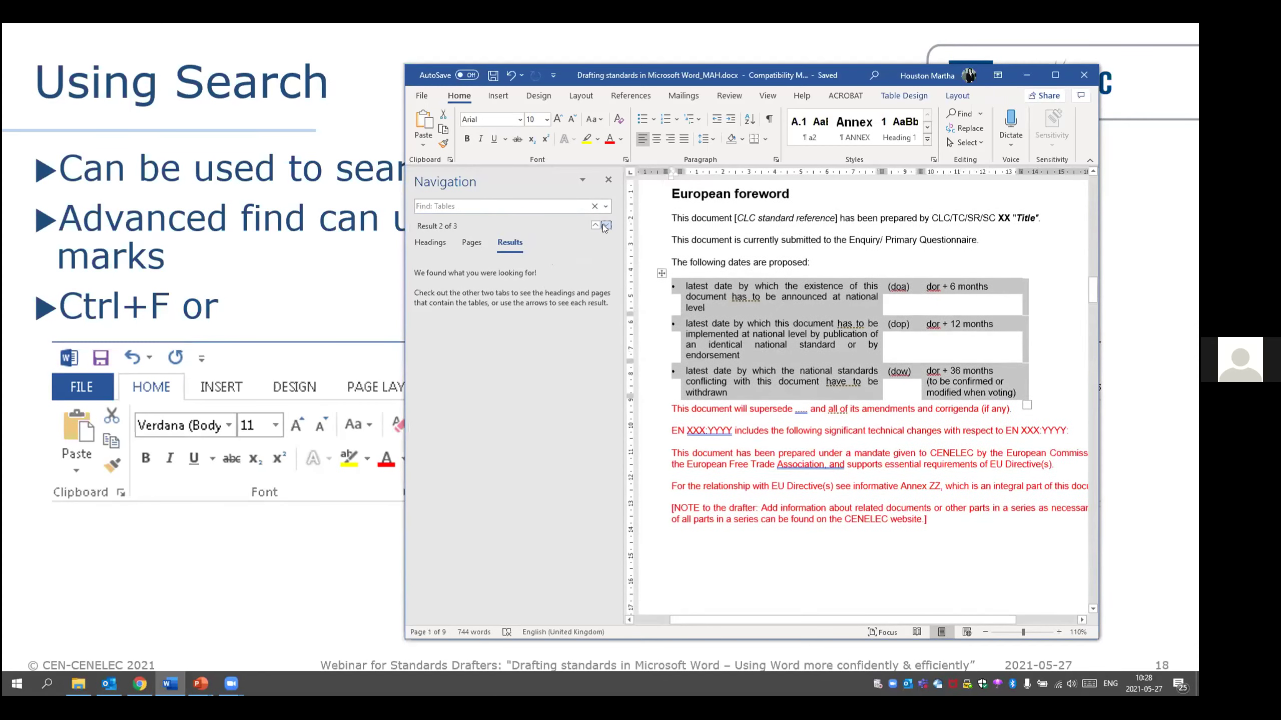
click(605, 225)
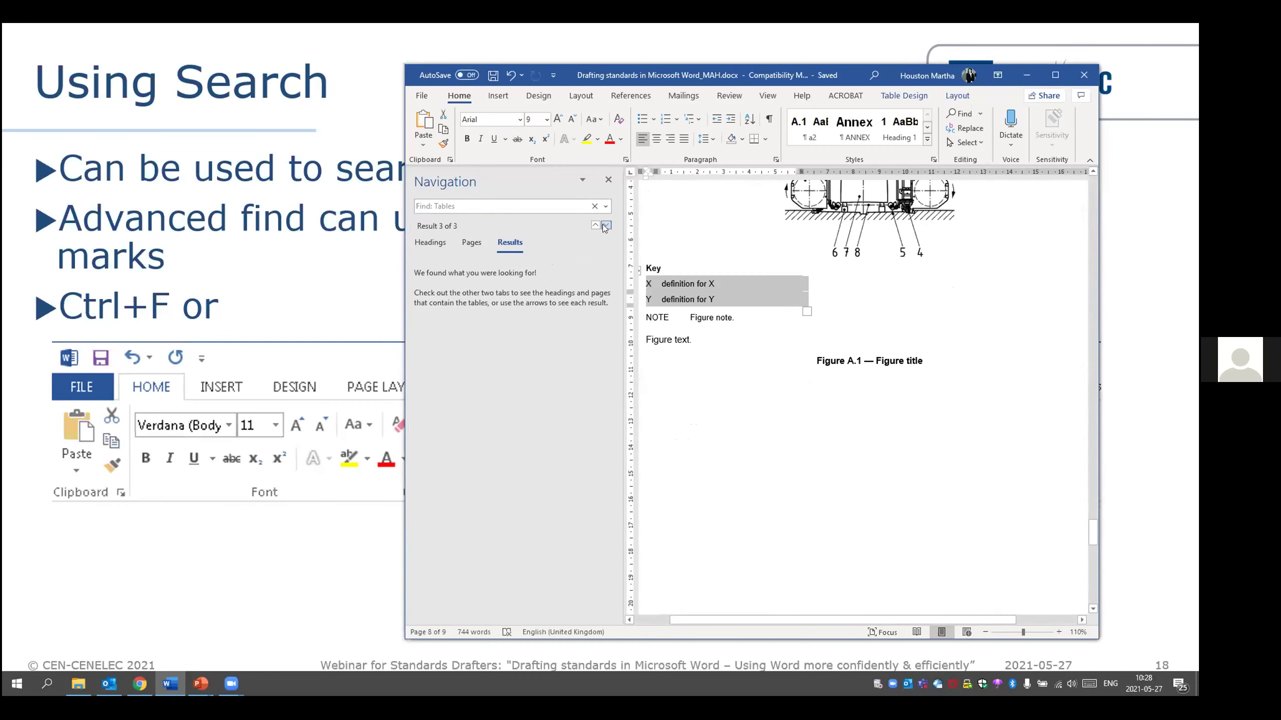
click(604, 226)
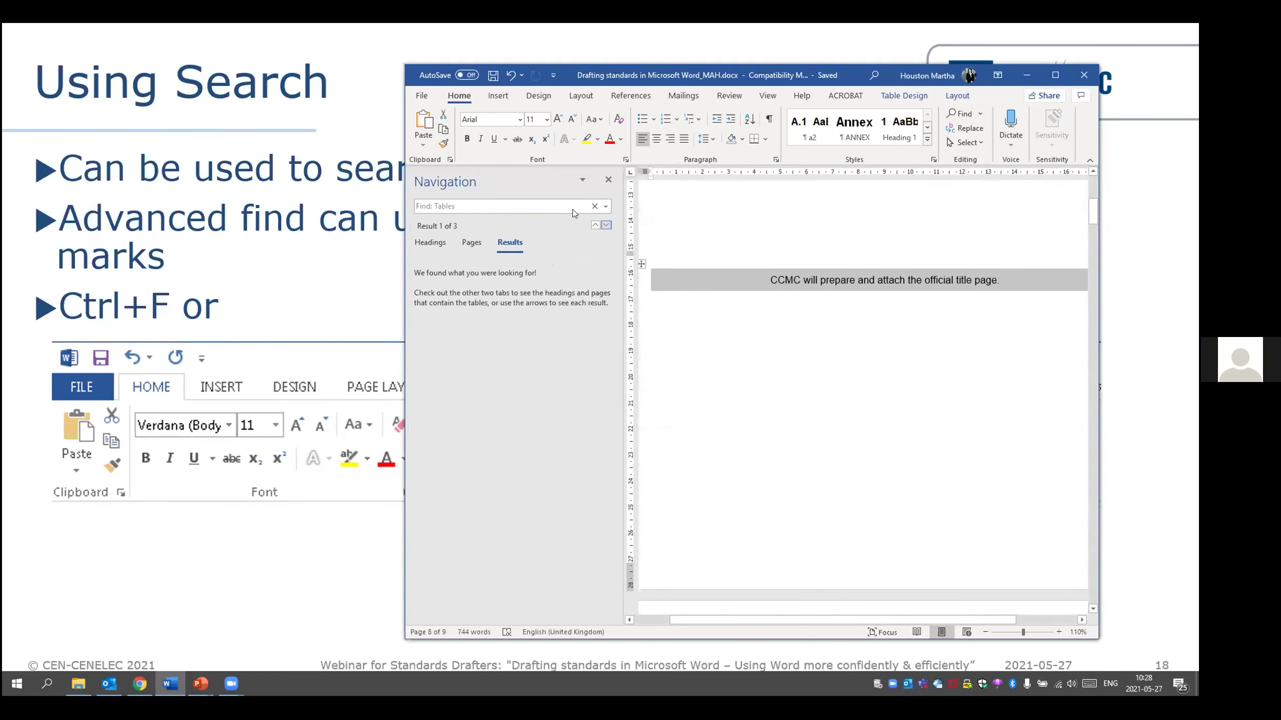
click(606, 207)
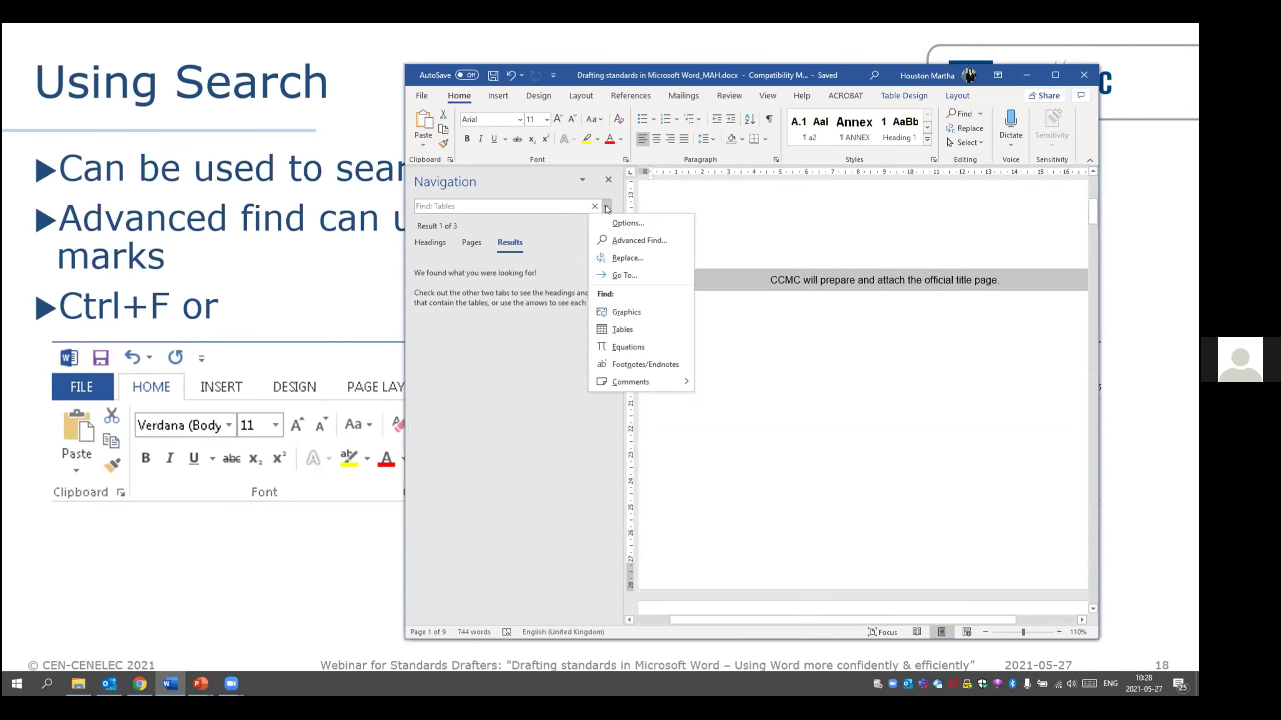
click(641, 345)
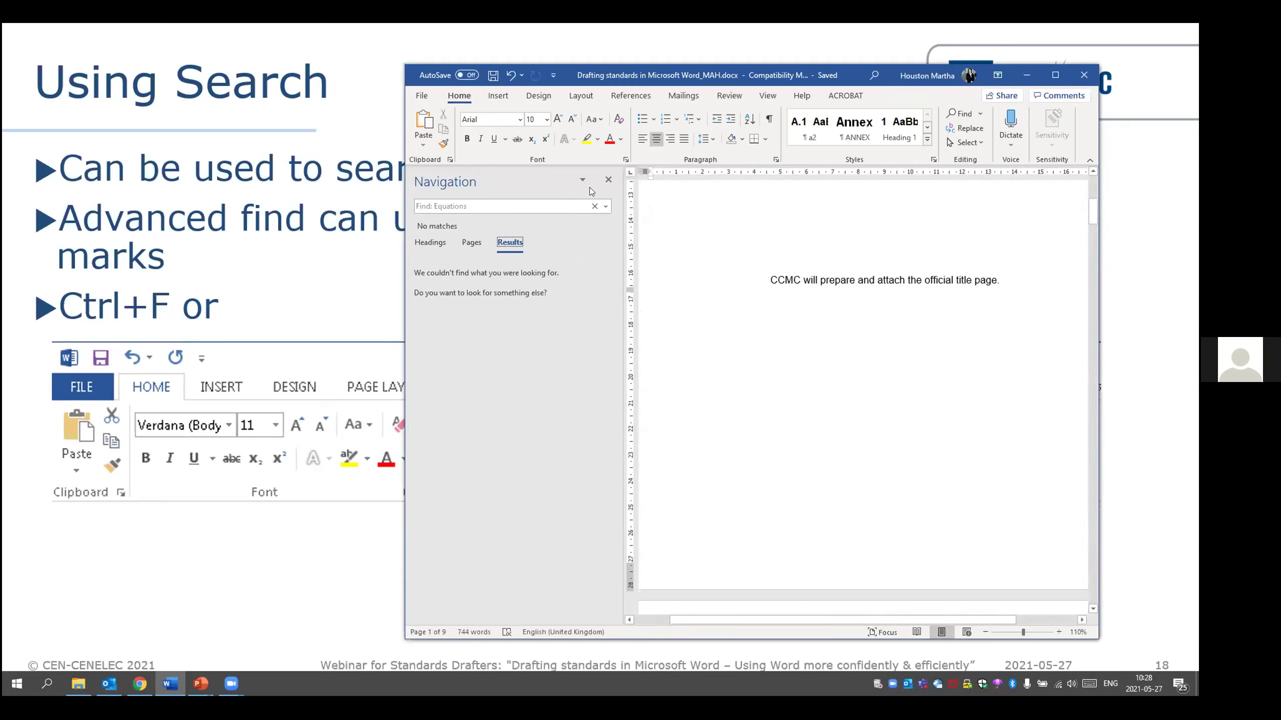
Search the document for nonbreaking spaces (^s) with Advanced Find, close the dialog, and show the formatting marks
click(605, 207)
click(633, 237)
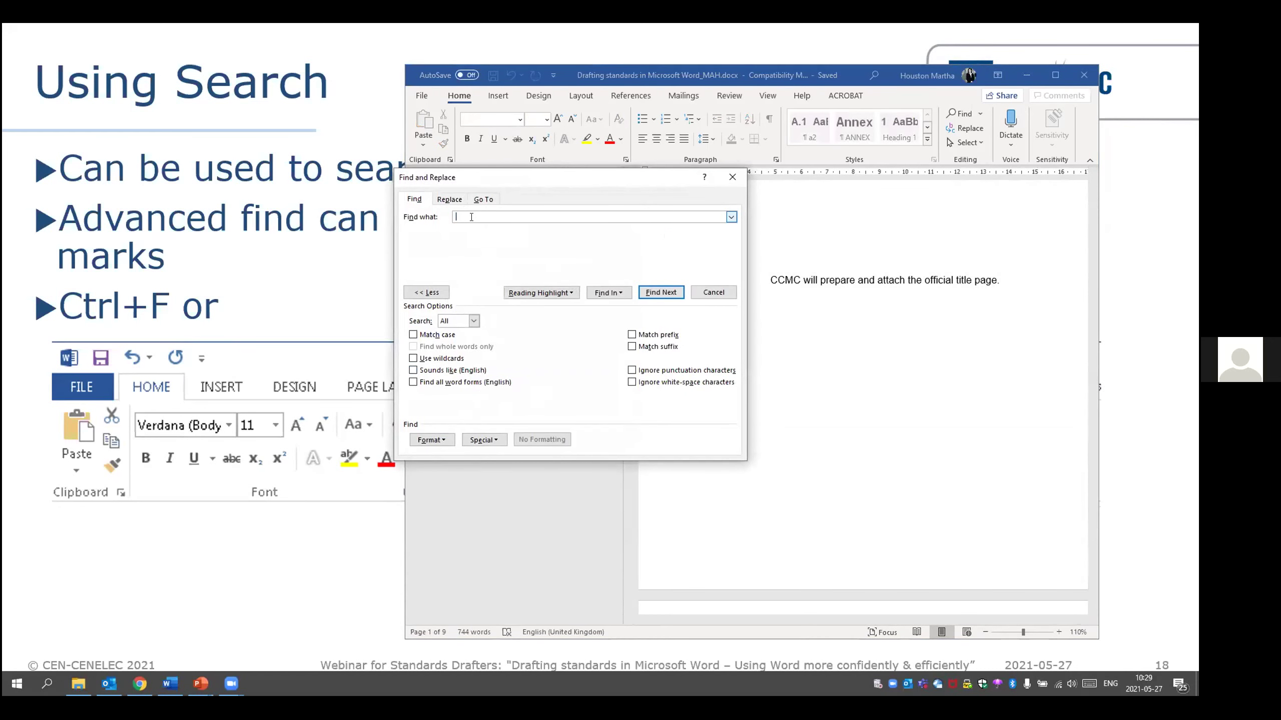
click(487, 440)
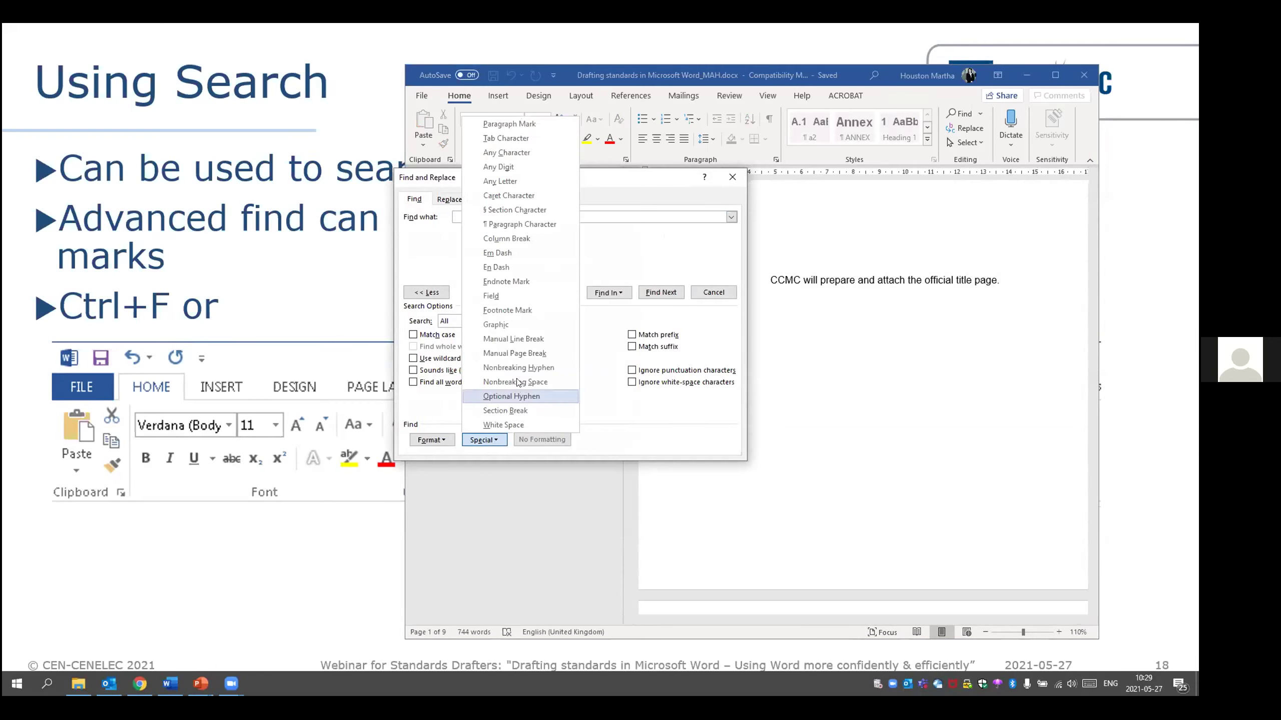
click(515, 382)
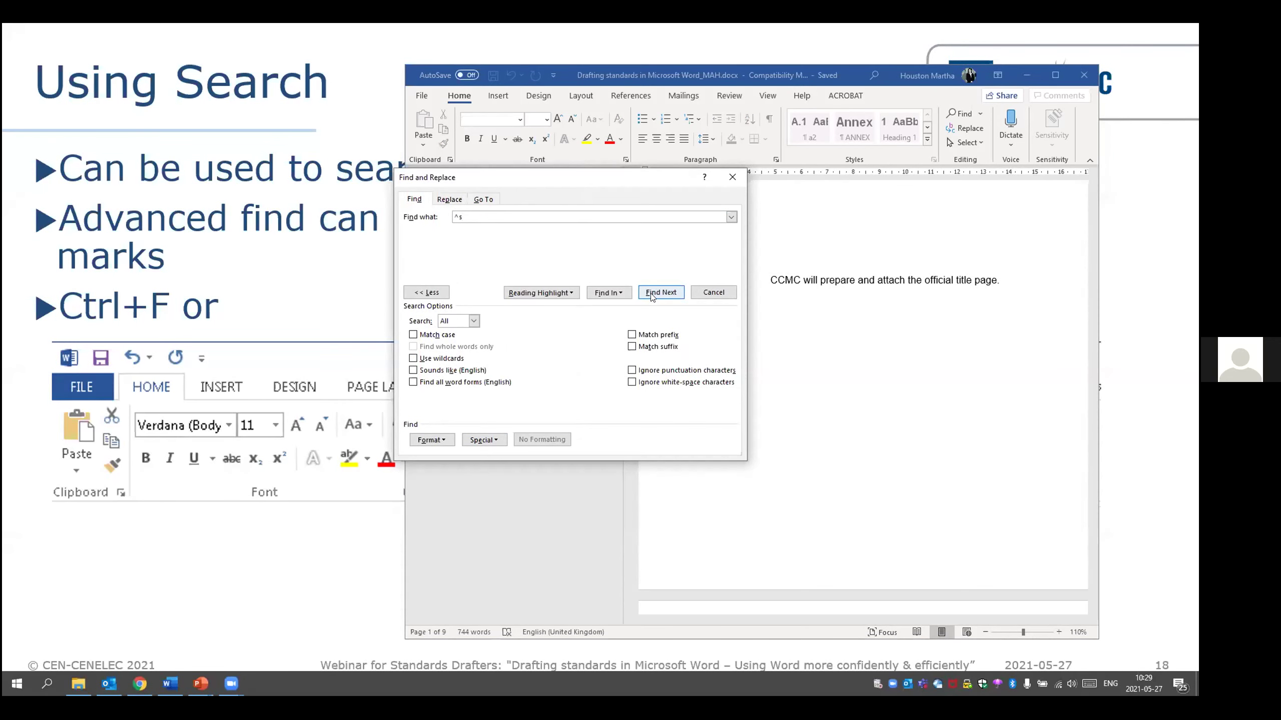
click(651, 294)
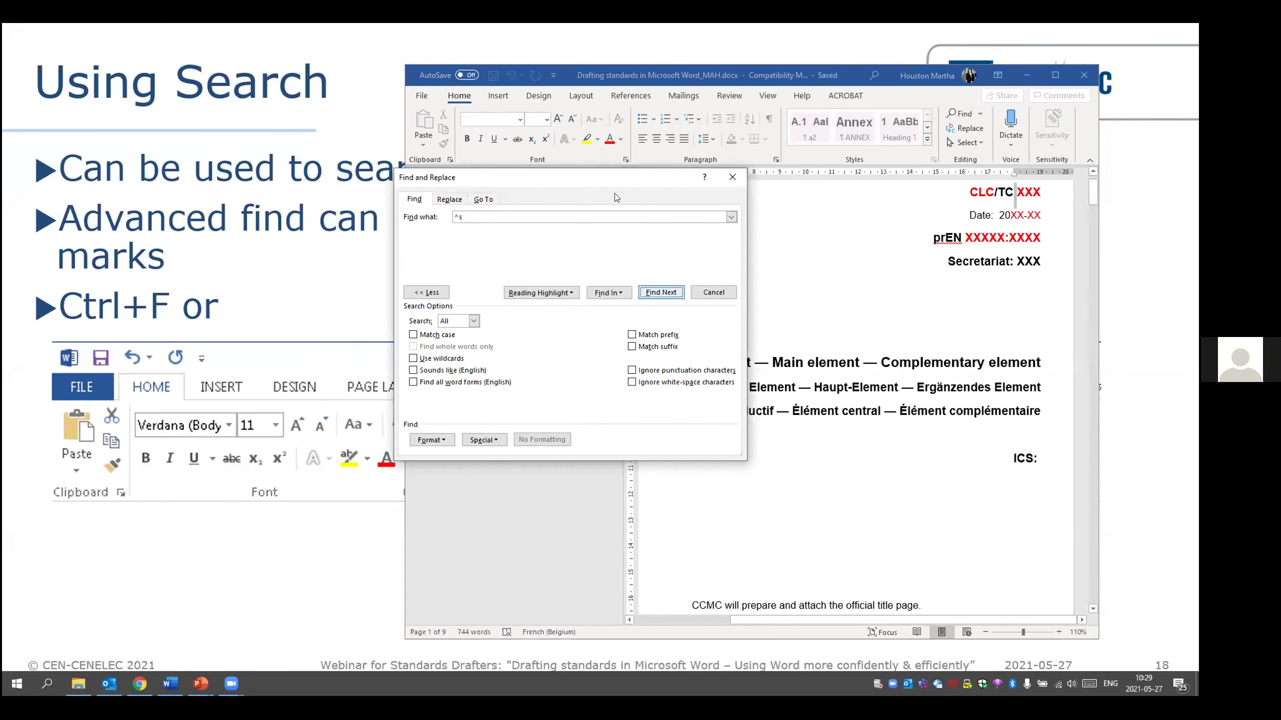
click(546, 350)
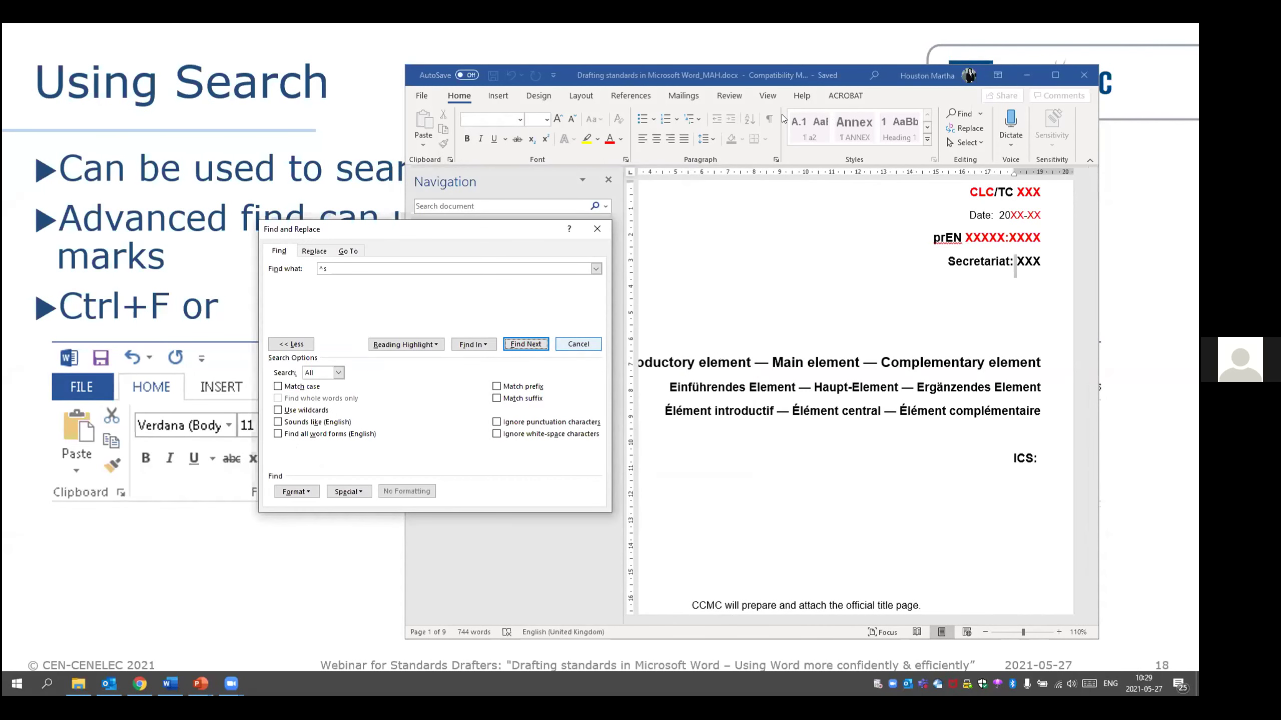
key(Escape)
click(769, 120)
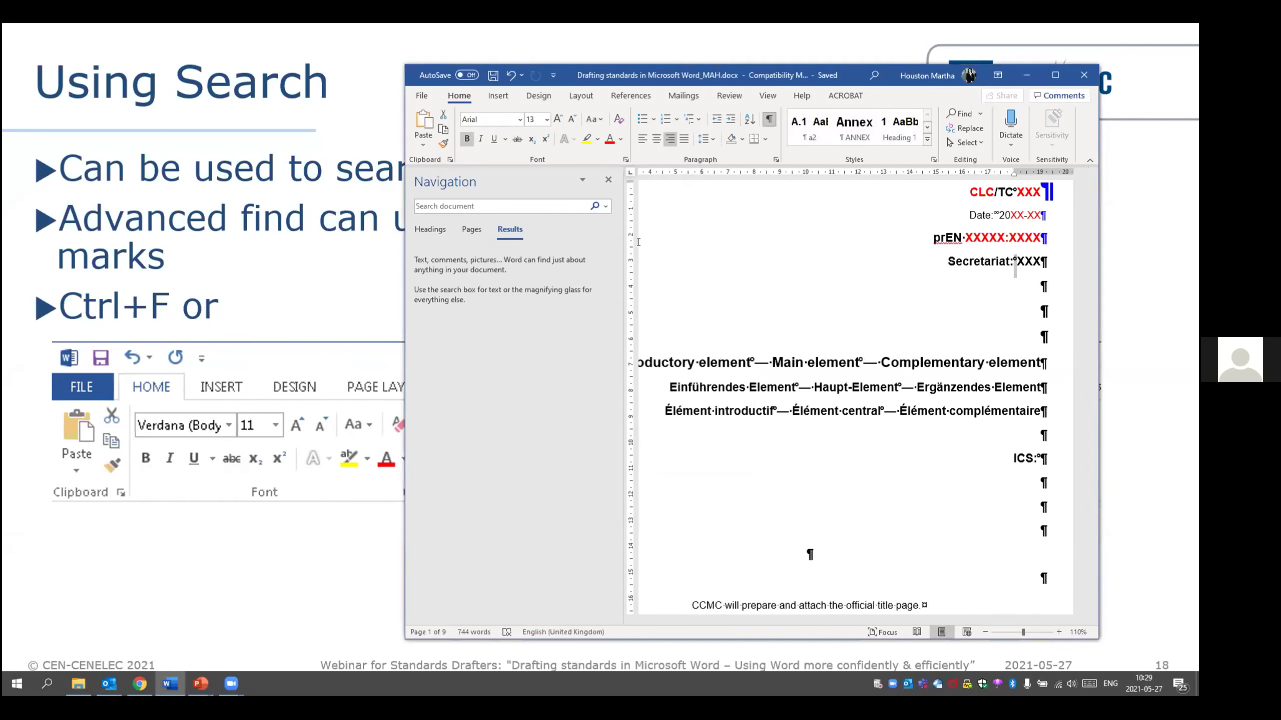
Search the whole document with Advanced Find for any text in the Times New Roman font, continuing from the beginning, and close the dialog
click(596, 207)
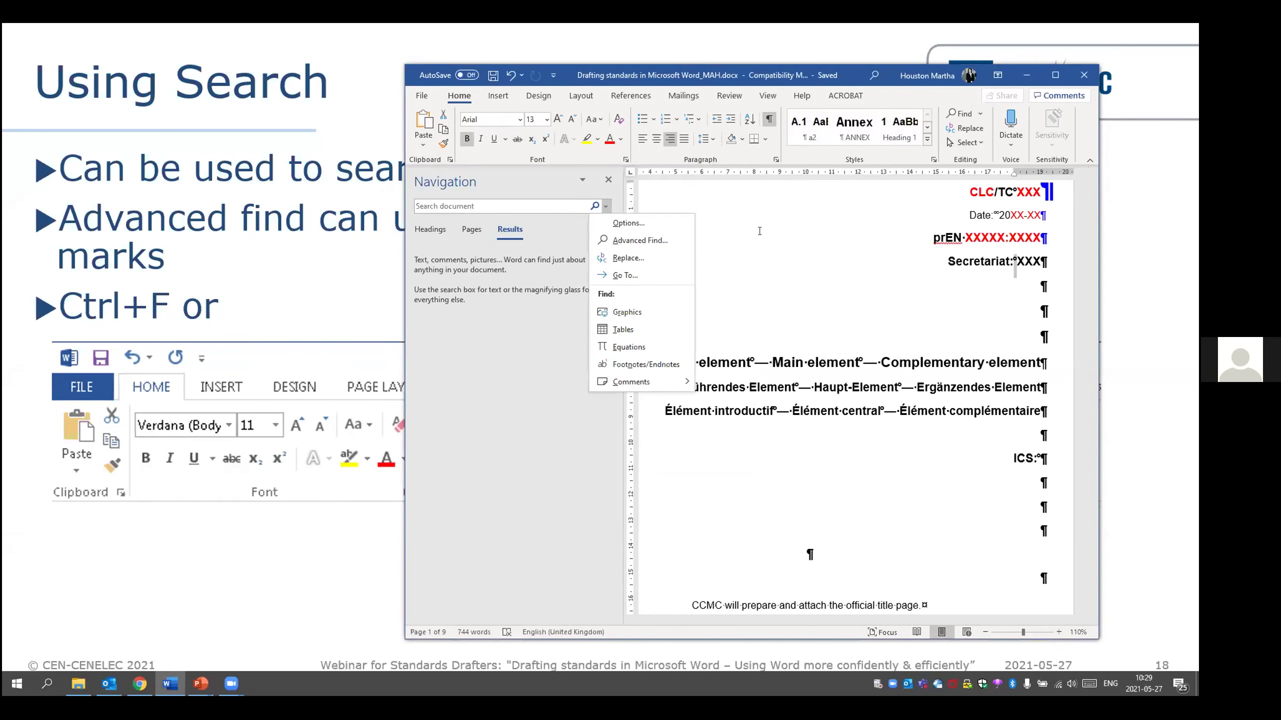
click(640, 240)
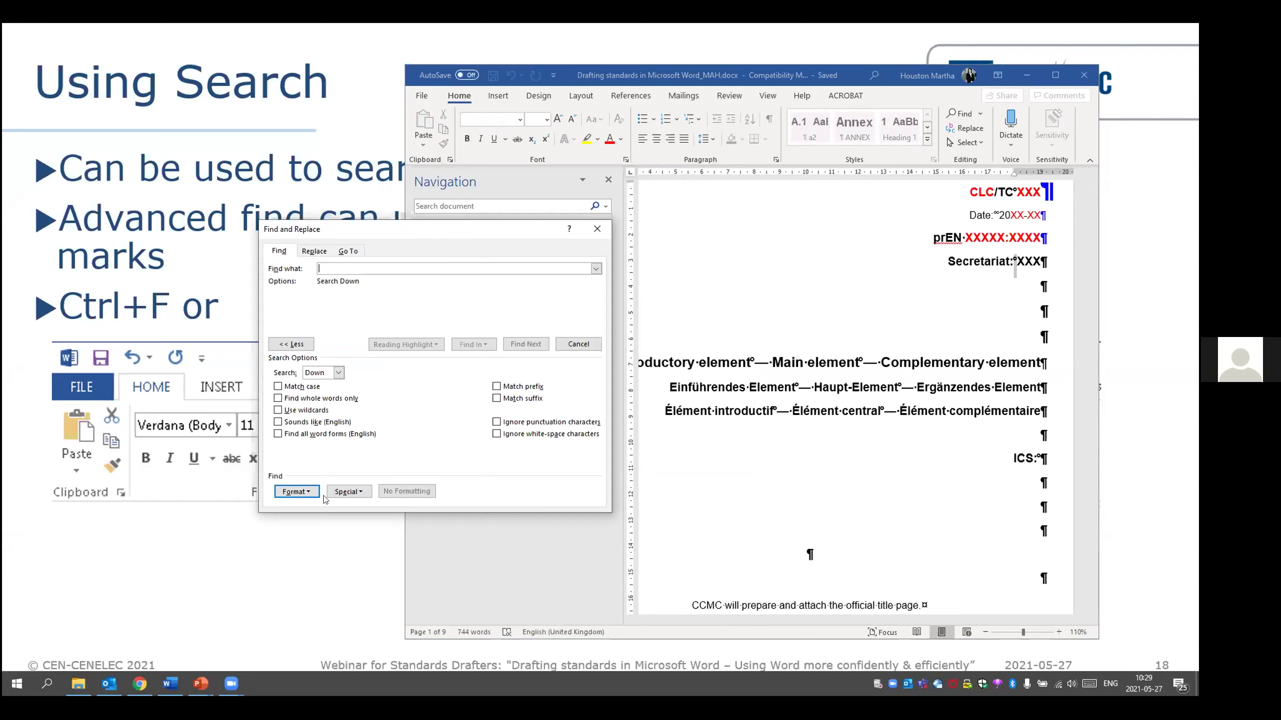
click(299, 492)
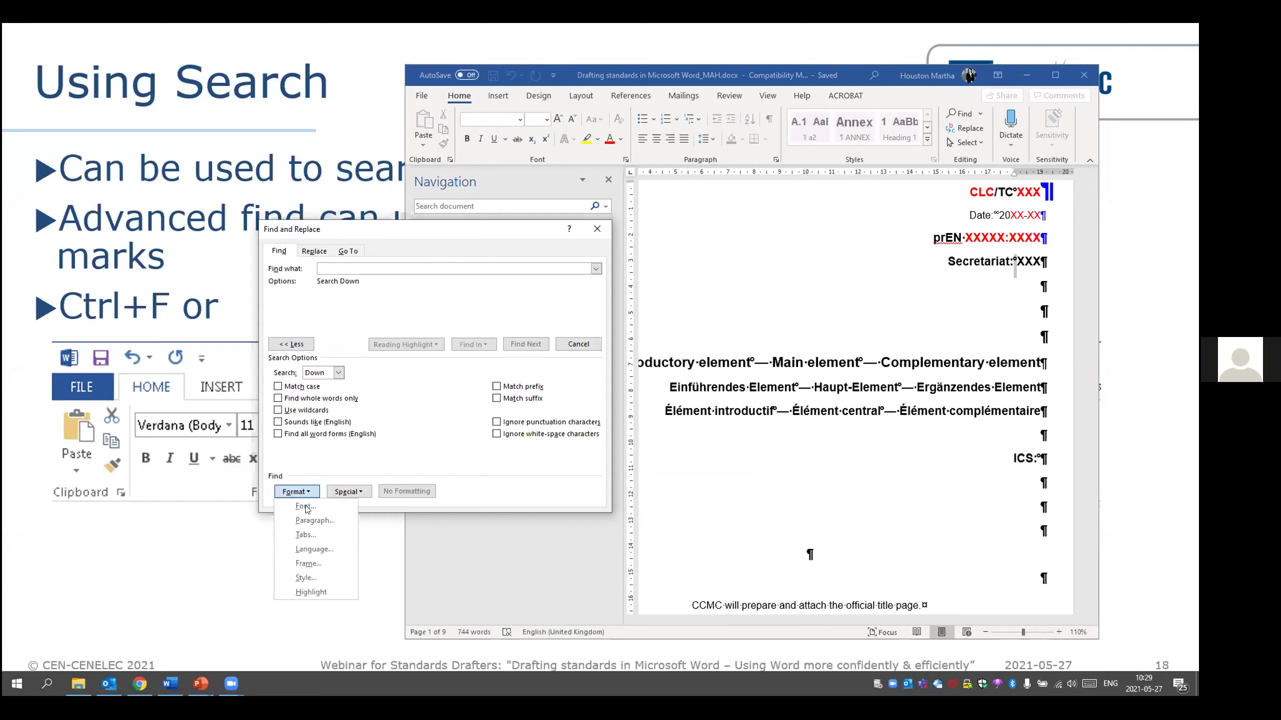
click(306, 506)
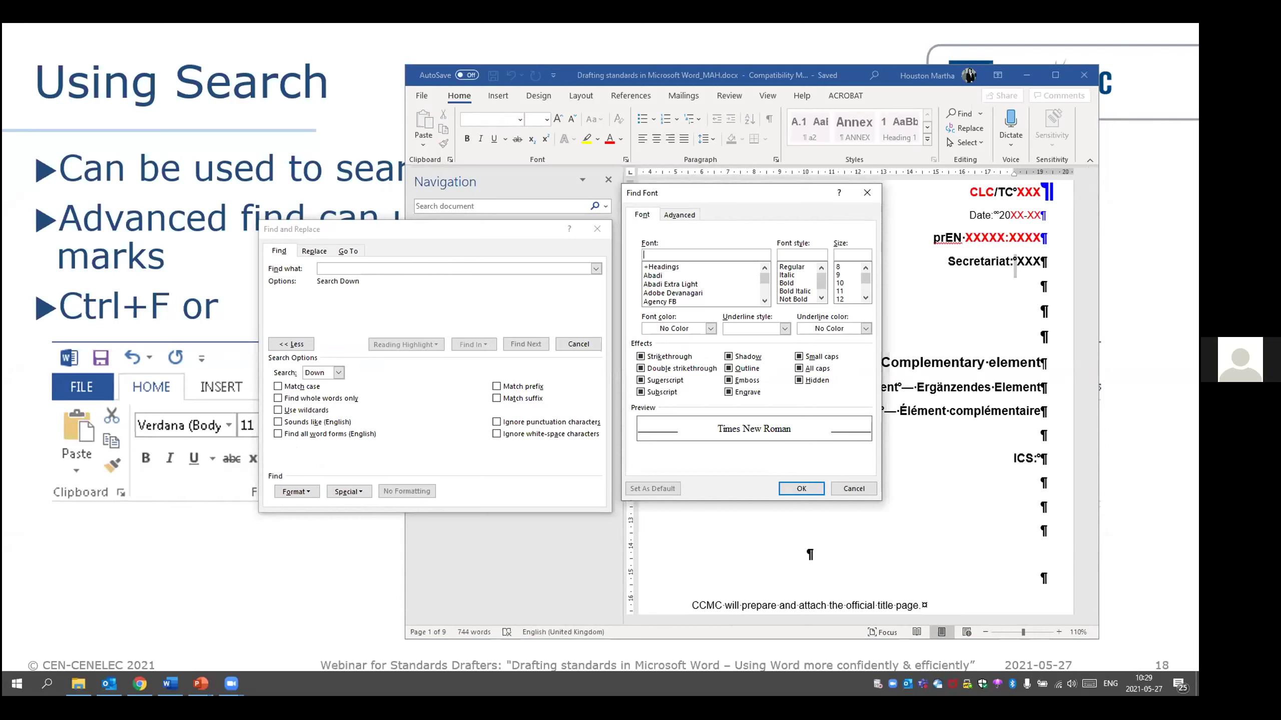
text(tim)
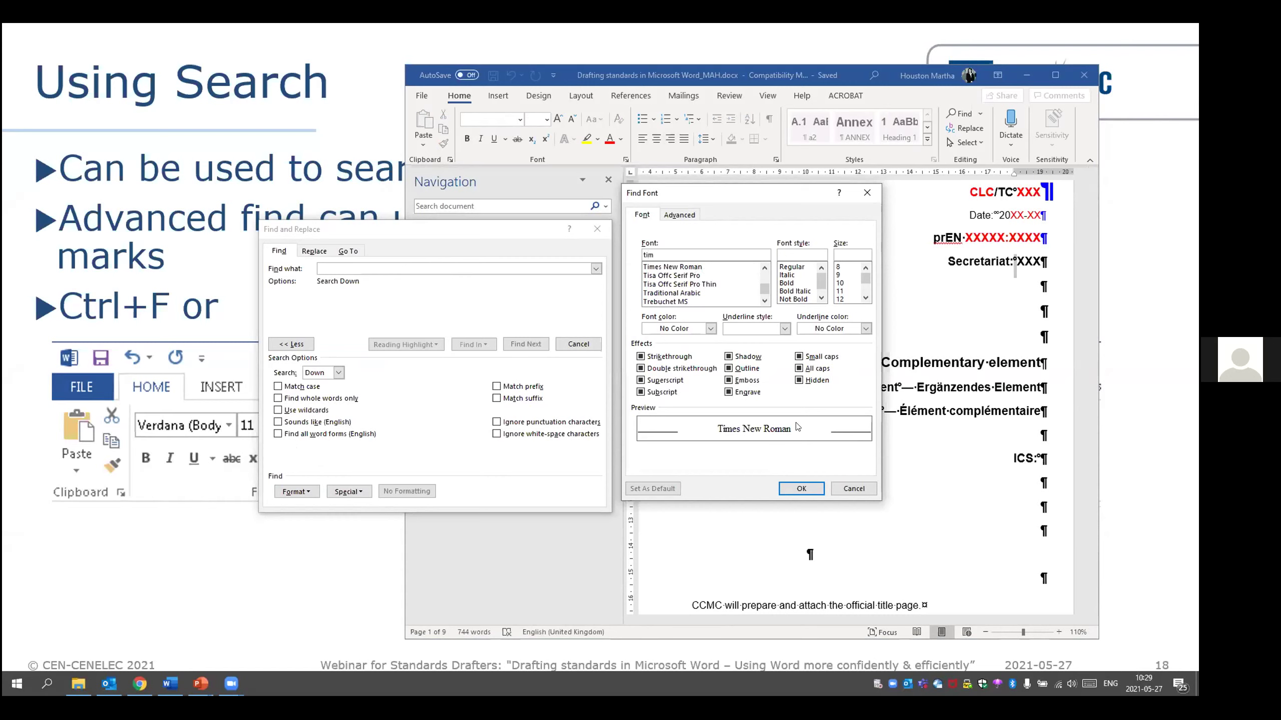
click(704, 267)
key(Return)
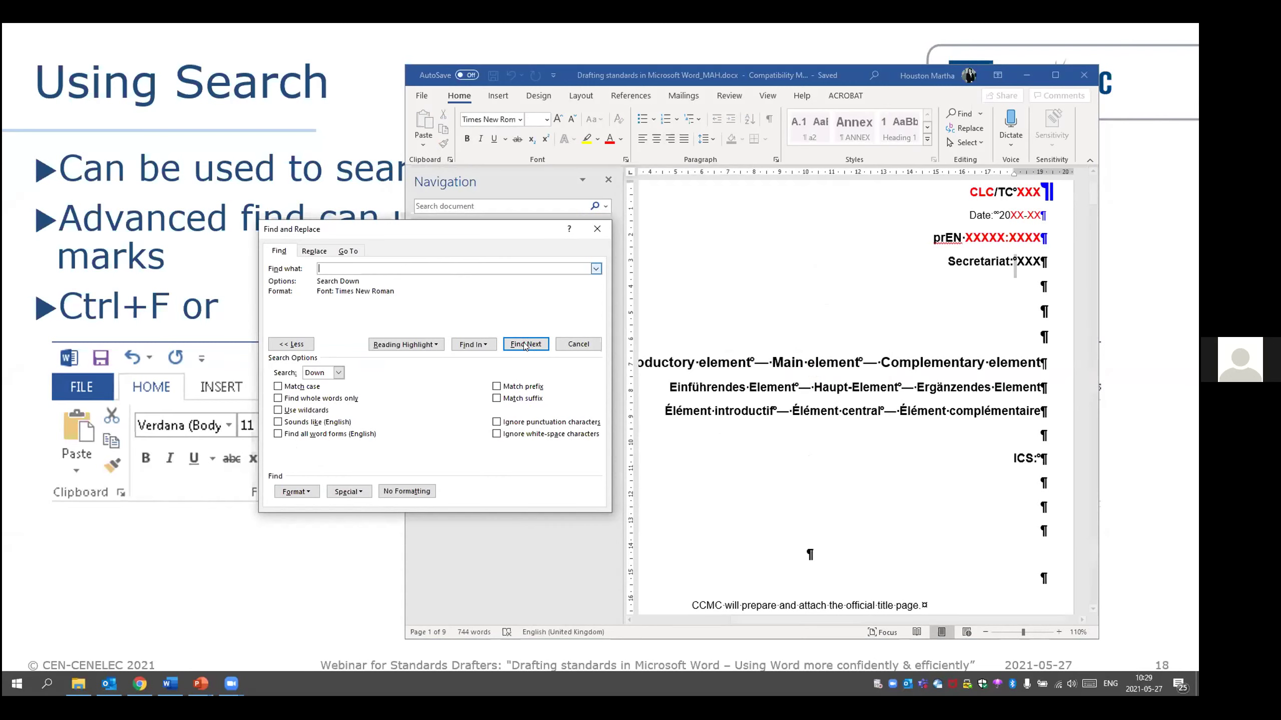
key(Return)
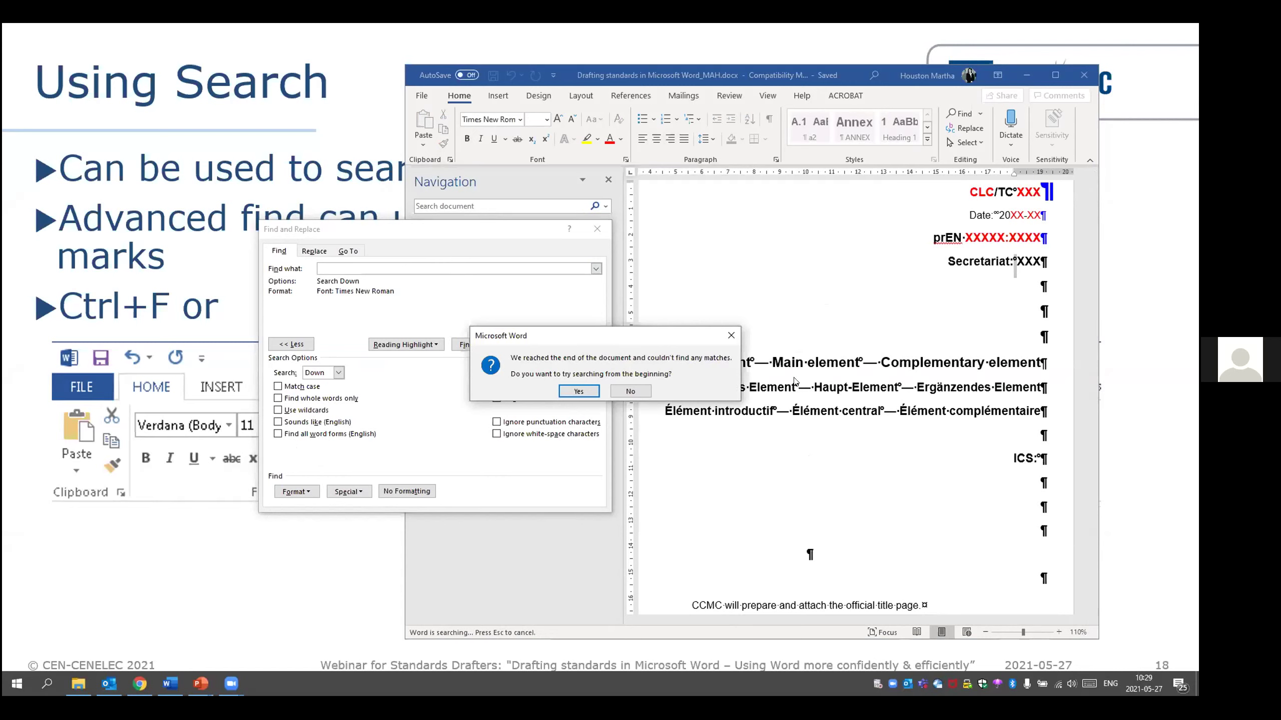
click(579, 391)
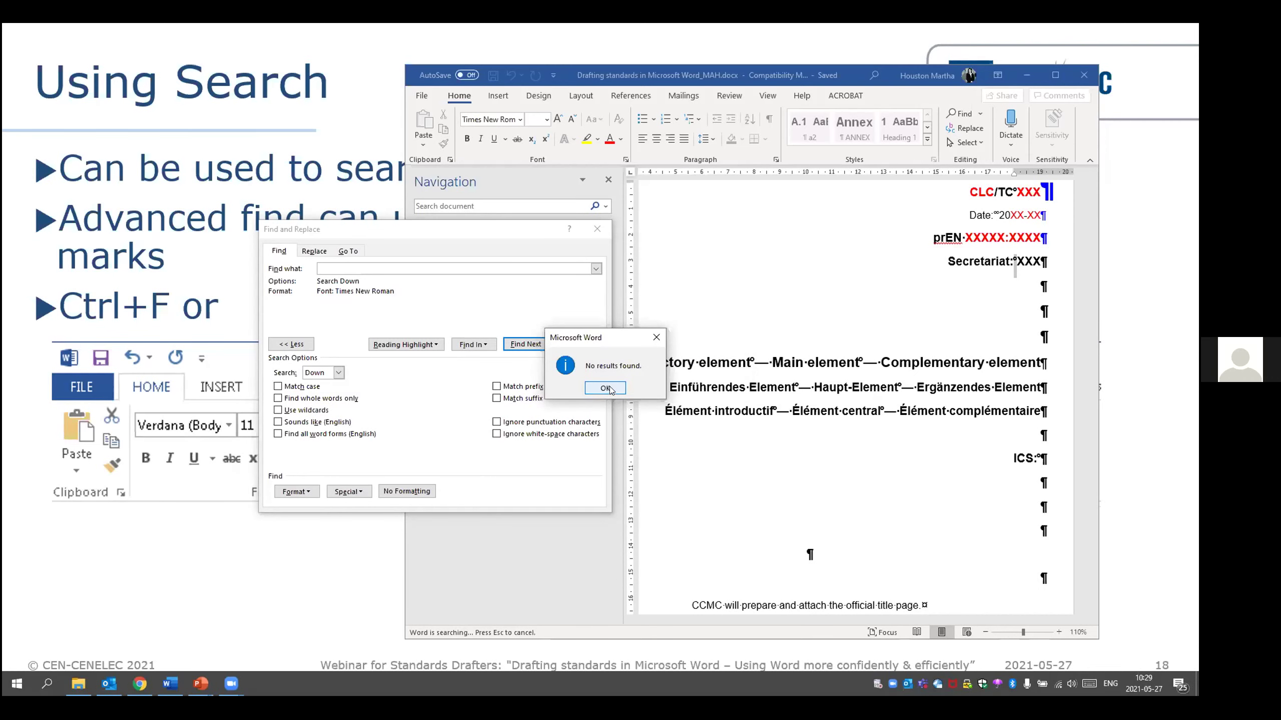
key(Return)
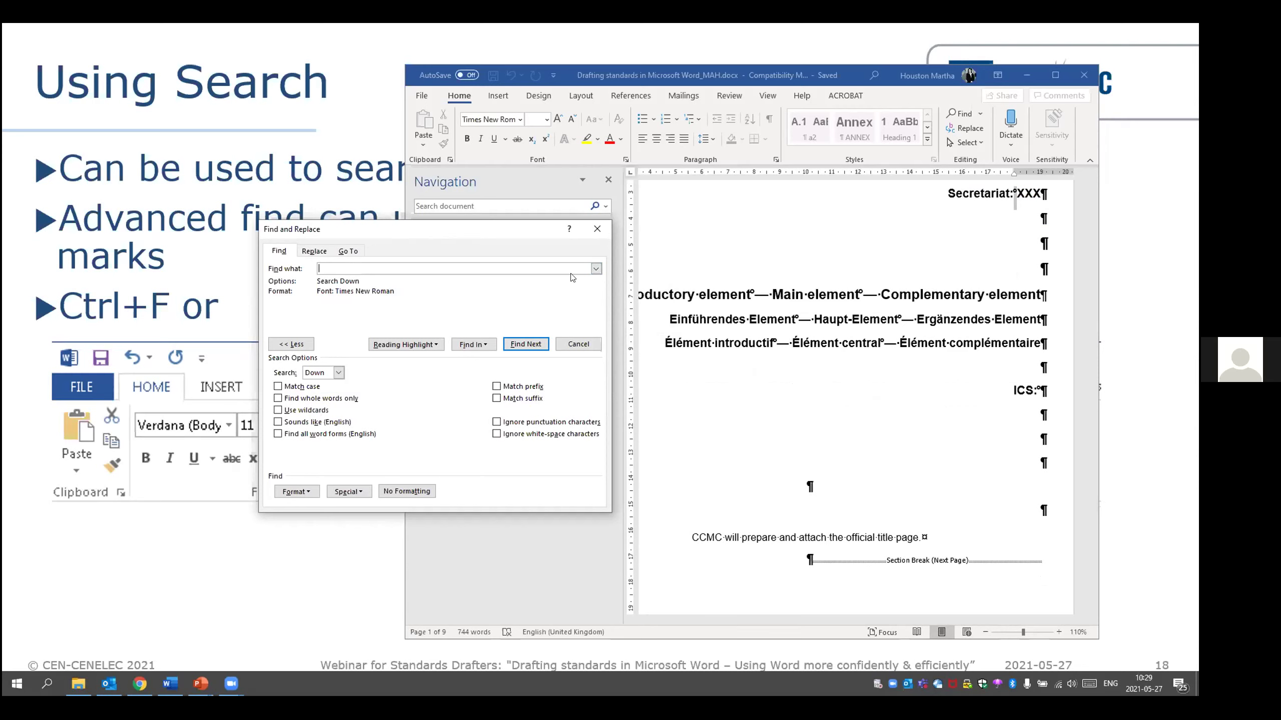
key(Escape)
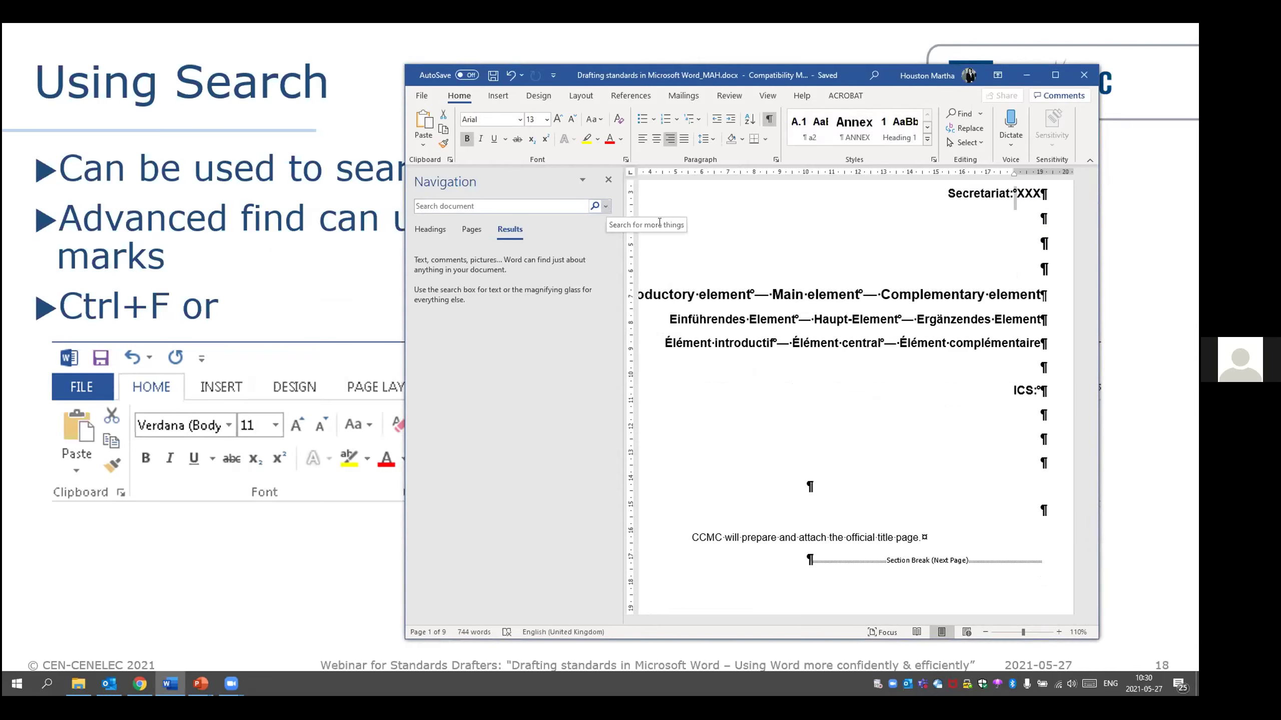
Look through the title page and European foreword, and repeat the Times New Roman font search from page 3, continuing from the beginning
scroll(806, 267, down, 4)
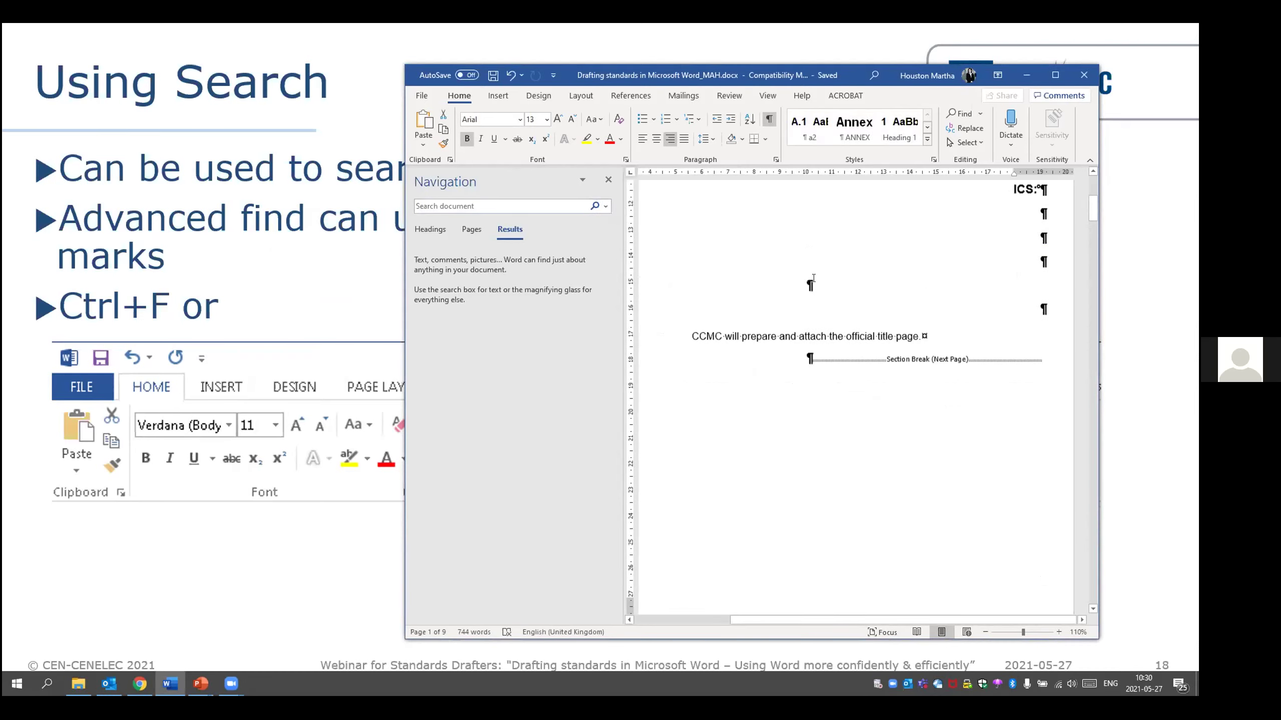
scroll(807, 273, down, 5)
scroll(817, 283, down, 5)
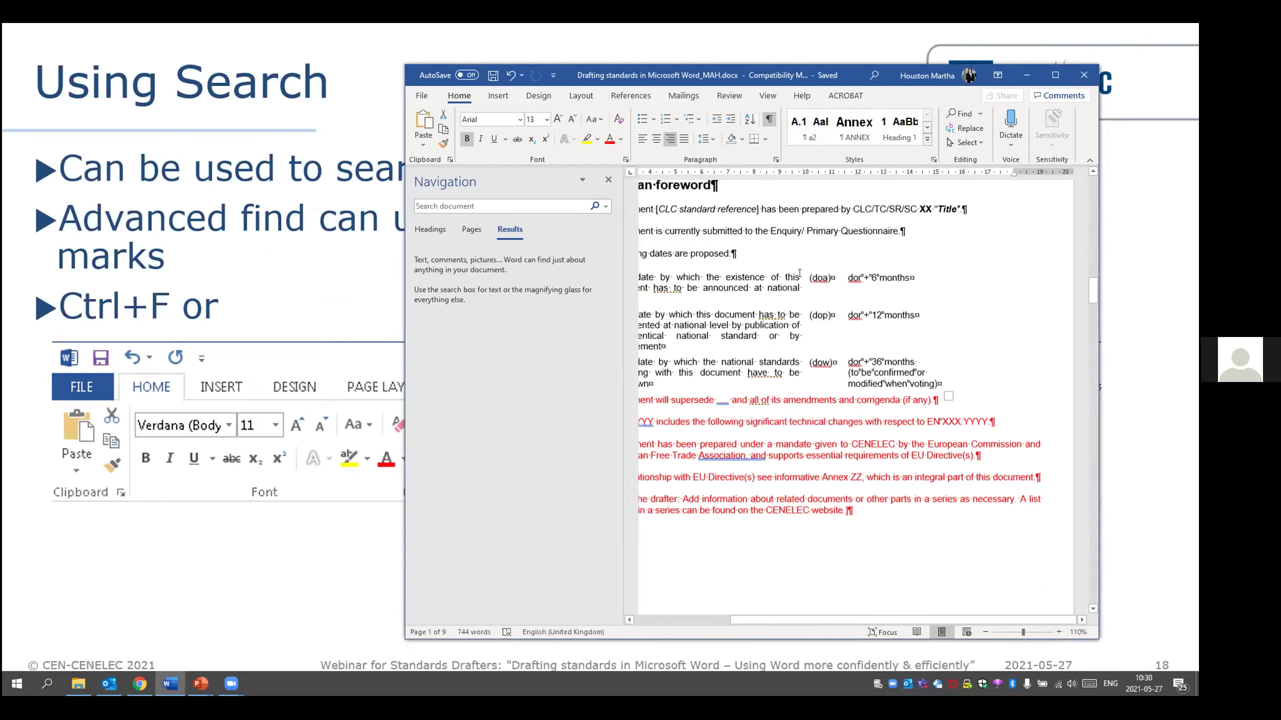
scroll(799, 274, down, 6)
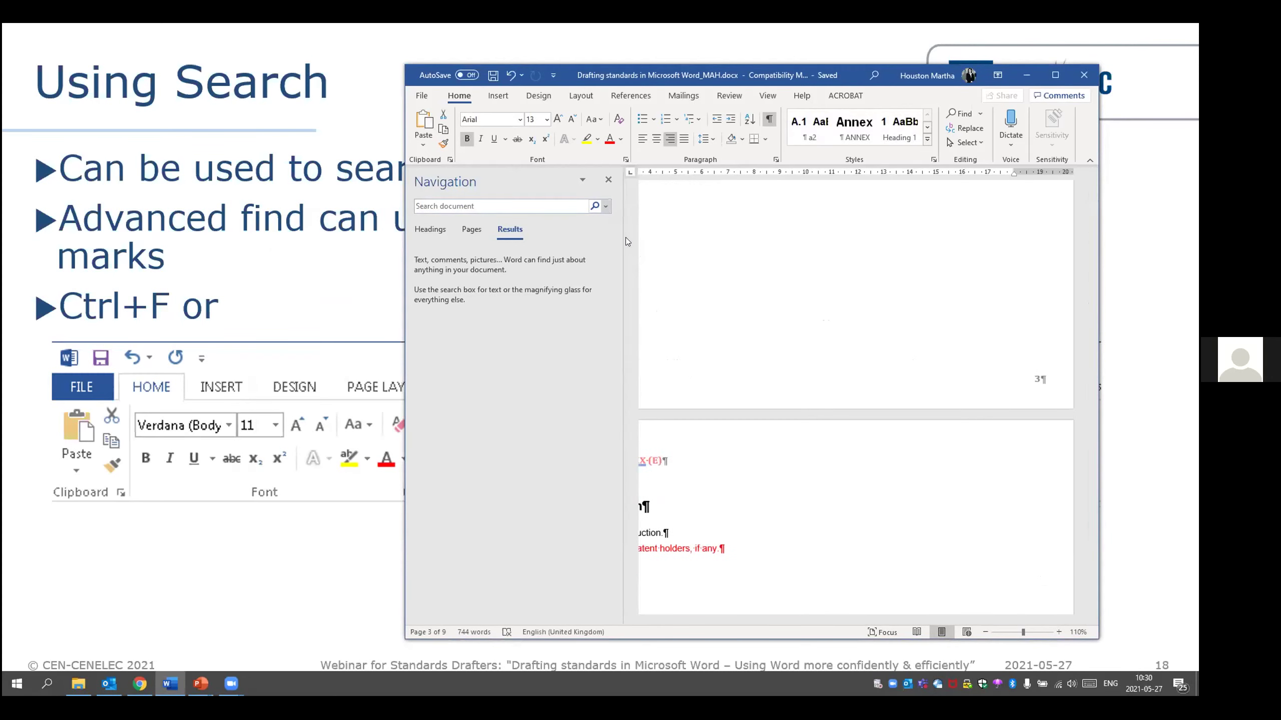
click(606, 205)
click(626, 235)
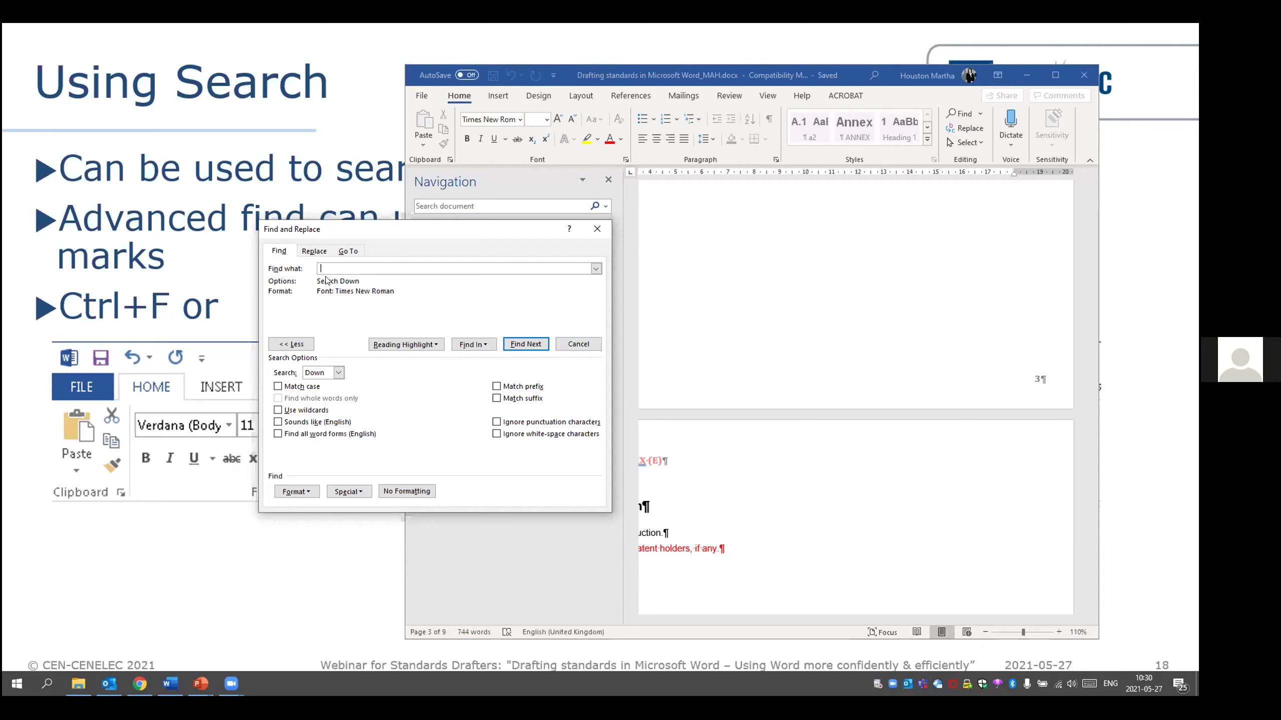
click(524, 348)
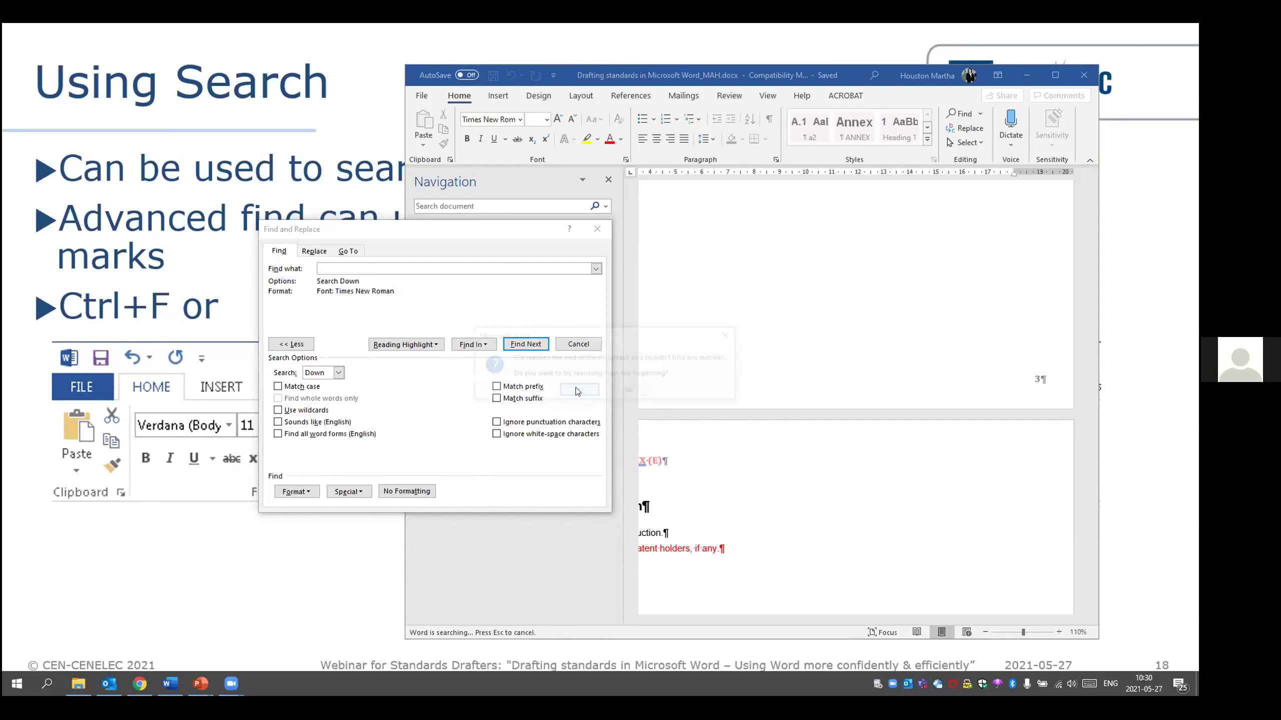
click(612, 392)
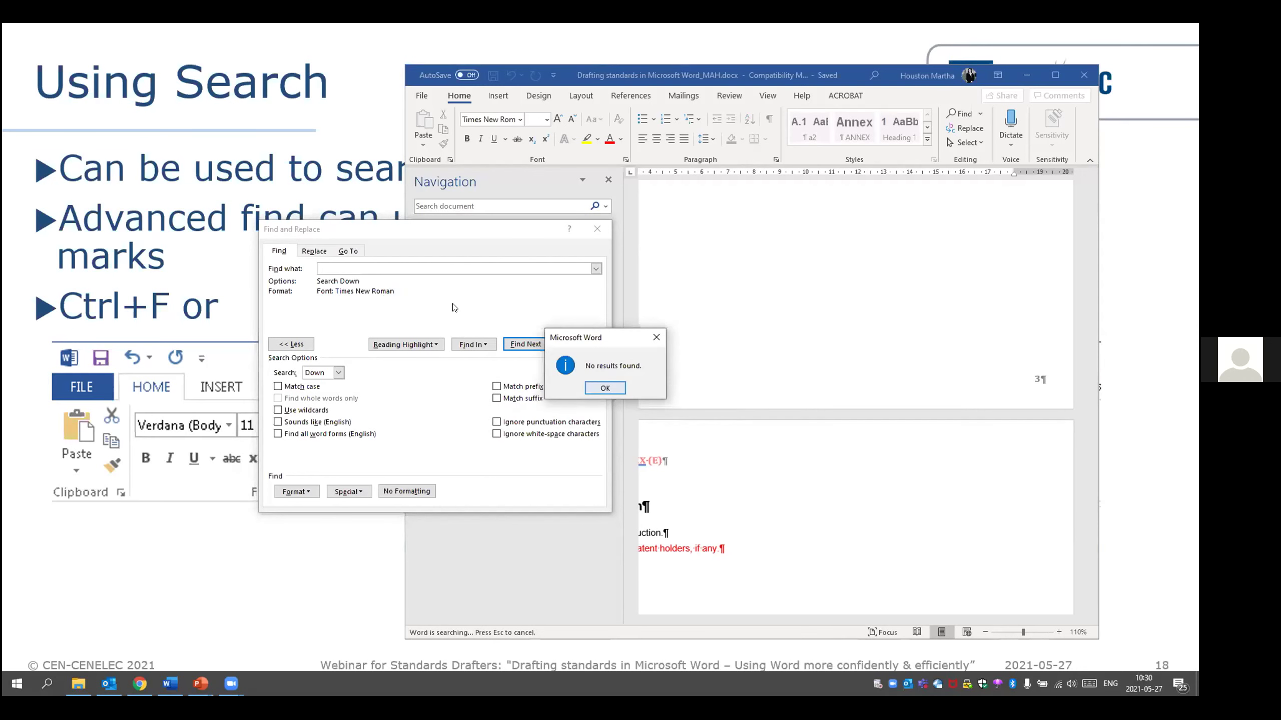
Repeat the search for text in the Times New Roman font through the whole document, continuing from the beginning each time
click(516, 346)
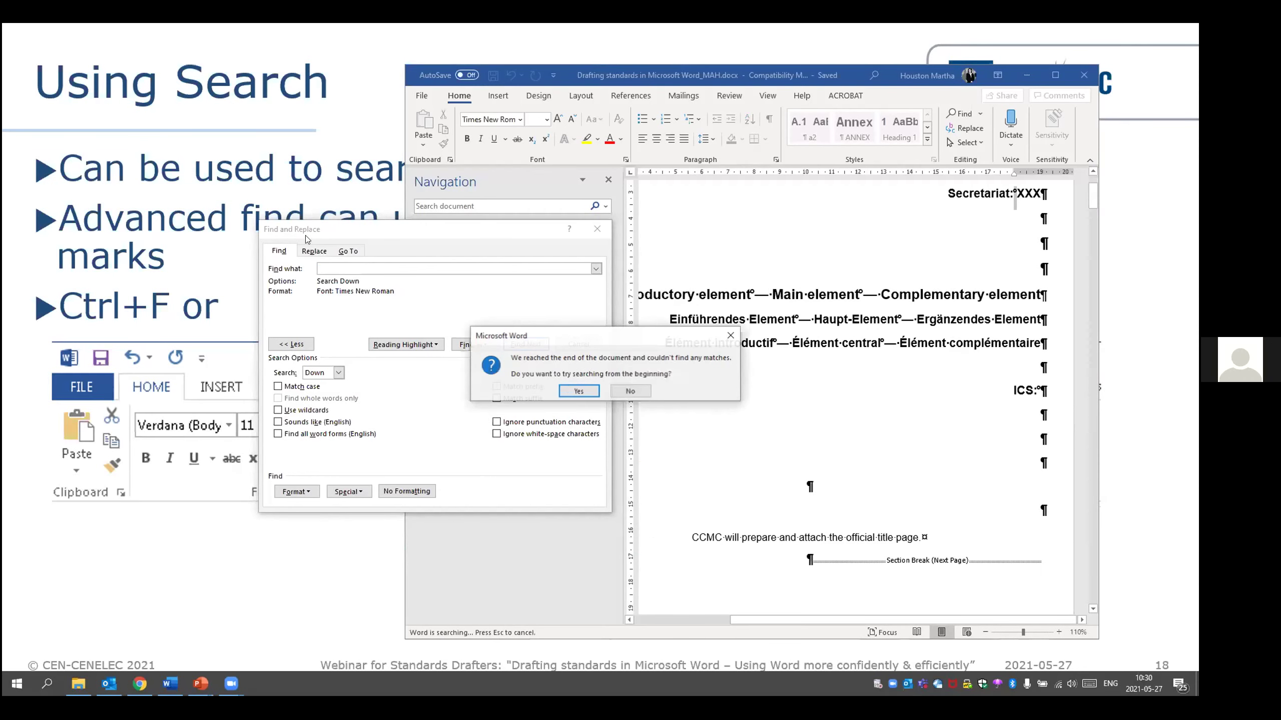
click(571, 389)
key(Return)
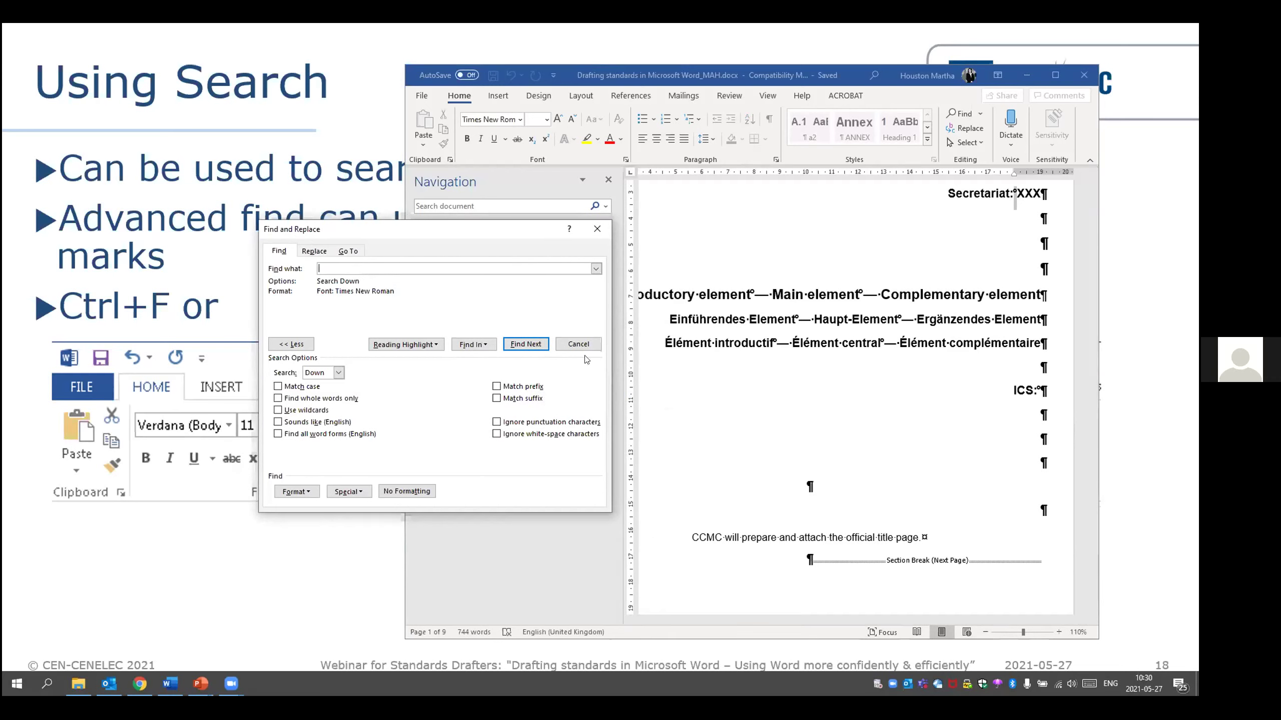
click(535, 347)
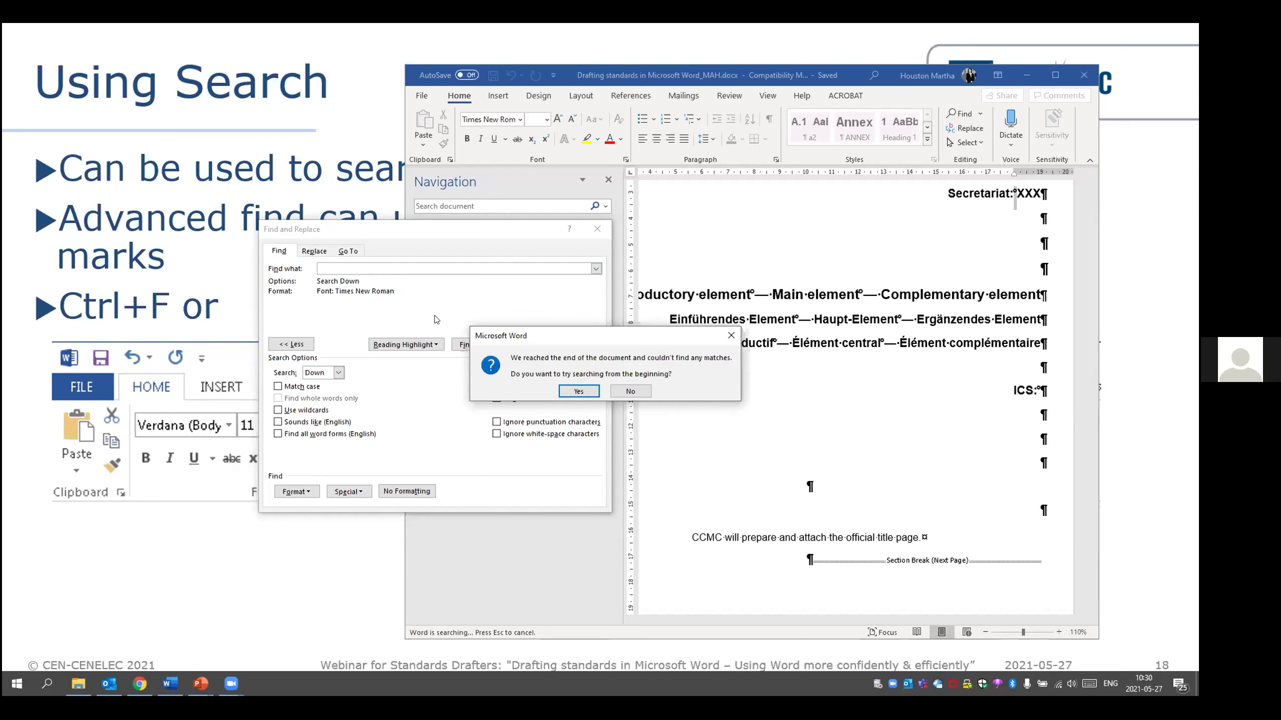
key(Return)
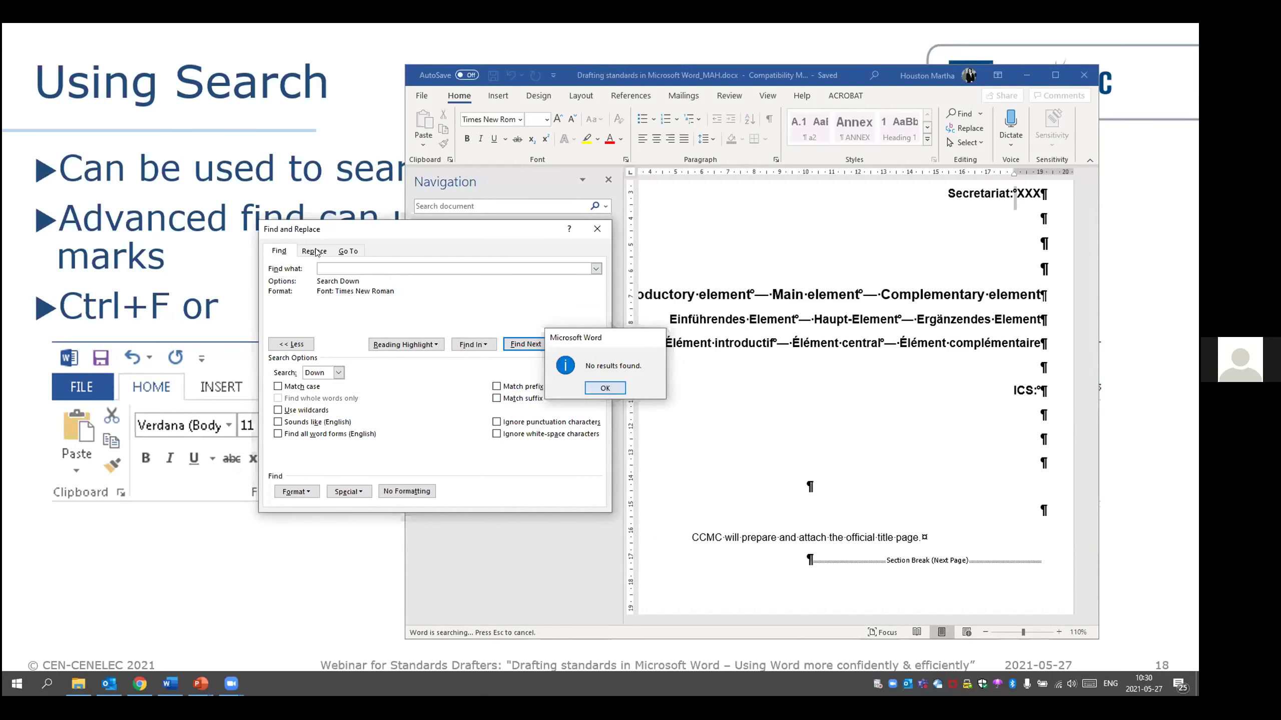
key(Return)
Set the replacement to a nonbreaking space (^s) and search the whole document for Times New Roman text, continuing from the beginning
click(316, 251)
click(342, 307)
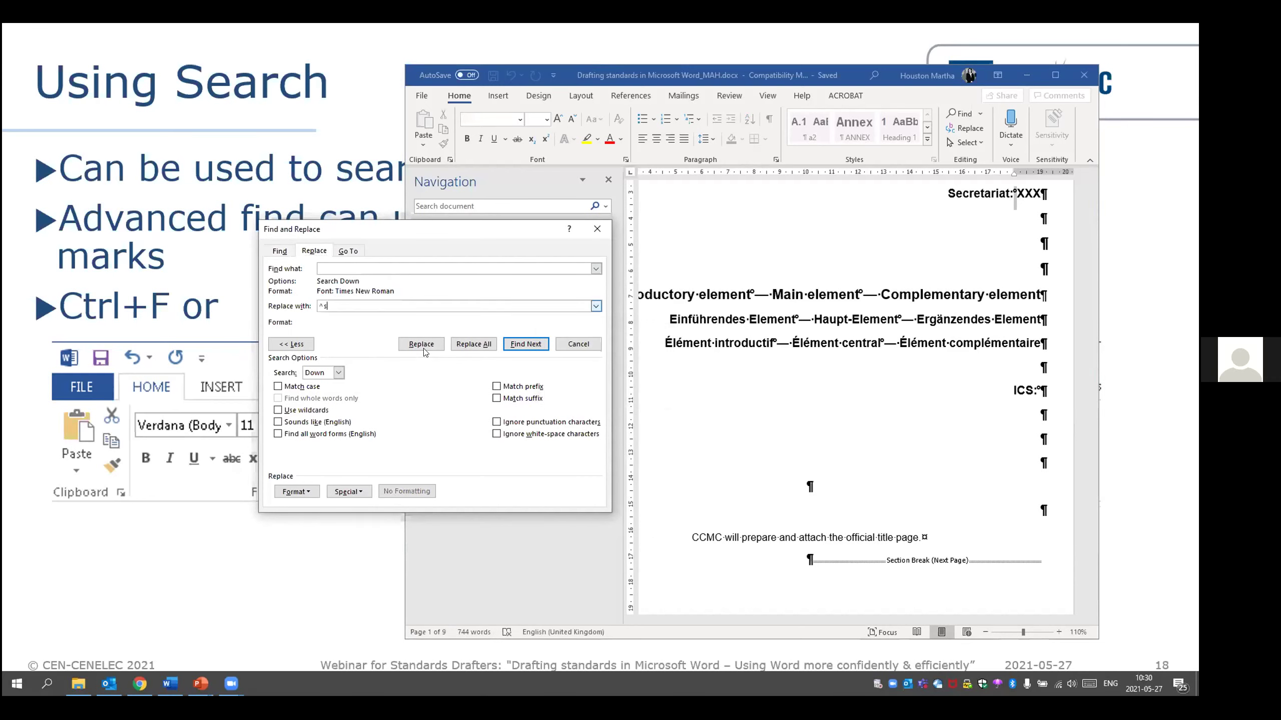
drag(328, 268, 276, 263)
click(339, 307)
key(BackSpace)
key(BackSpace)
click(349, 491)
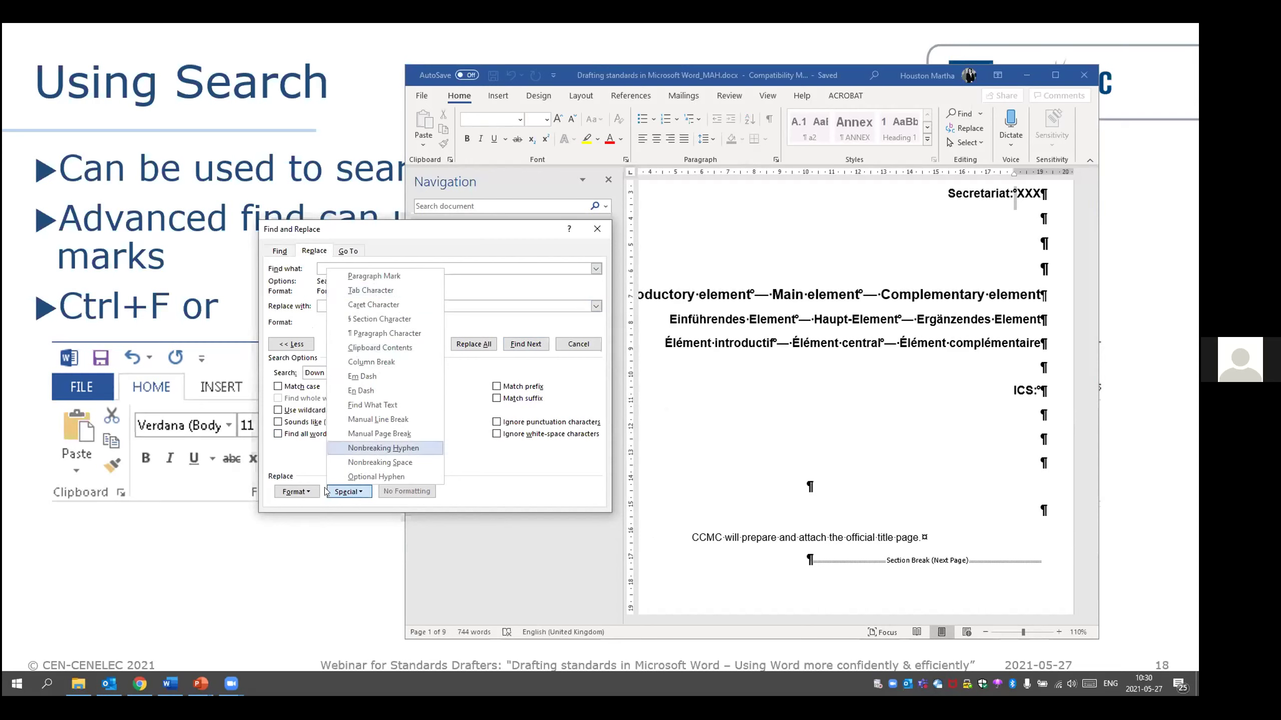
click(382, 464)
click(524, 348)
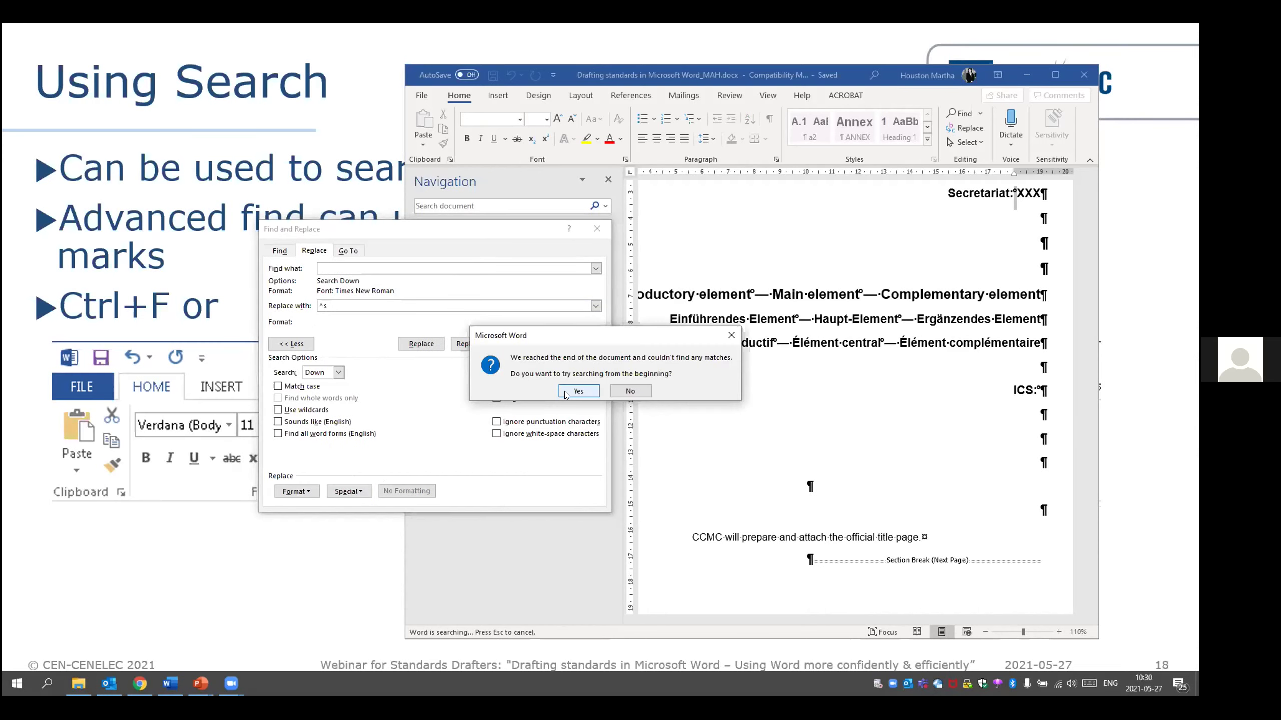
click(598, 391)
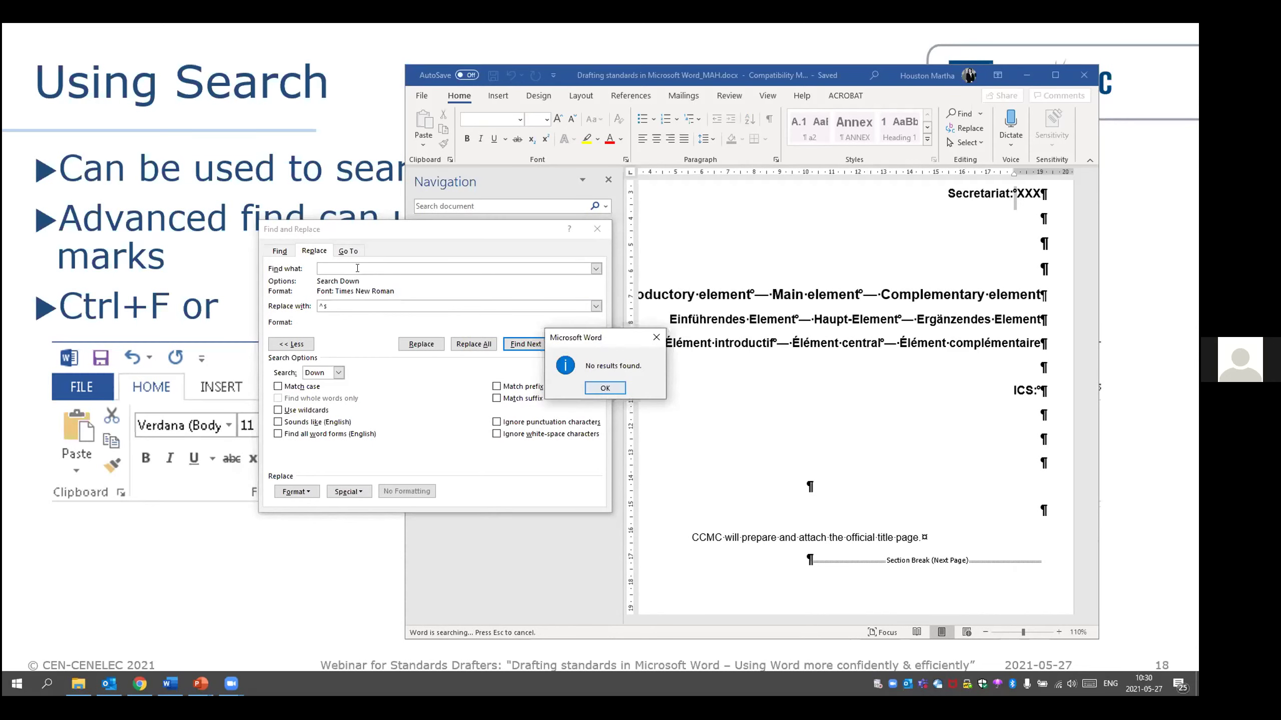
key(Return)
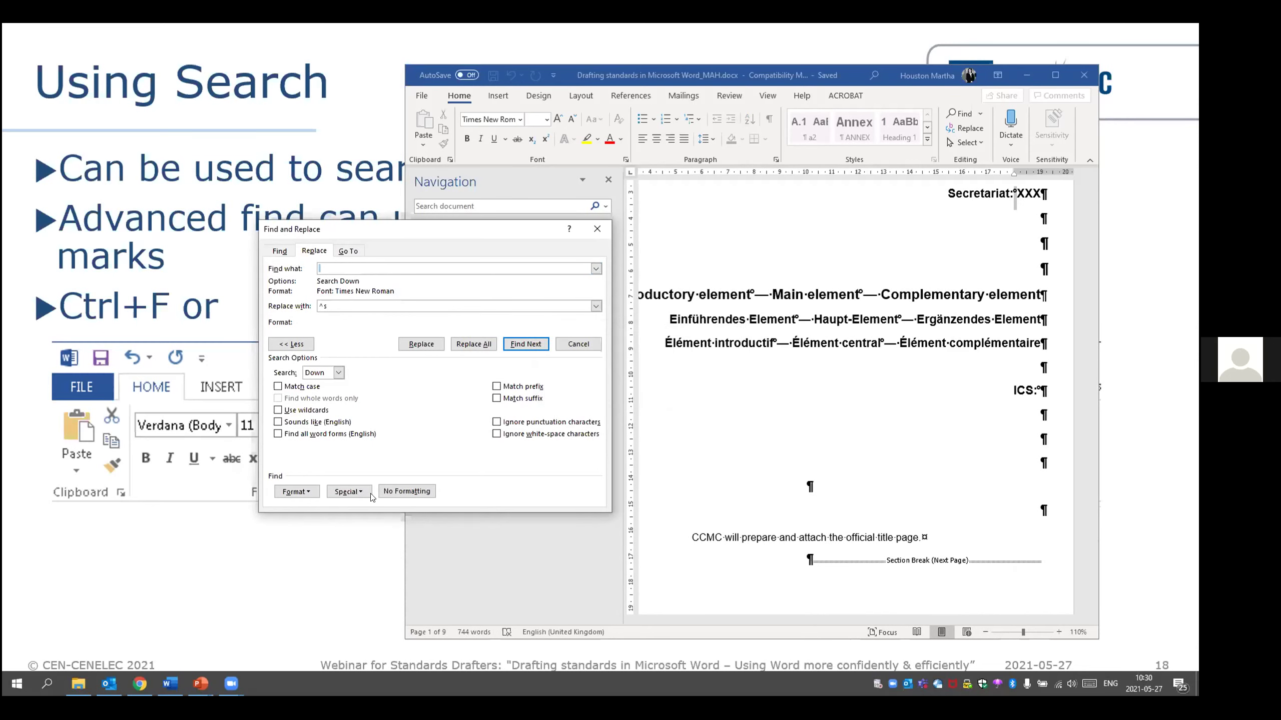
Clear the Times New Roman font condition from the search criteria
click(305, 493)
click(309, 506)
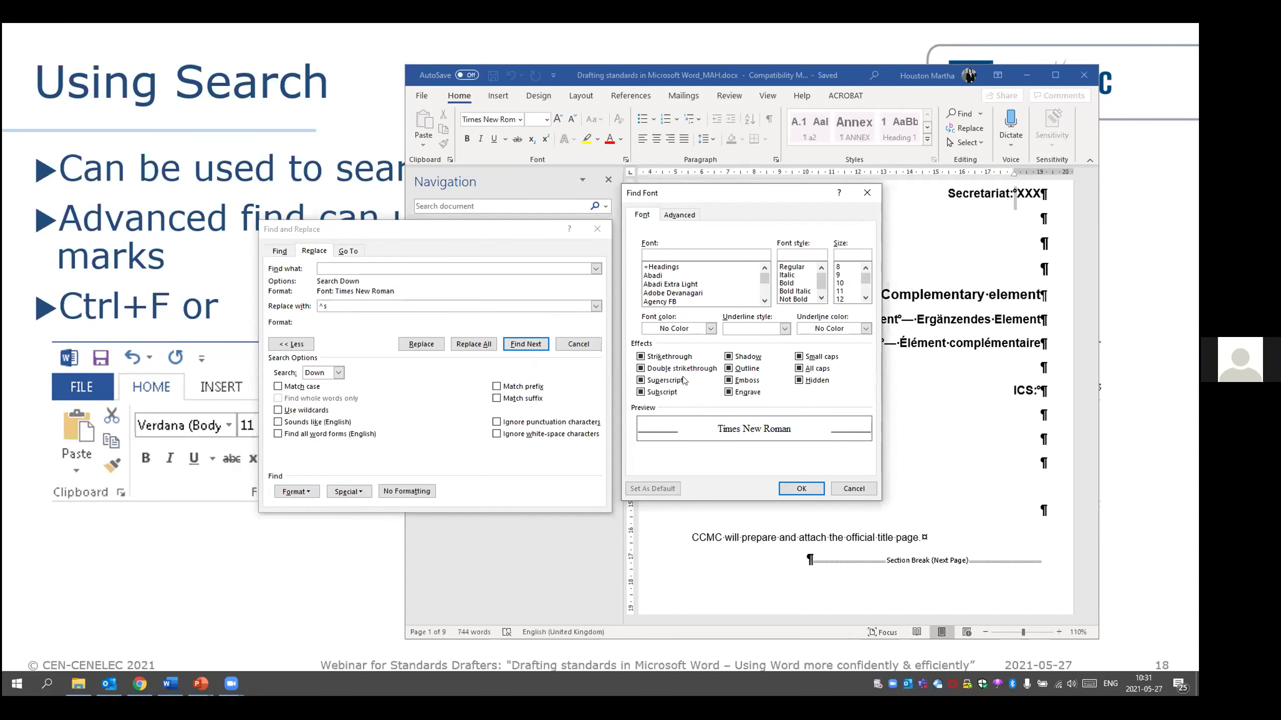
click(790, 489)
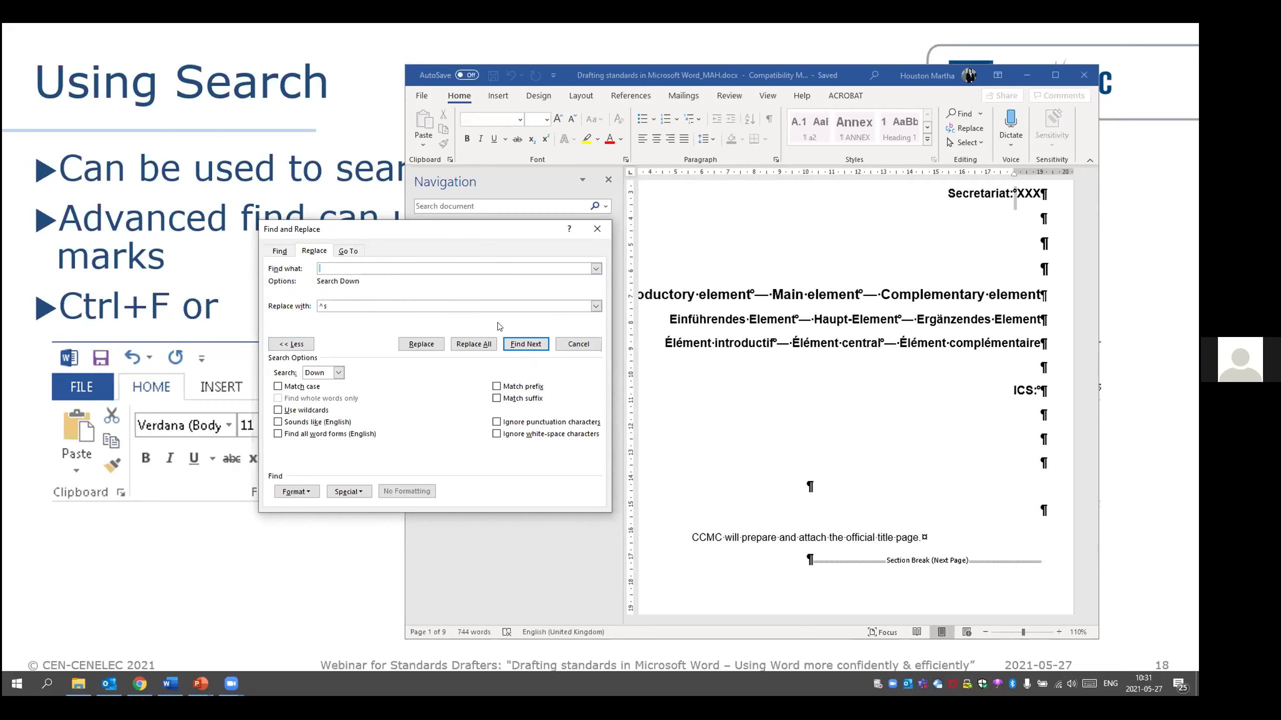
Find the ordinary spaces in the title page's title lines and replace several of them one by one with nonbreaking spaces
click(525, 345)
click(526, 346)
click(526, 345)
click(422, 345)
click(422, 346)
click(422, 345)
click(422, 345)
click(422, 346)
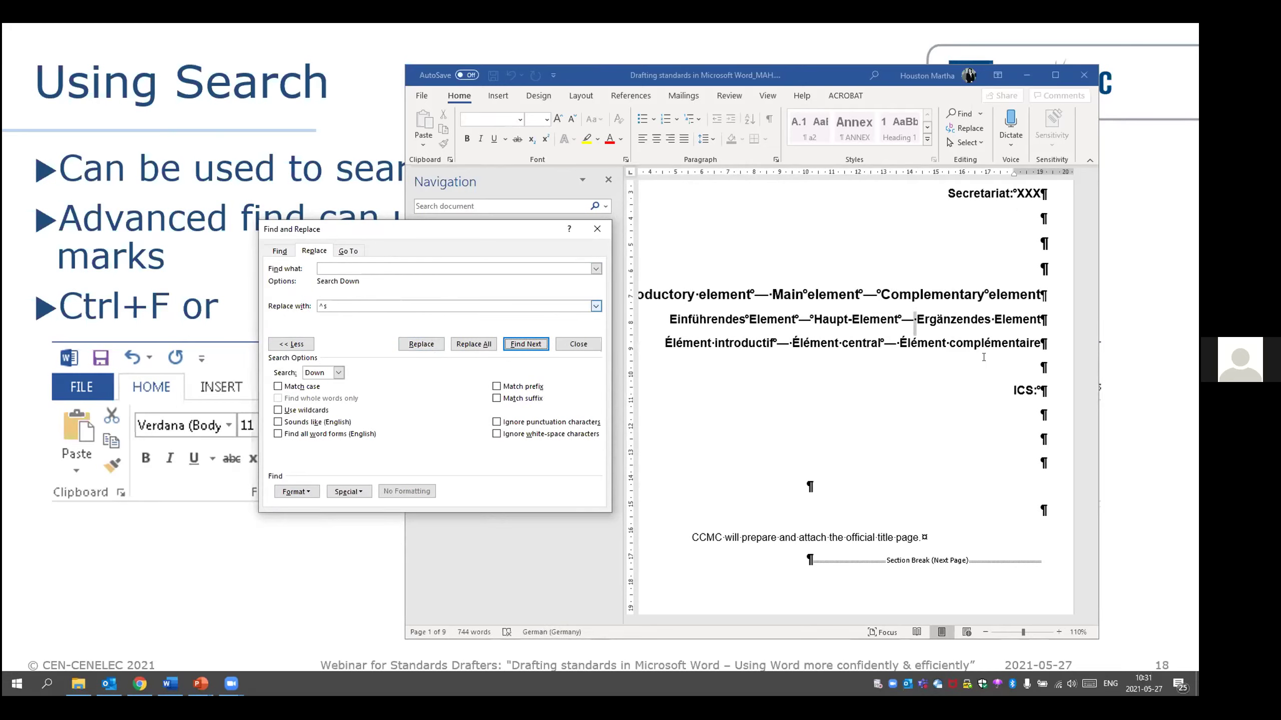
Clear the replacement text and enter a hyphen (-) as the search text
drag(330, 307, 275, 300)
key(Delete)
click(335, 263)
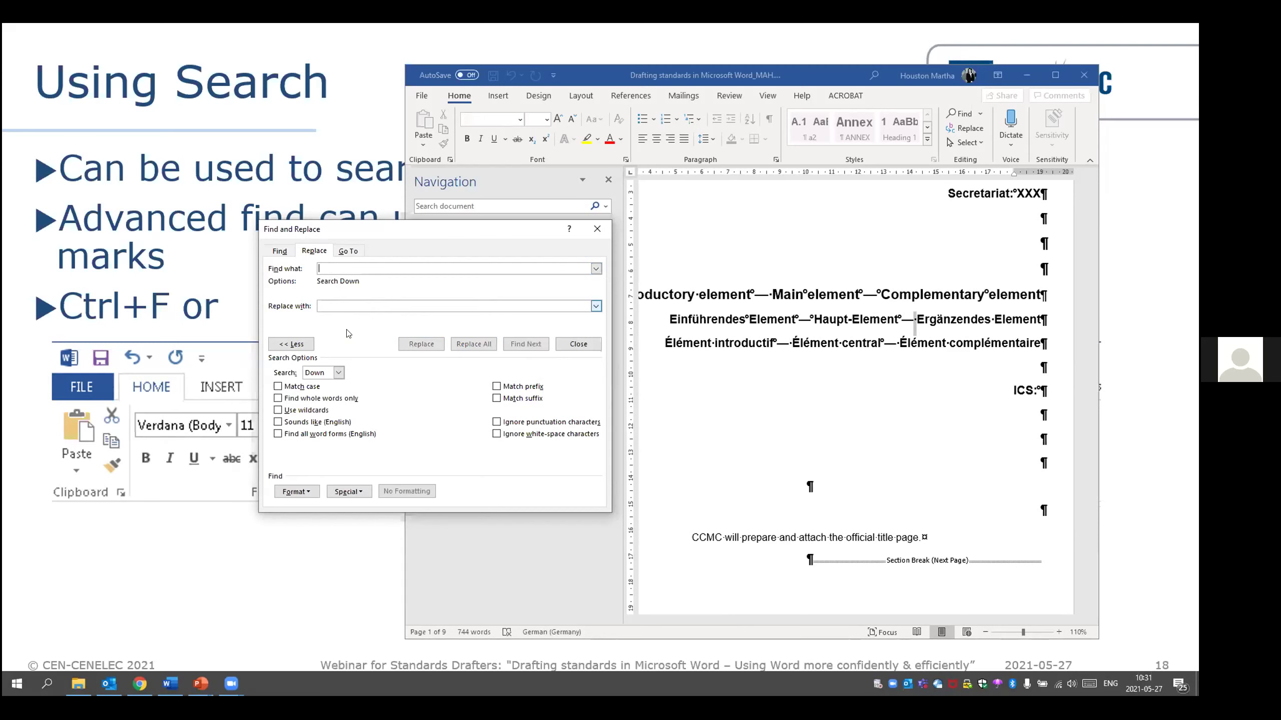
text(-)
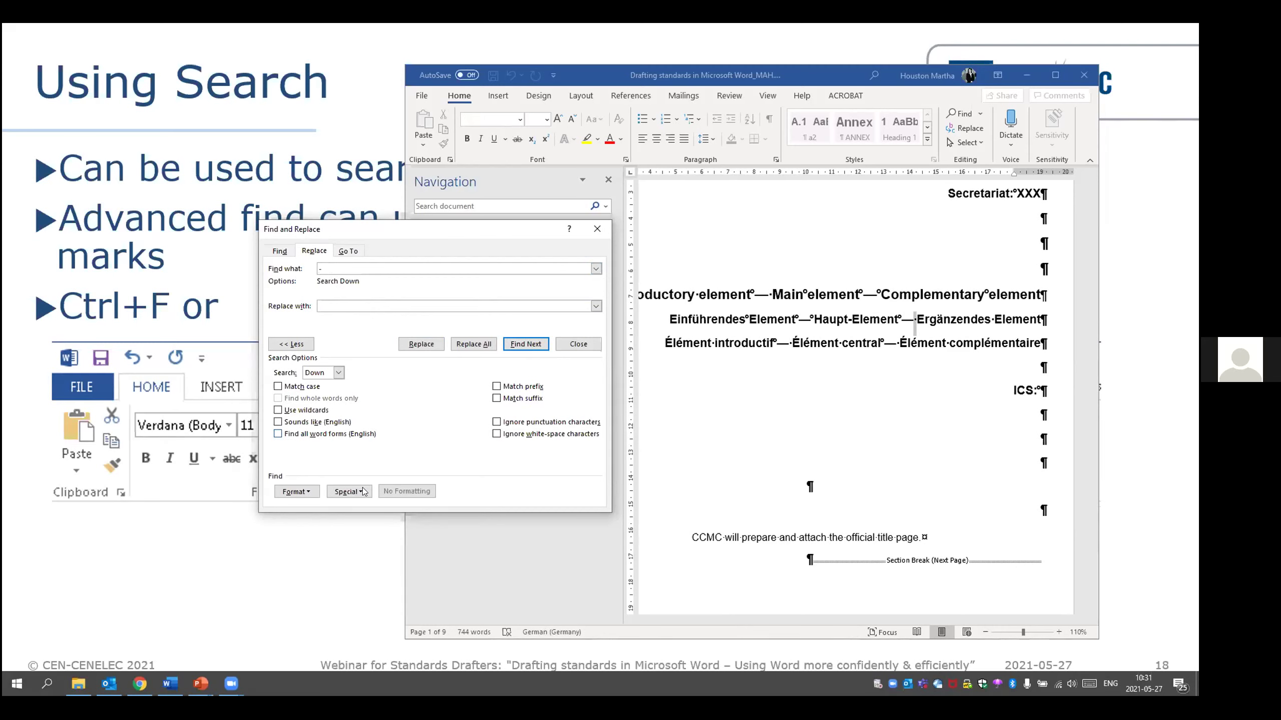
Try adding a nonbreaking hyphen (^~) to the search text and search the whole document for the combination, continuing from the beginning
click(363, 492)
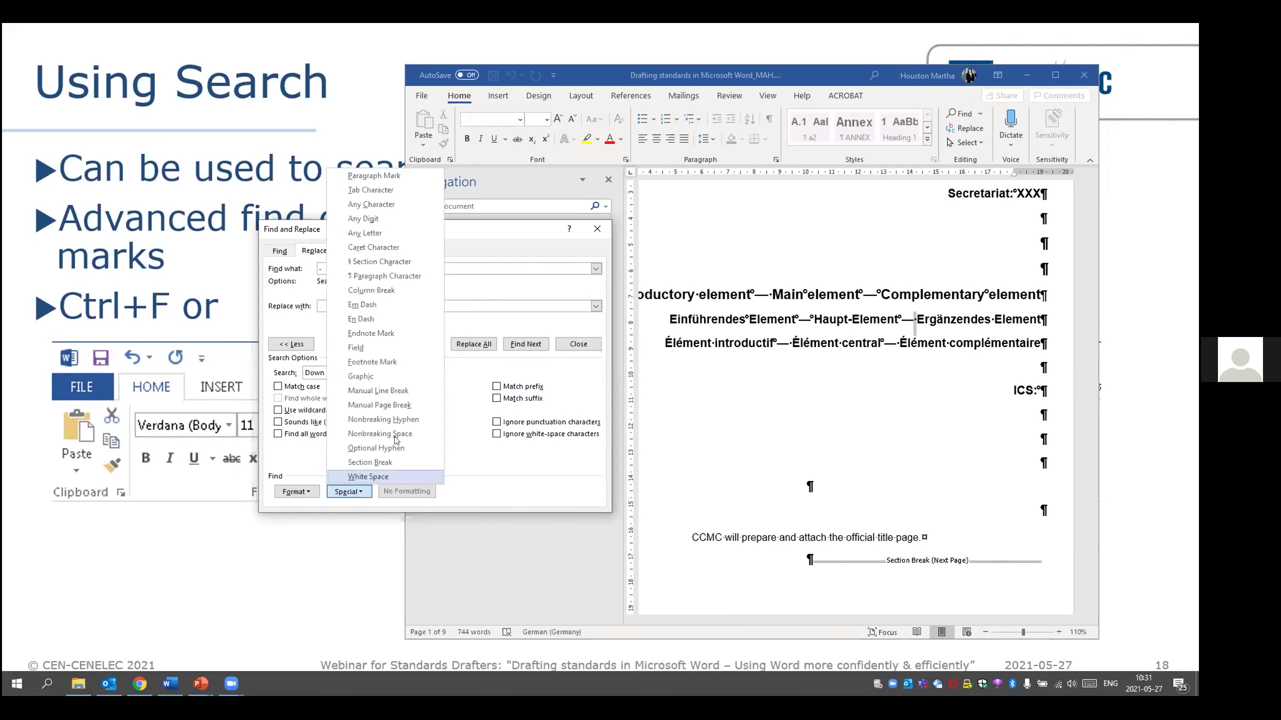
key(Return)
click(522, 345)
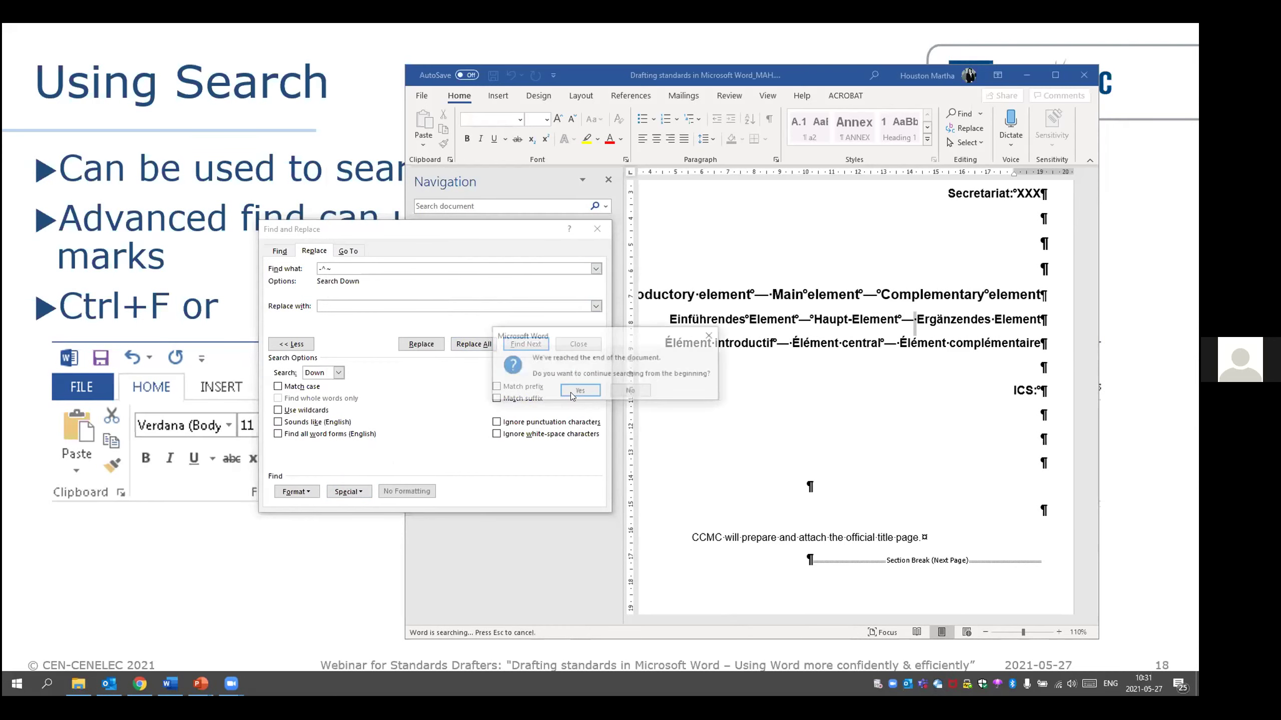
click(572, 393)
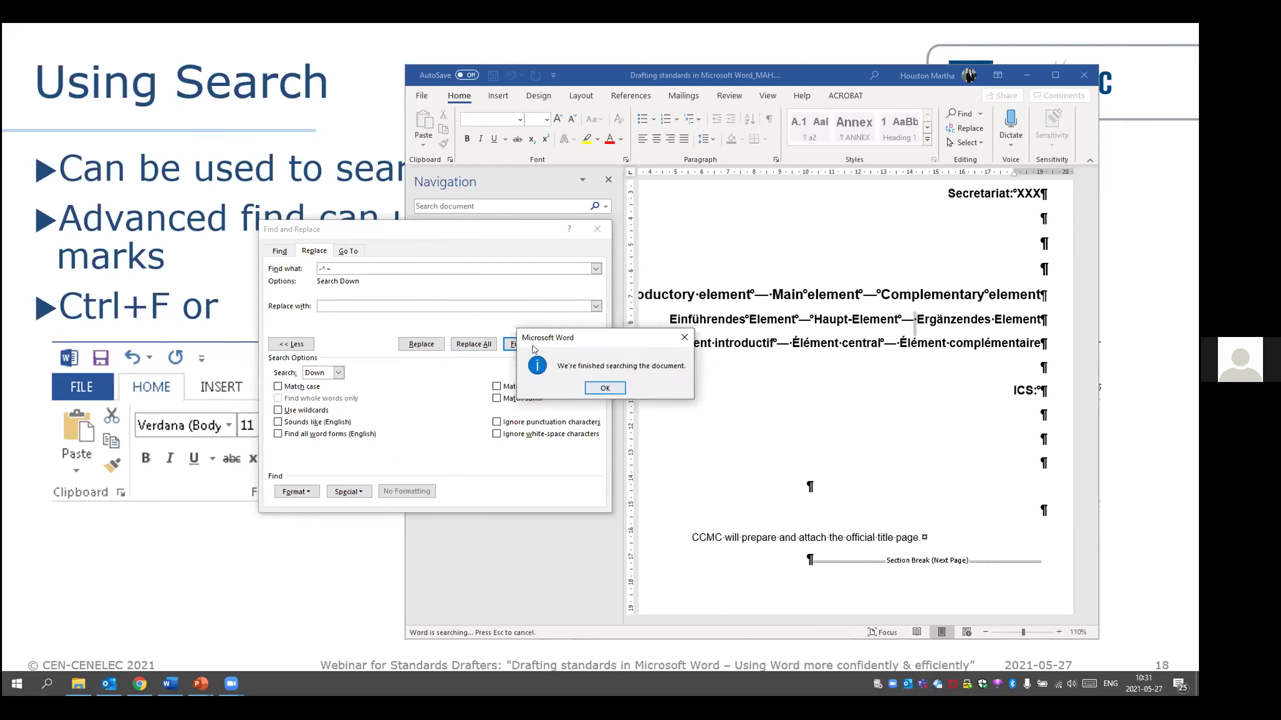
key(Return)
click(534, 349)
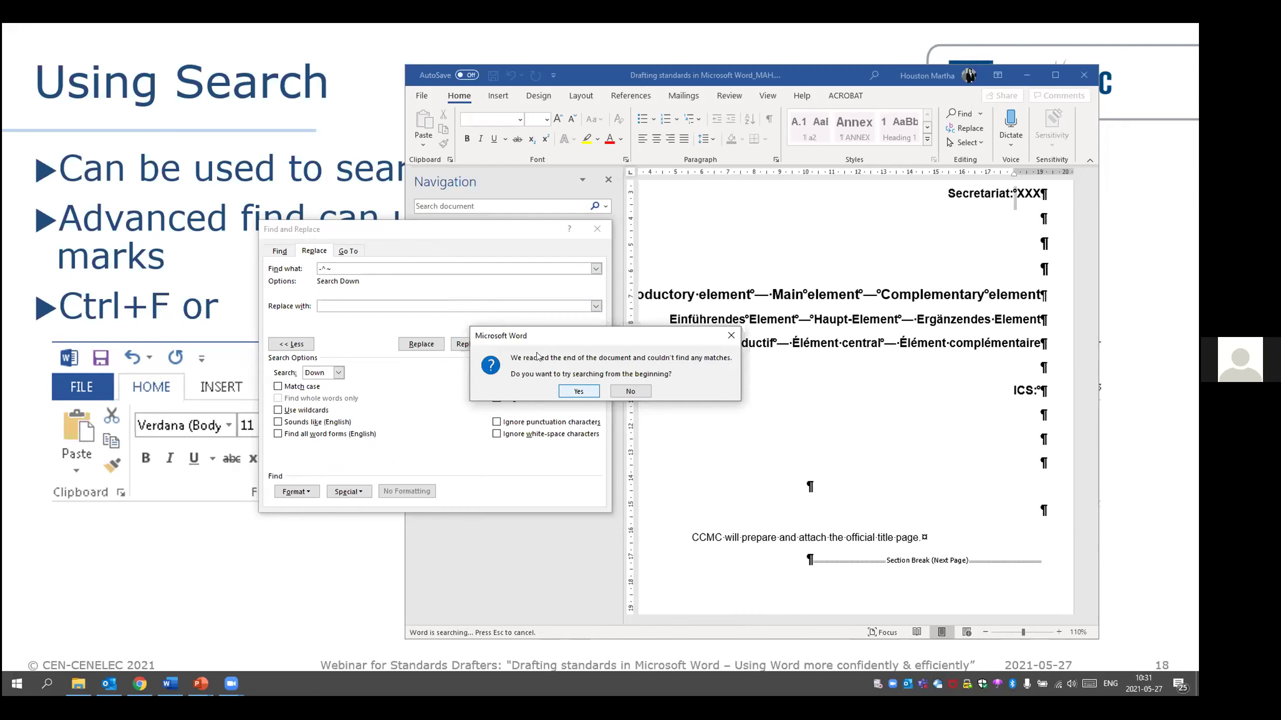
key(Return)
key(Return)
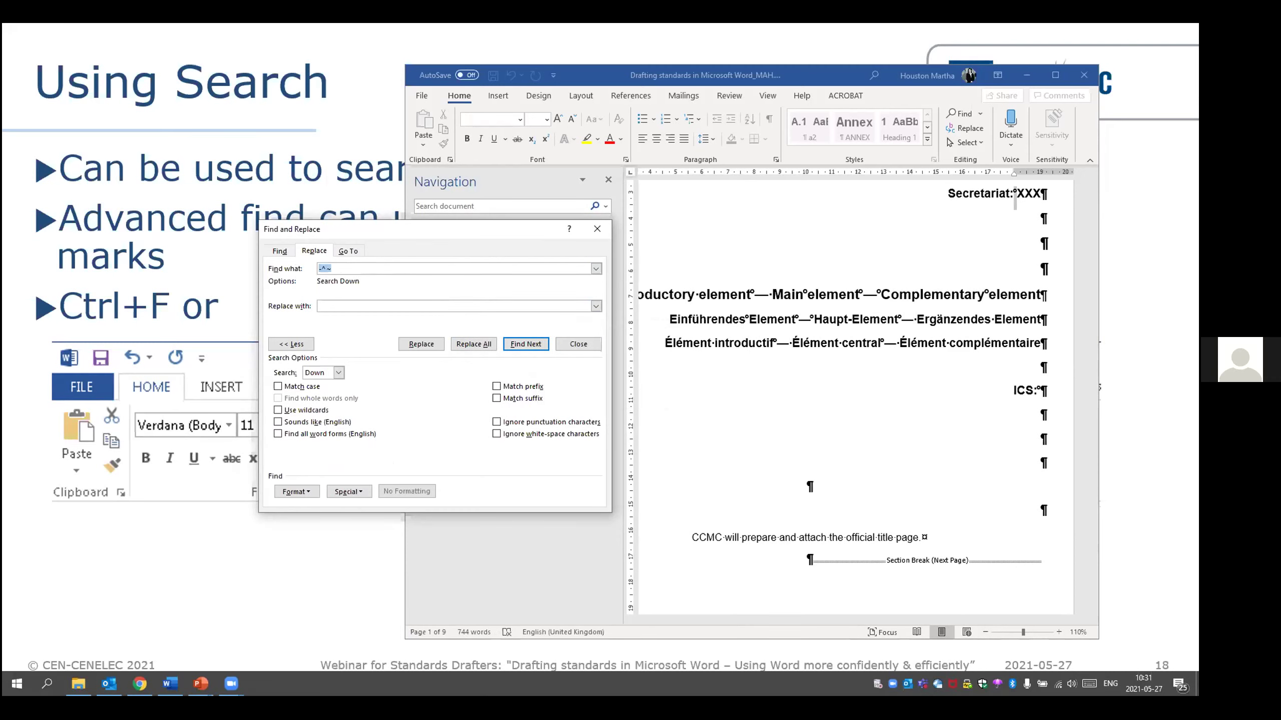
Set the search text to a plain hyphen (-) and the replacement to a nonbreaking hyphen (^~), and find the first occurrence
text(0)
key(BackSpace)
text(-)
click(343, 309)
click(346, 488)
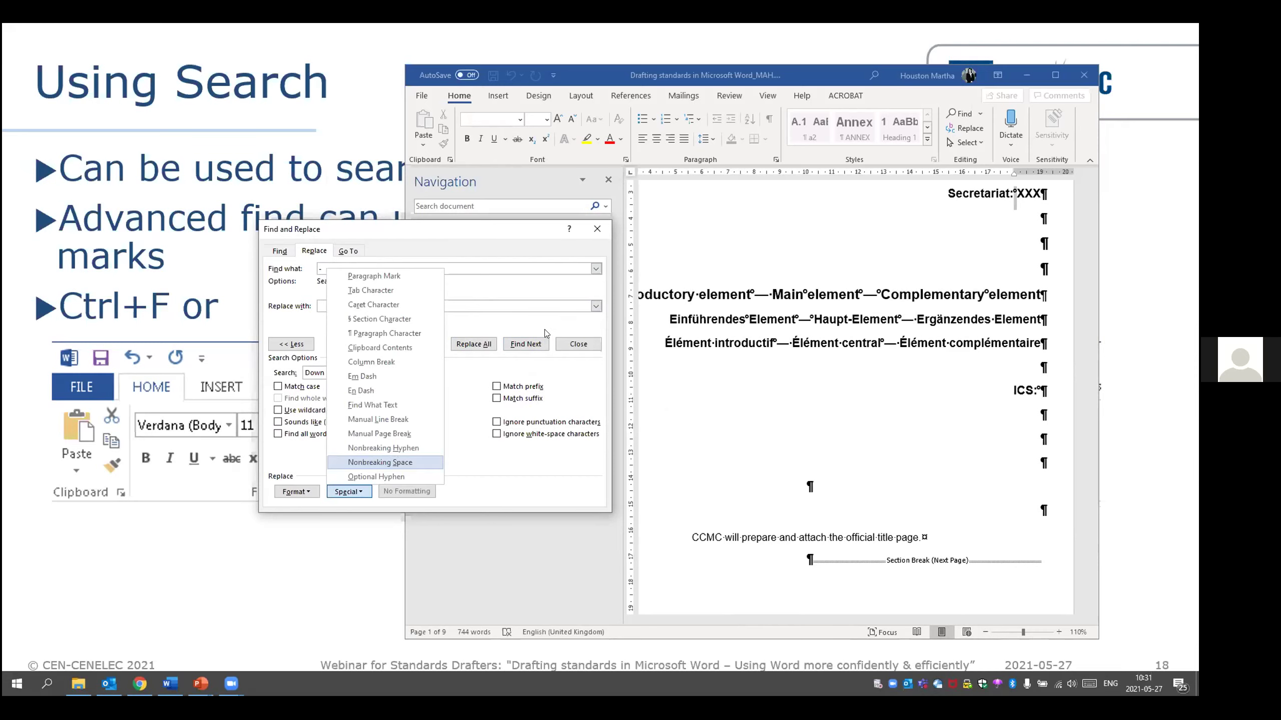
click(388, 456)
click(524, 345)
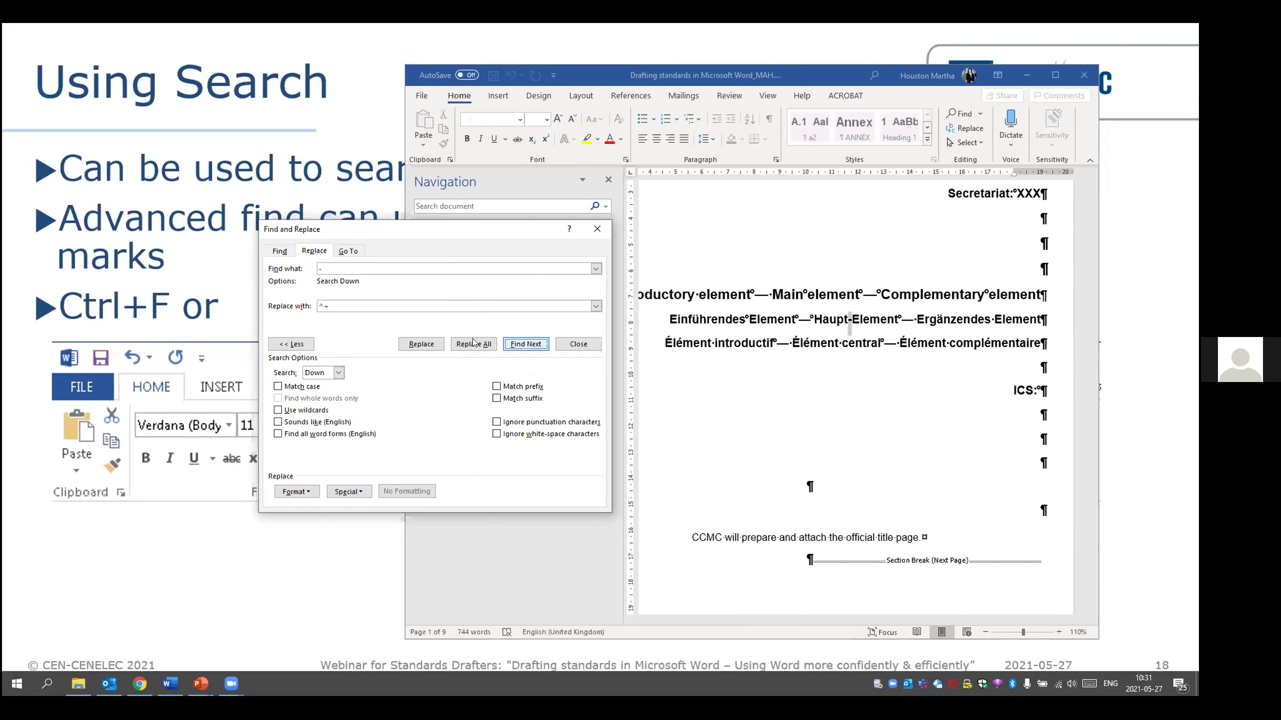
Replace hyphens with nonbreaking hyphens, first one by one and then all throughout the document, and close the Find and Replace dialog
click(422, 345)
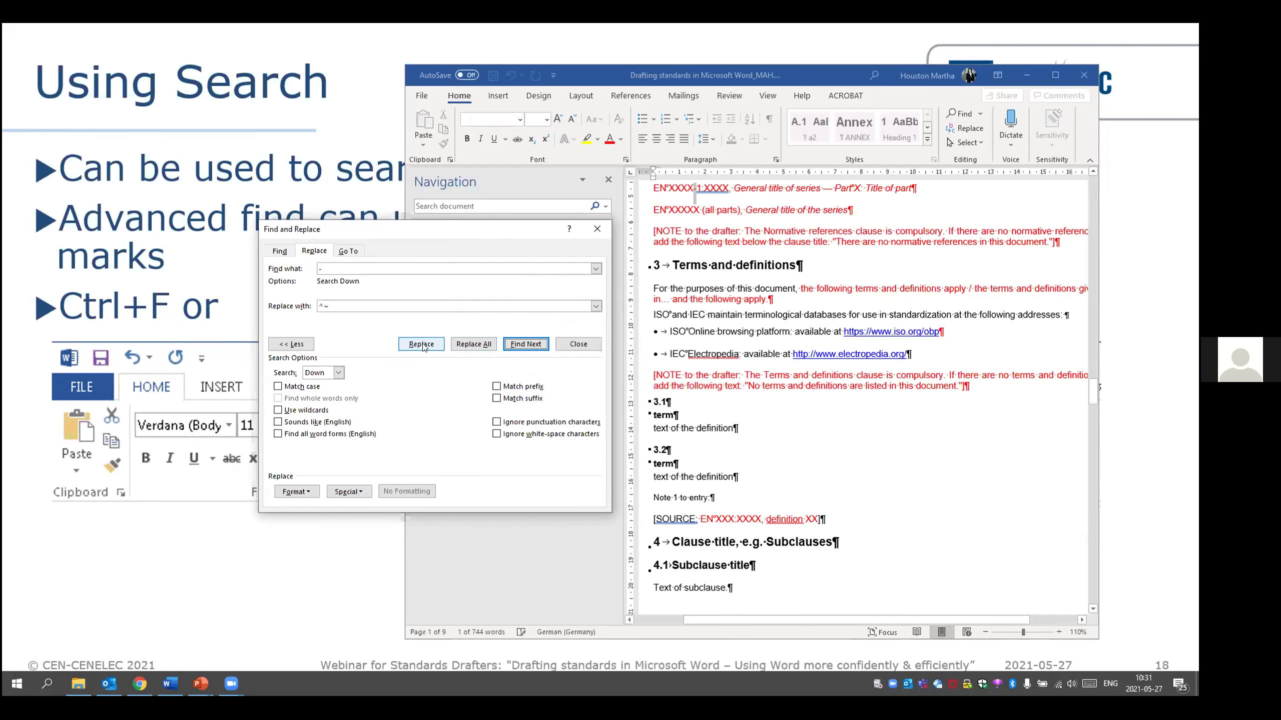
click(422, 345)
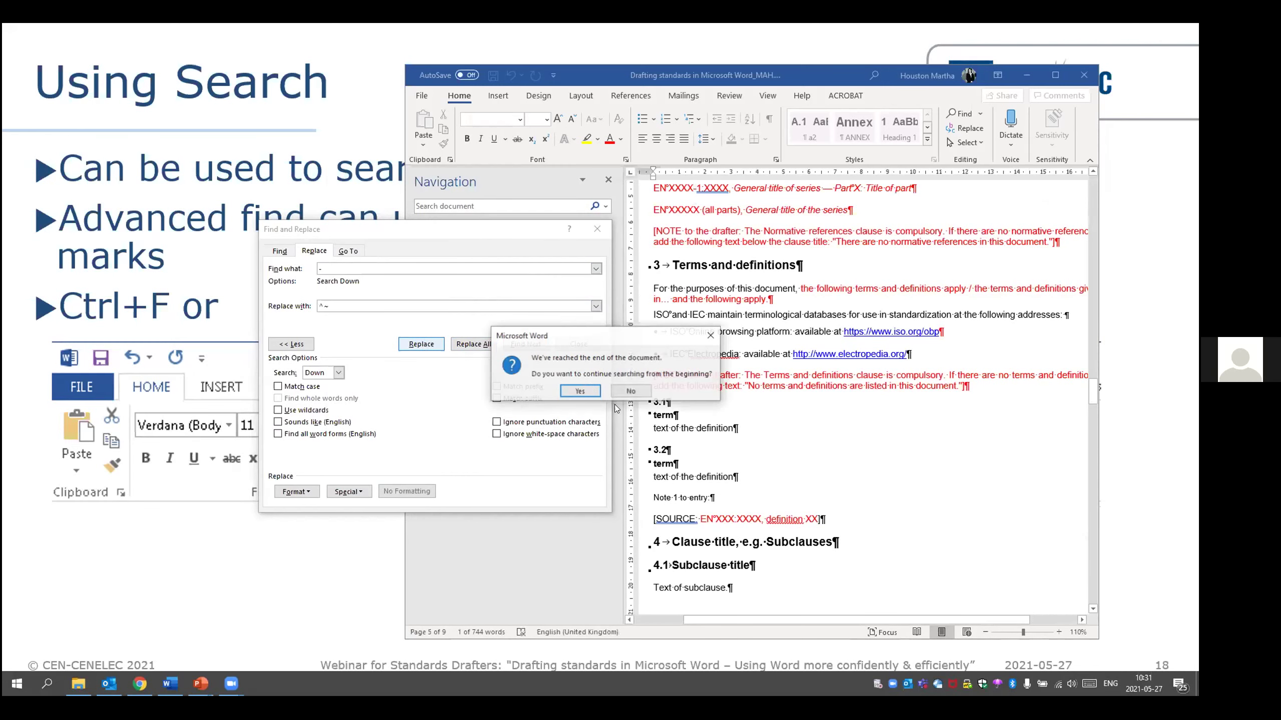
click(591, 393)
click(475, 345)
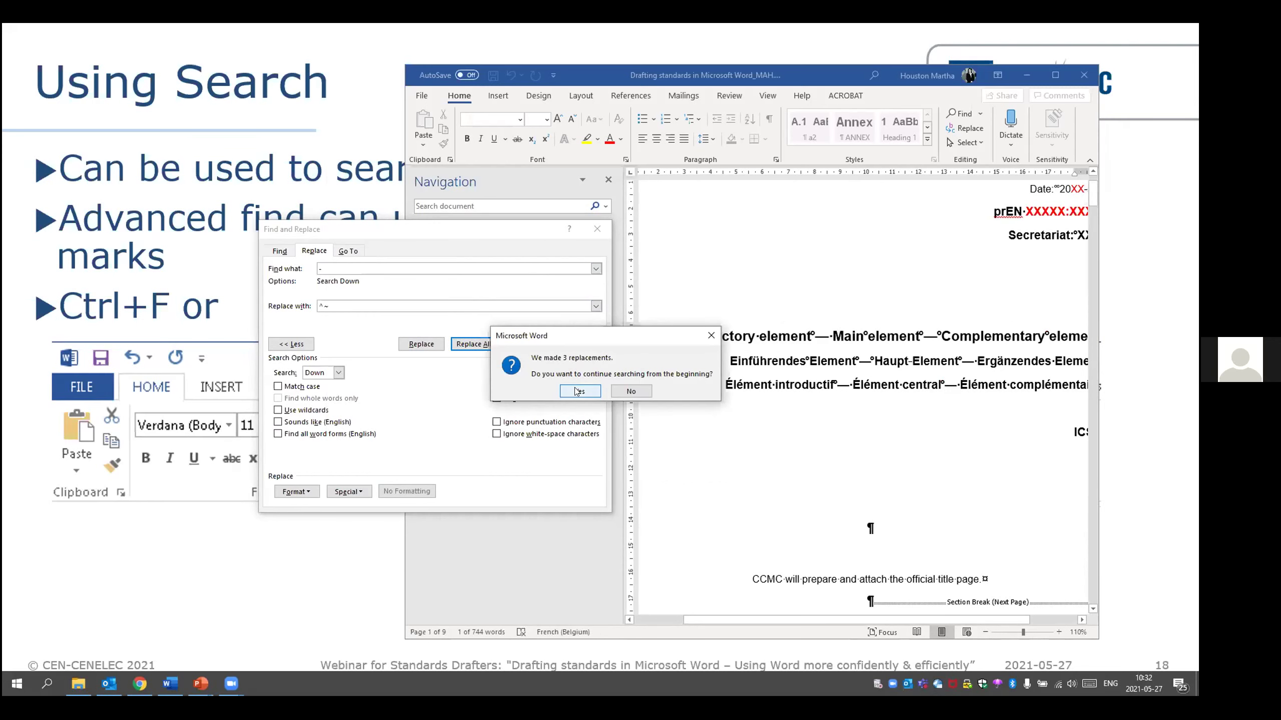
click(576, 390)
click(605, 389)
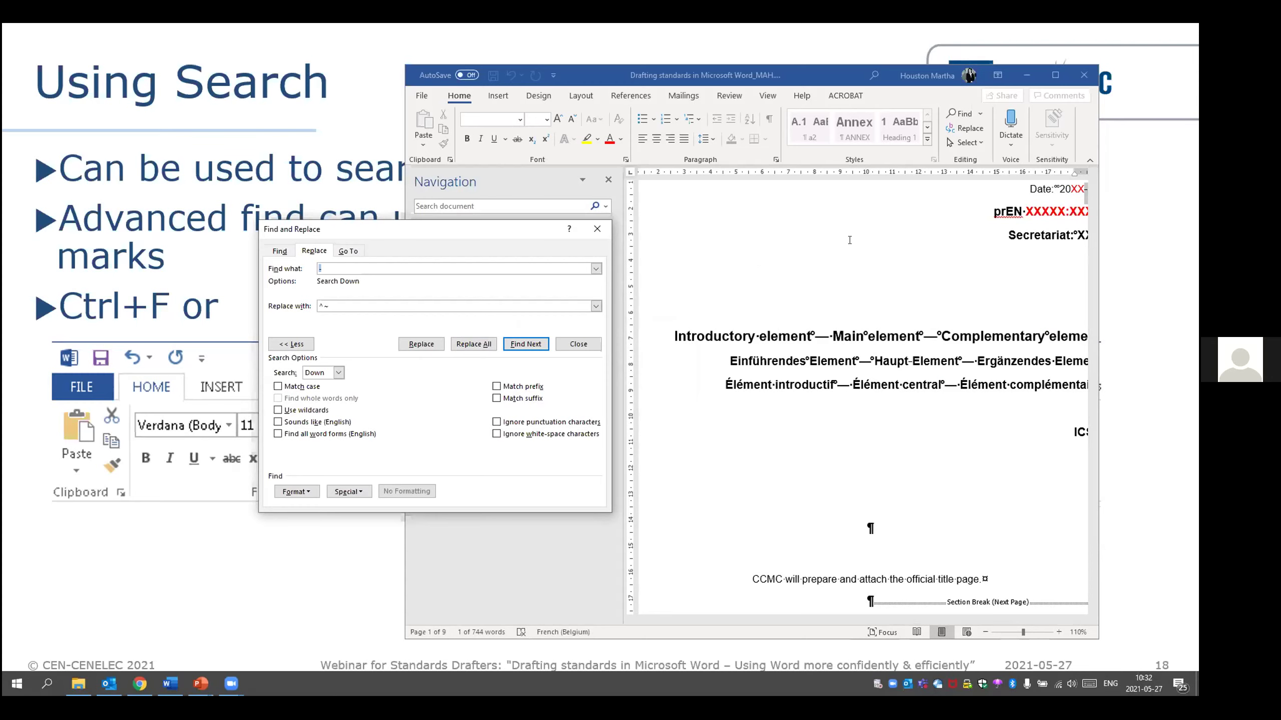
click(597, 229)
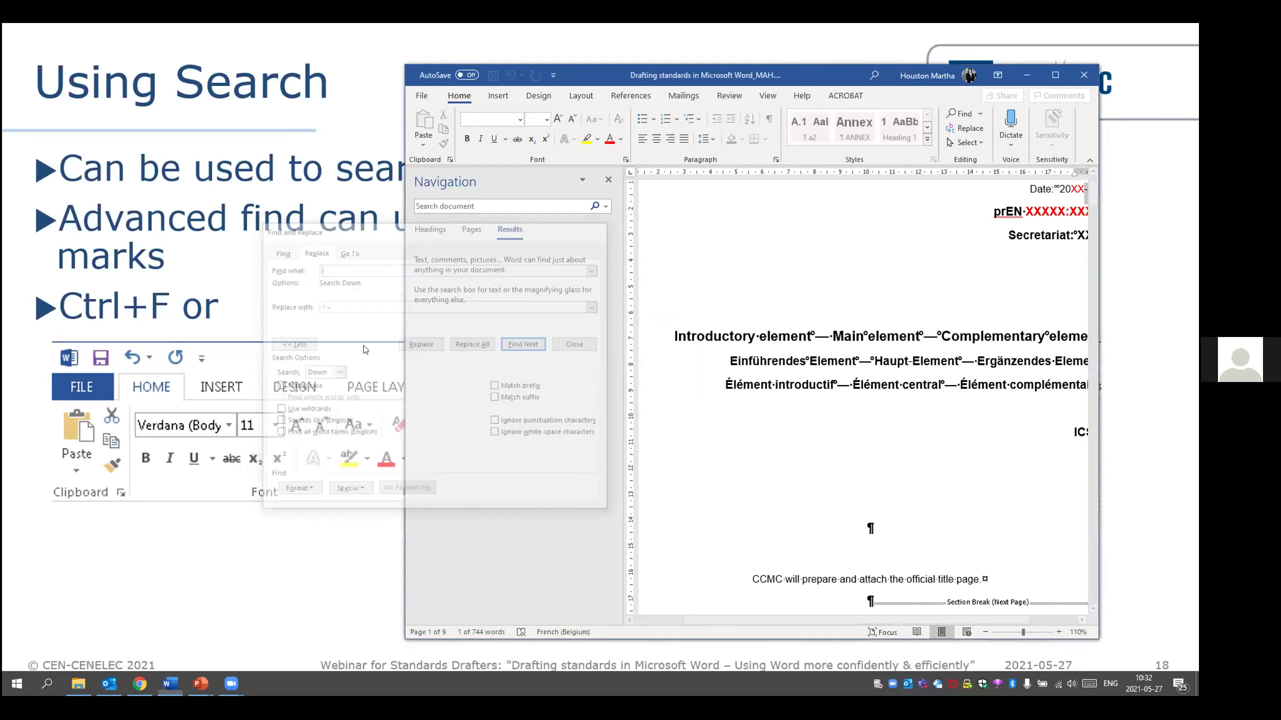
Switch back to the PowerPoint slide show, review the Using Search and Search and Replace slides, and advance to the Superscript/subscript slide
click(363, 569)
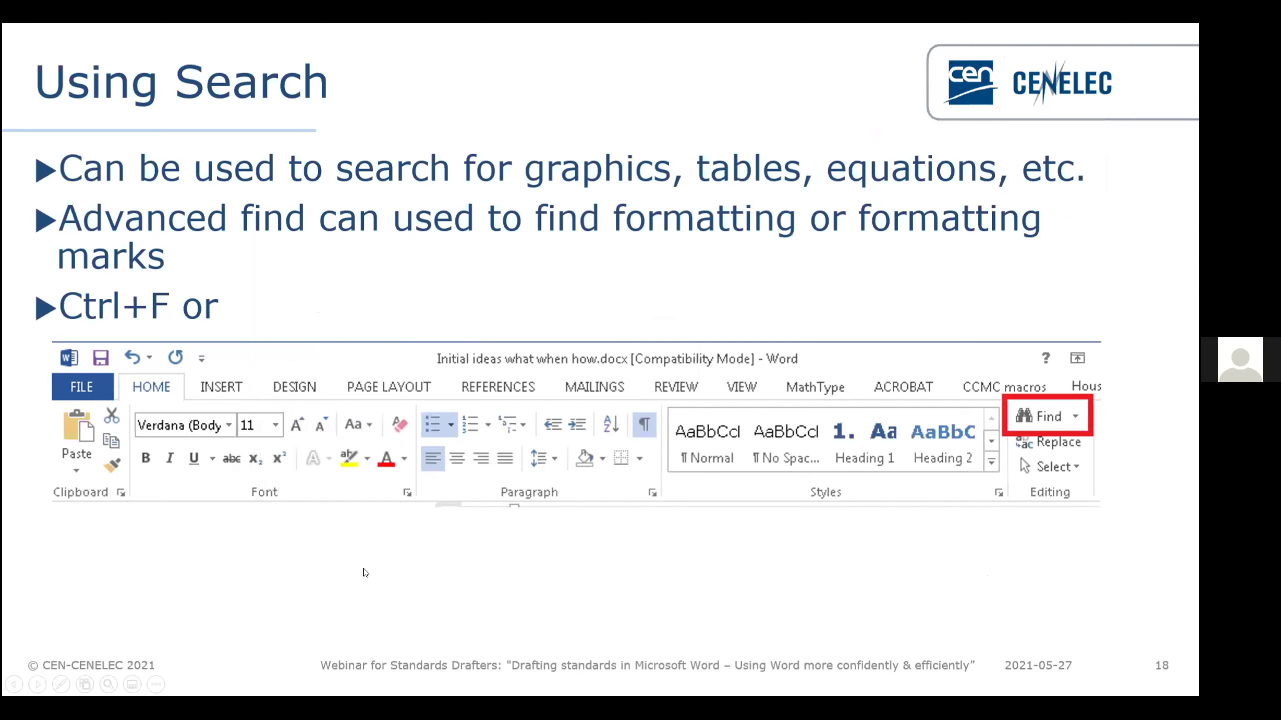
click(363, 569)
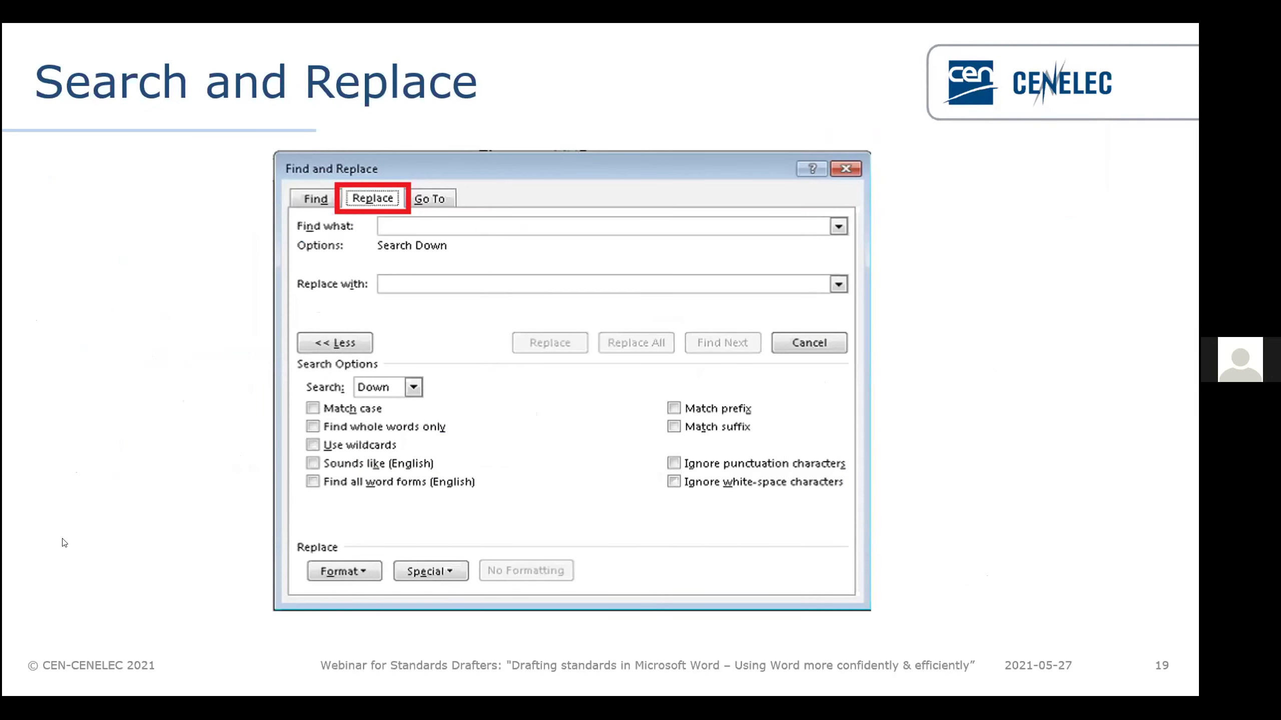
key(Left)
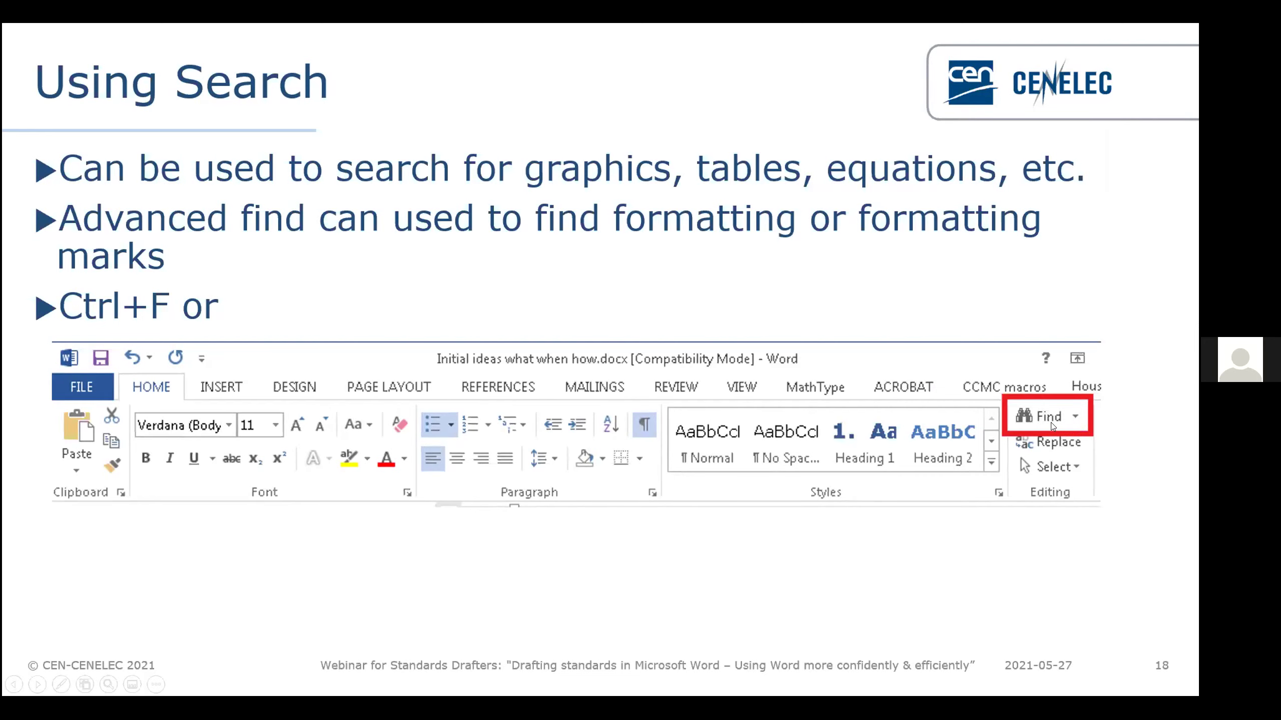
key(Right)
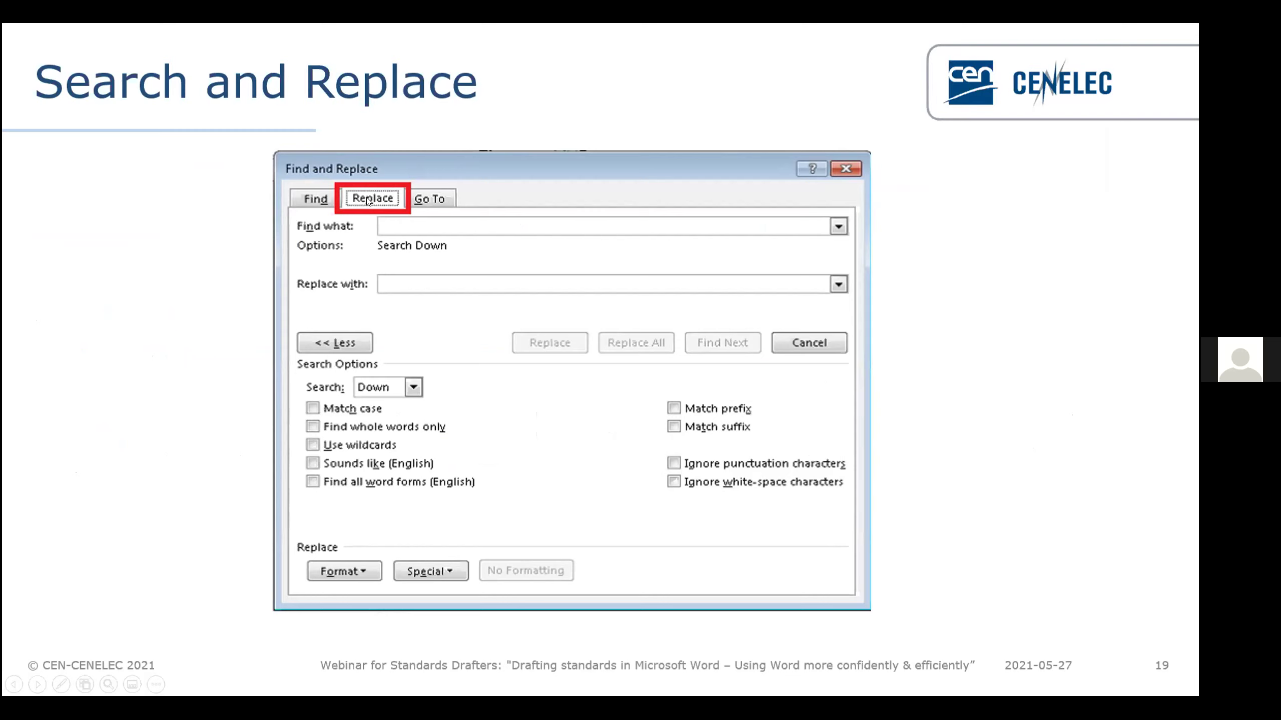
key(Right)
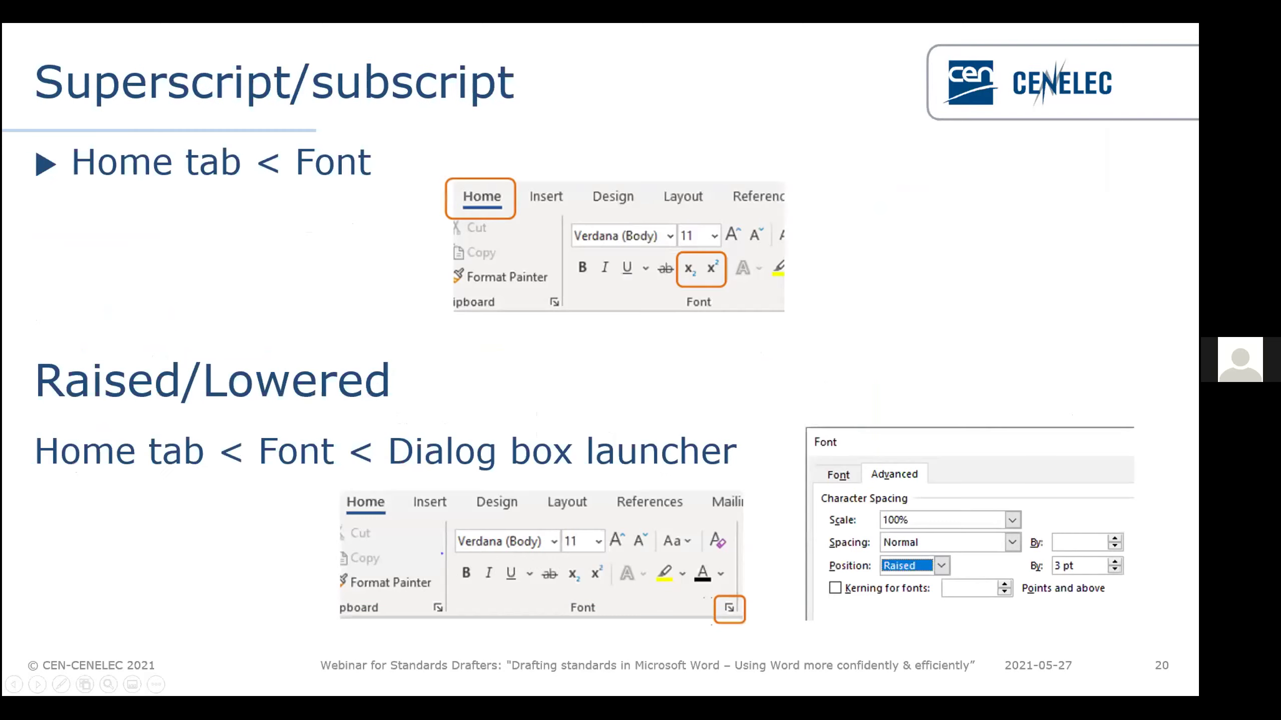
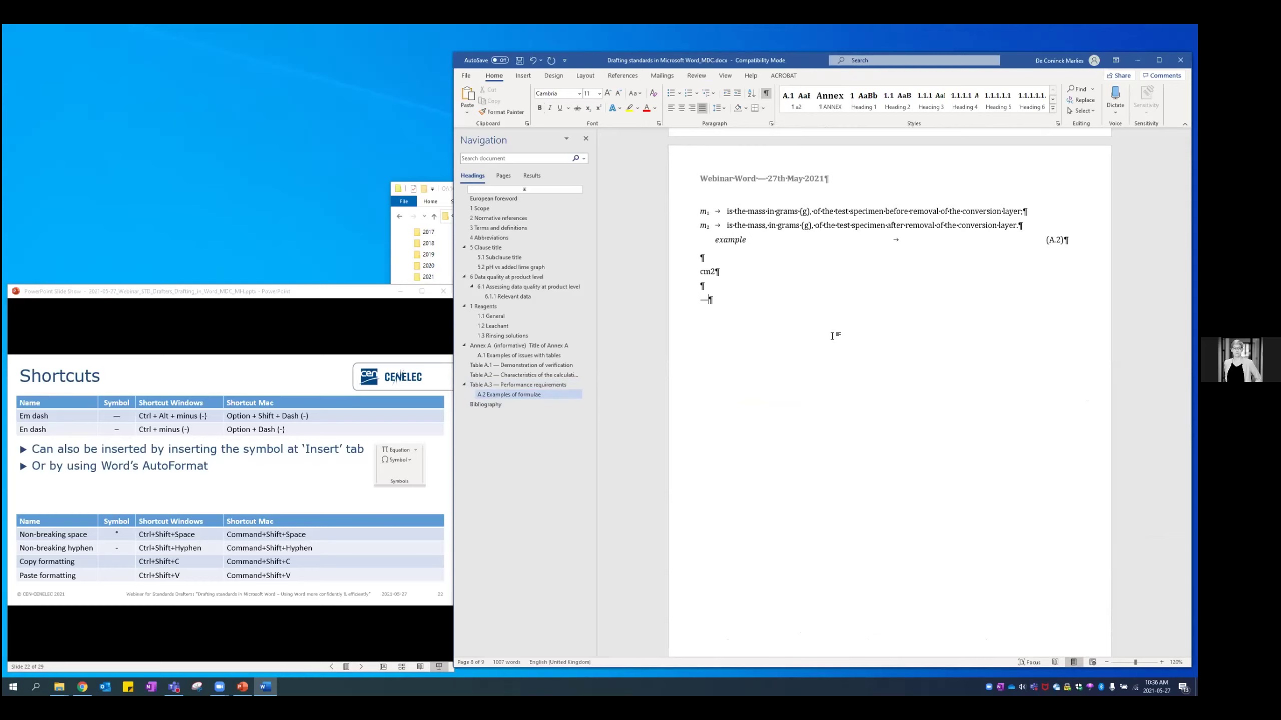
Insert an en dash on its own line below the em dash
key(Return)
key(ctrl+minus)
key(Return)
Write two instances of "word" joined by an AutoFormat em dash, and insert a nonbreaking space before the dash
text(word)
text(--)
text(word)
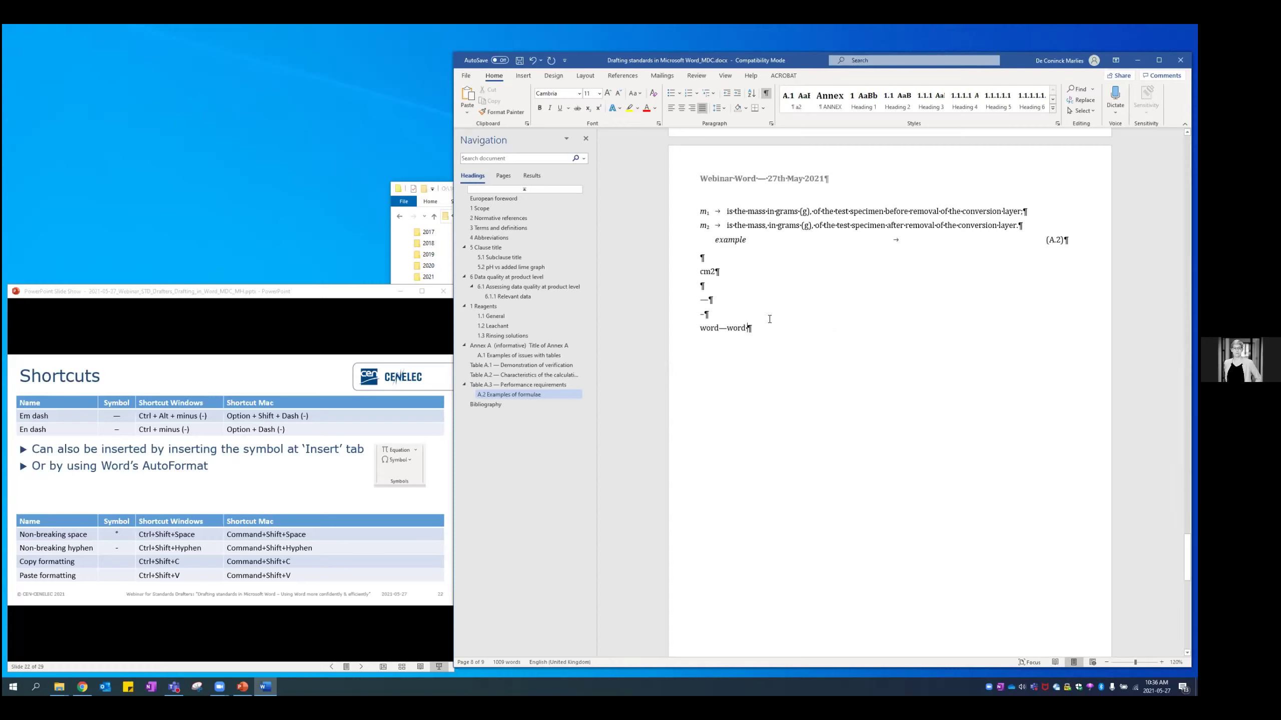
click(721, 328)
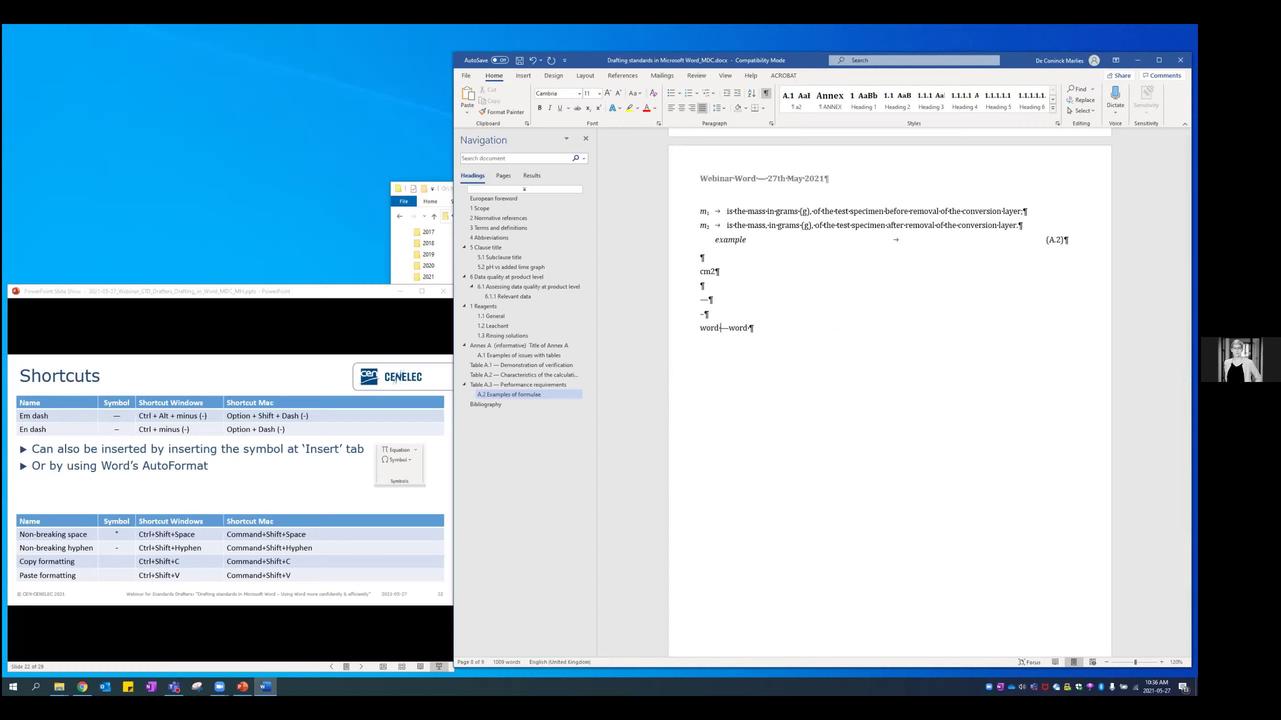
key(ctrl+shift+space)
Write "word – word" with an en dash on the following line and start a new paragraph below it
text(word)
key(ctrl+minus)
text(word)
key(Return)
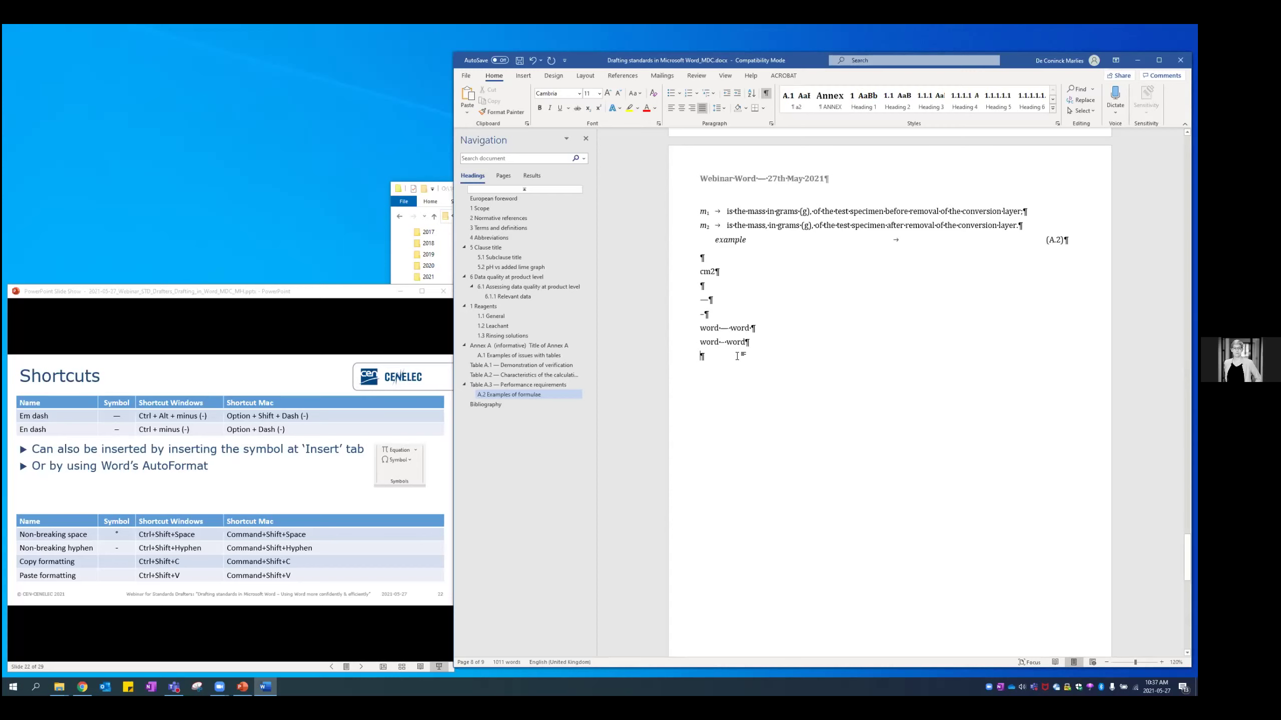
Display the symbols available for insertion and close the list without inserting one
click(522, 75)
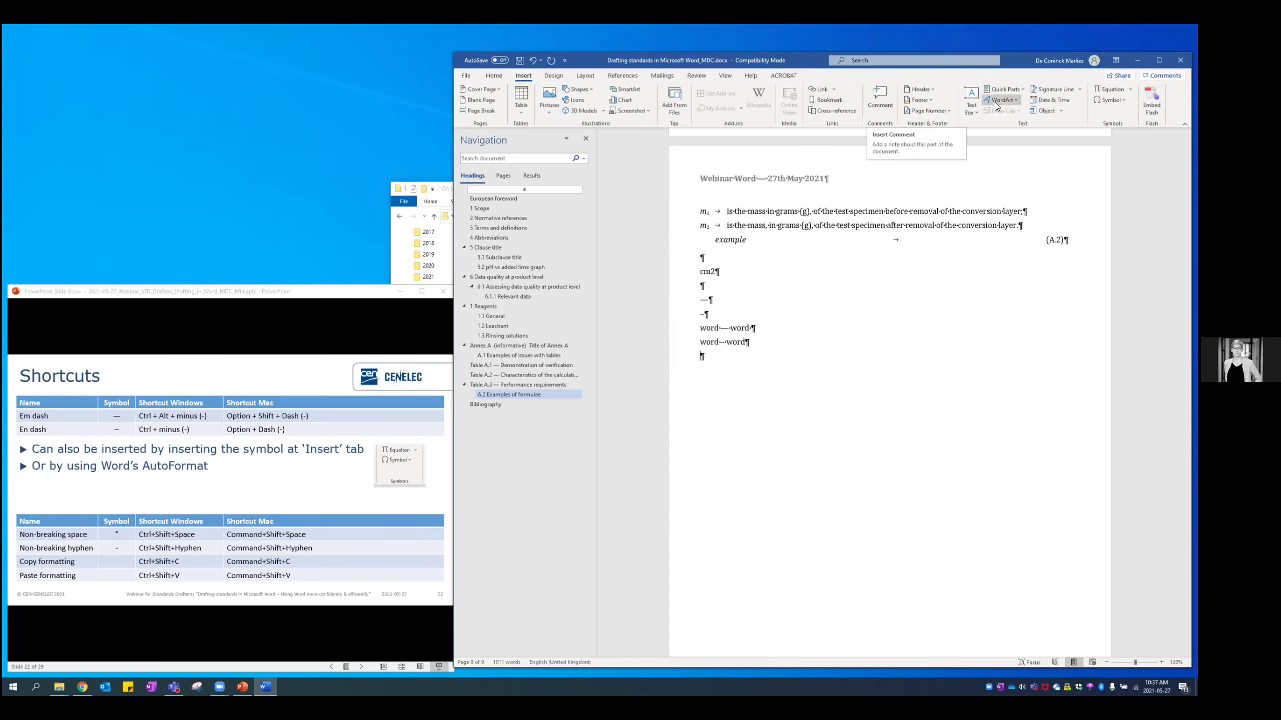
click(1110, 99)
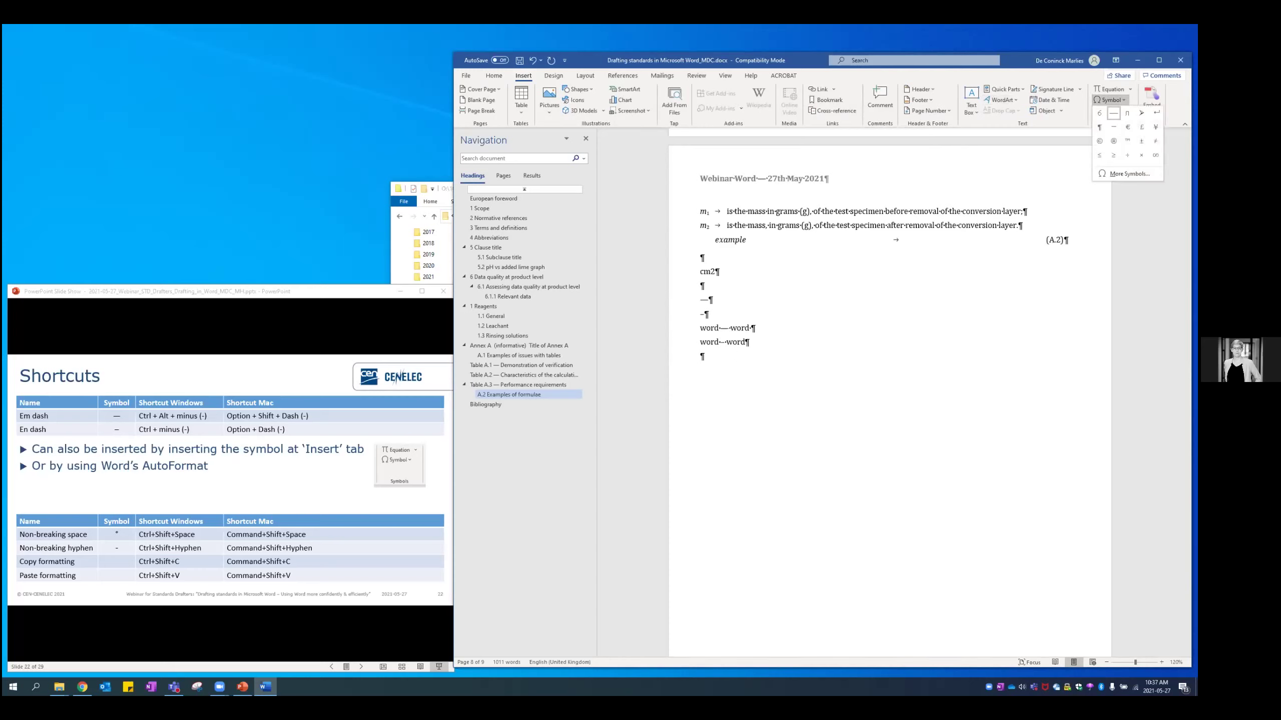
click(750, 378)
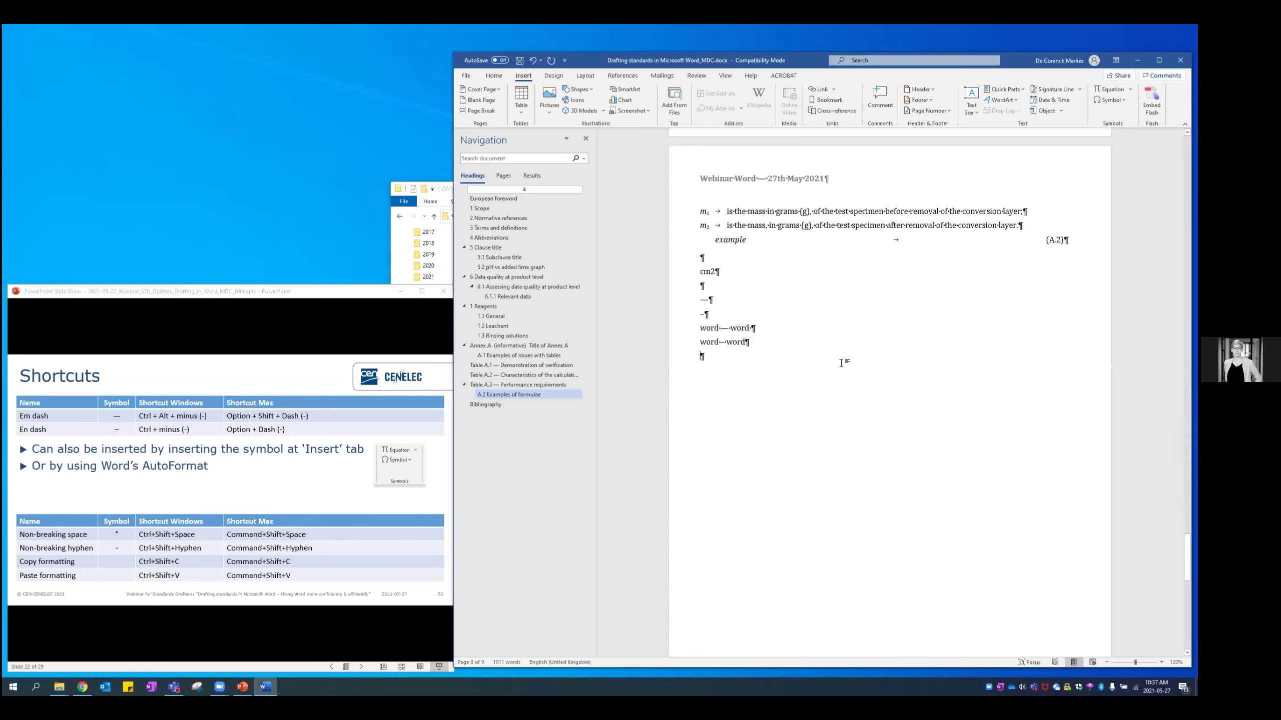
Examine the spacing inside the EN 15804:2012+A2:2019 reference in the first paragraph of 6.1.1 Relevant data
scroll(840, 363, up, 10)
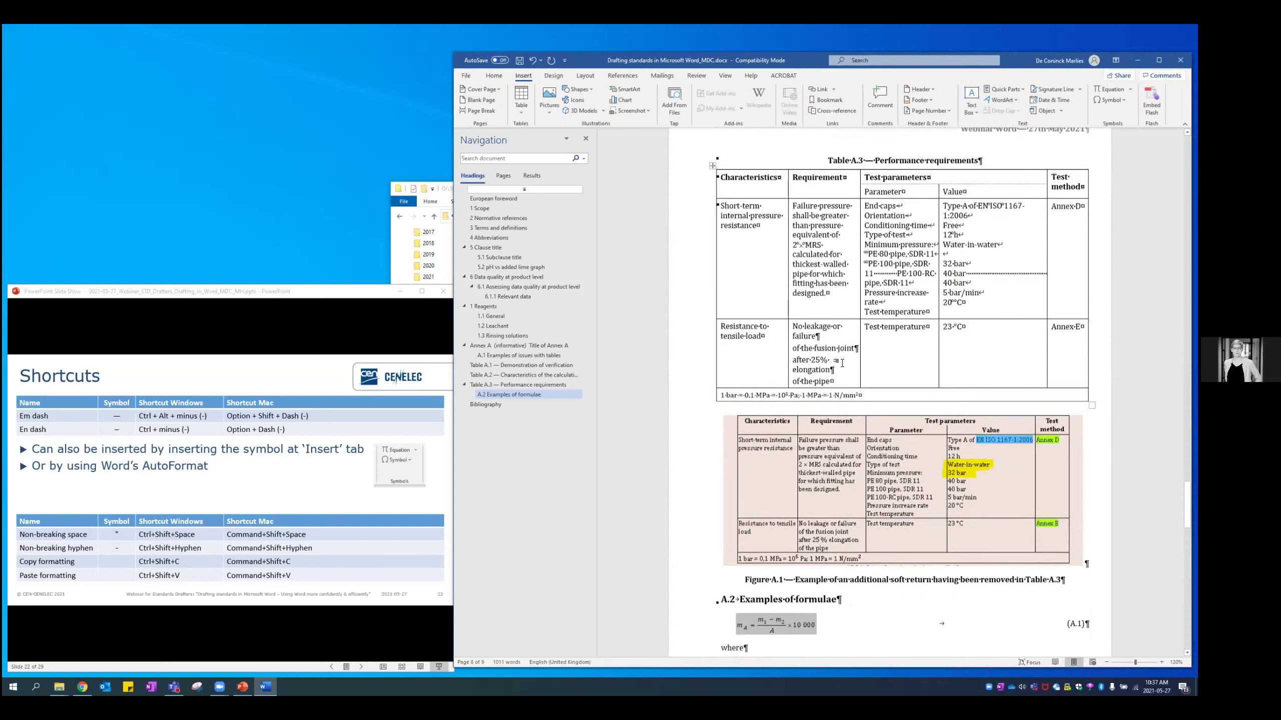
scroll(841, 363, up, 9)
scroll(841, 363, up, 10)
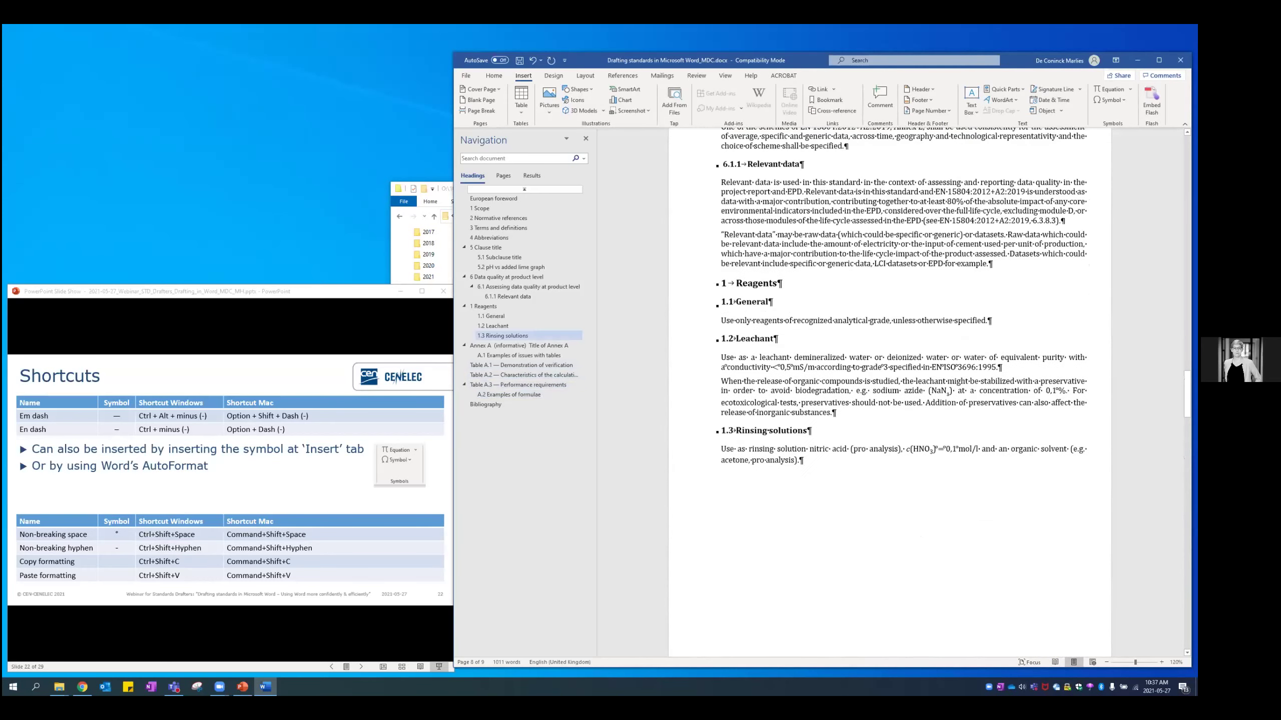
scroll(841, 363, up, 3)
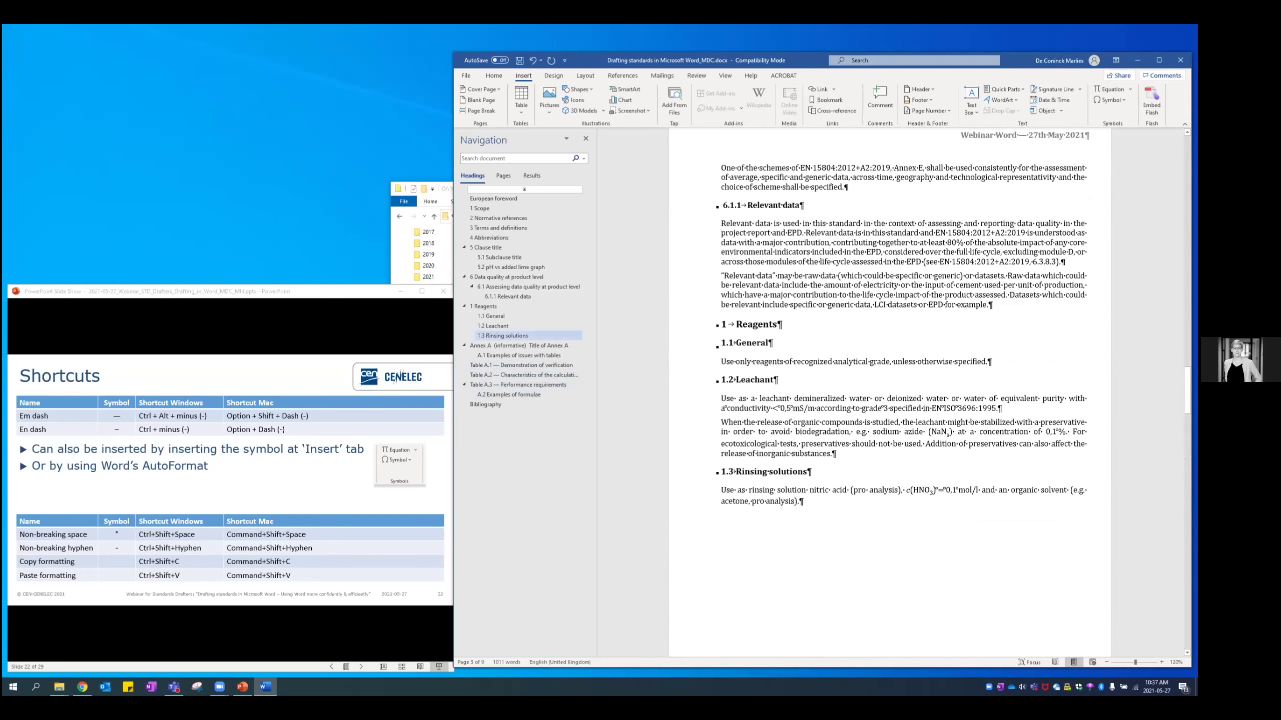
scroll(890, 392, up, 4)
scroll(890, 392, down, 4)
click(950, 262)
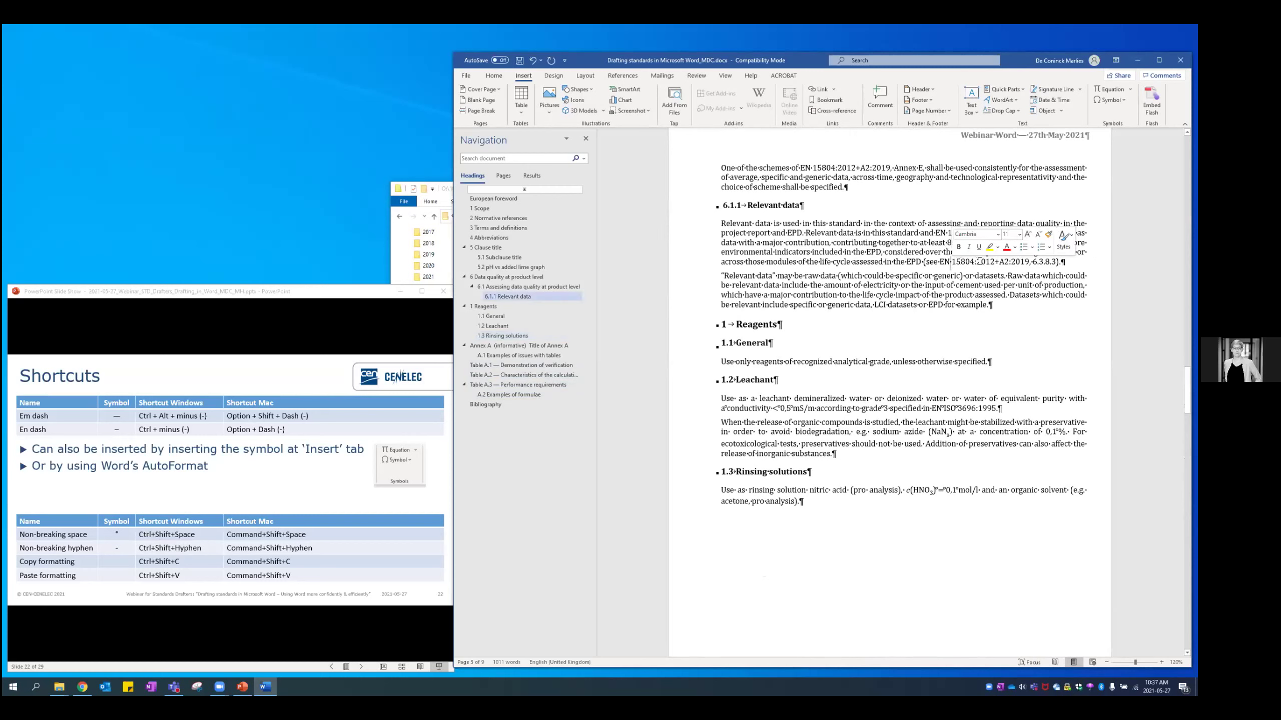
click(1045, 262)
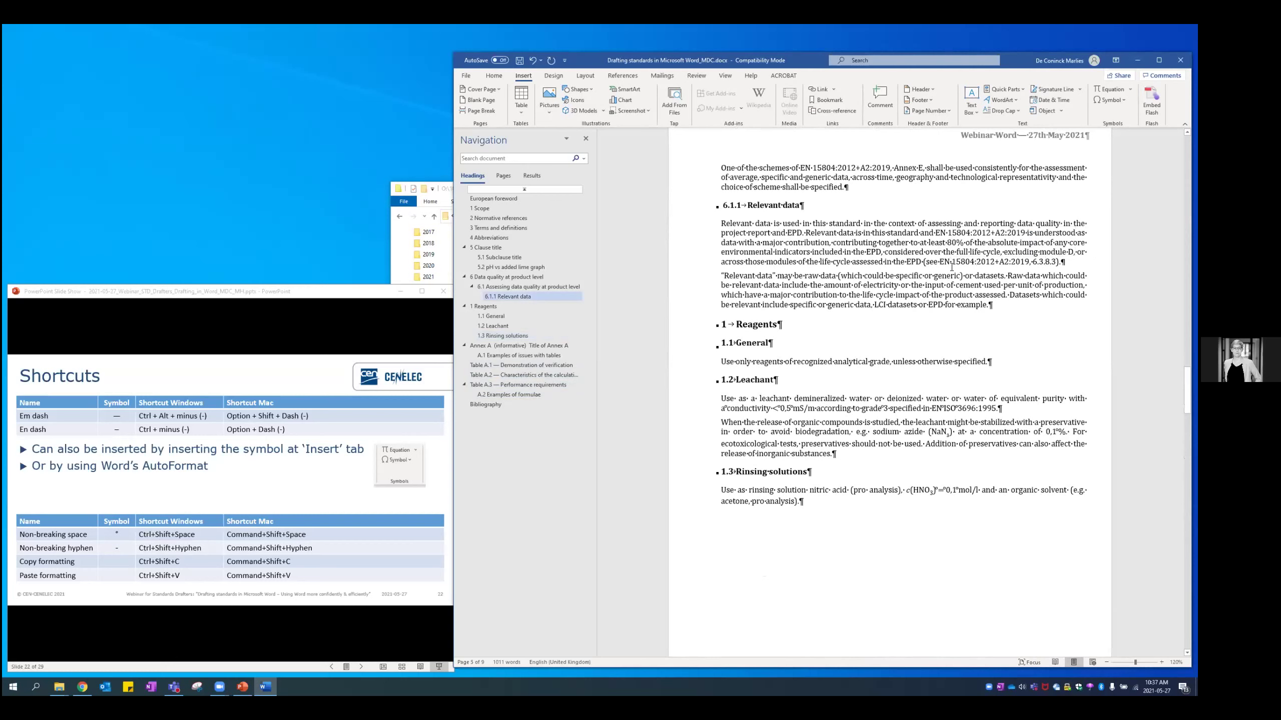
drag(939, 266, 972, 267)
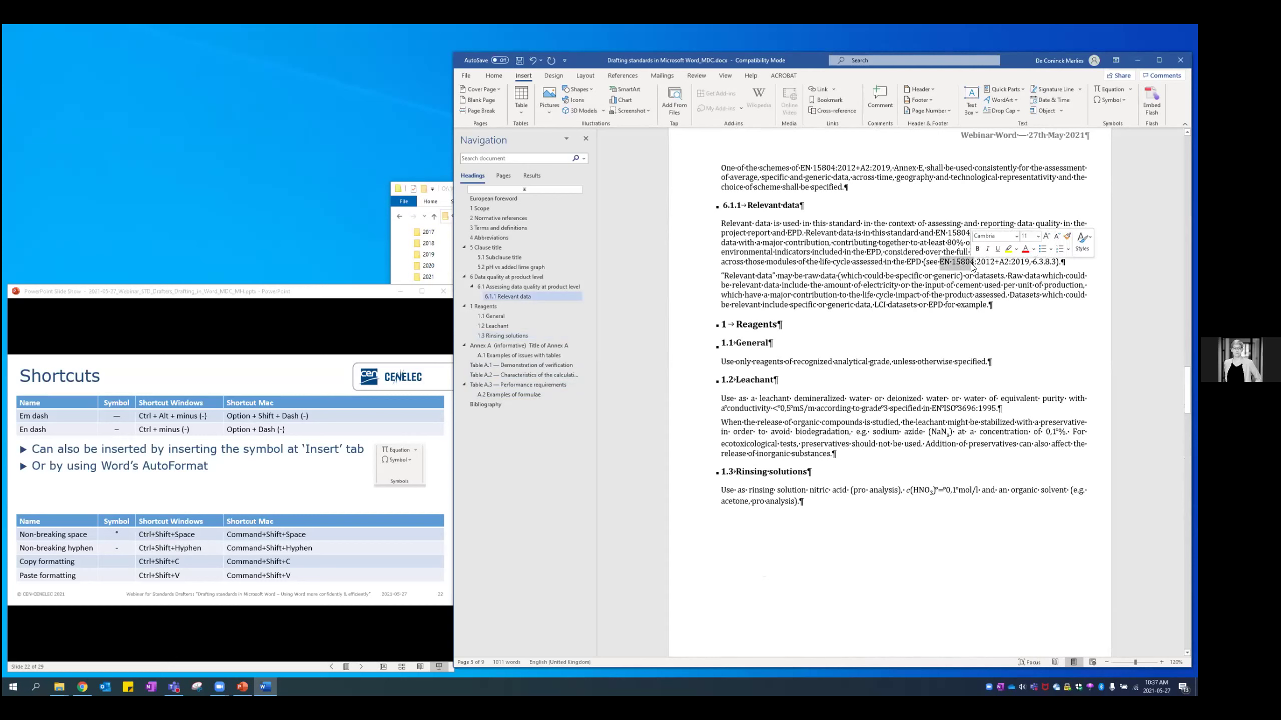
click(998, 262)
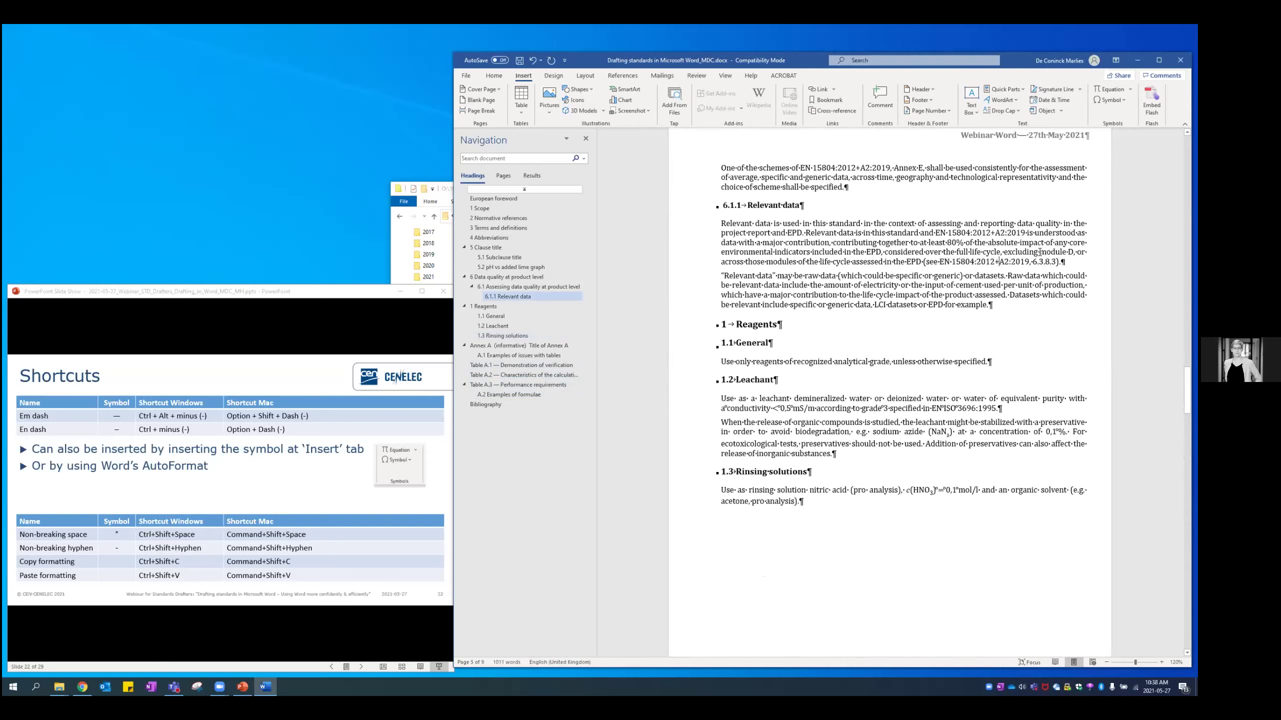
Add filler "s" letters before "excluding" in 6.1.1 and replace the space in "module D" with a nonbreaking space
drag(1040, 251, 1077, 252)
click(1005, 247)
text(sssss)
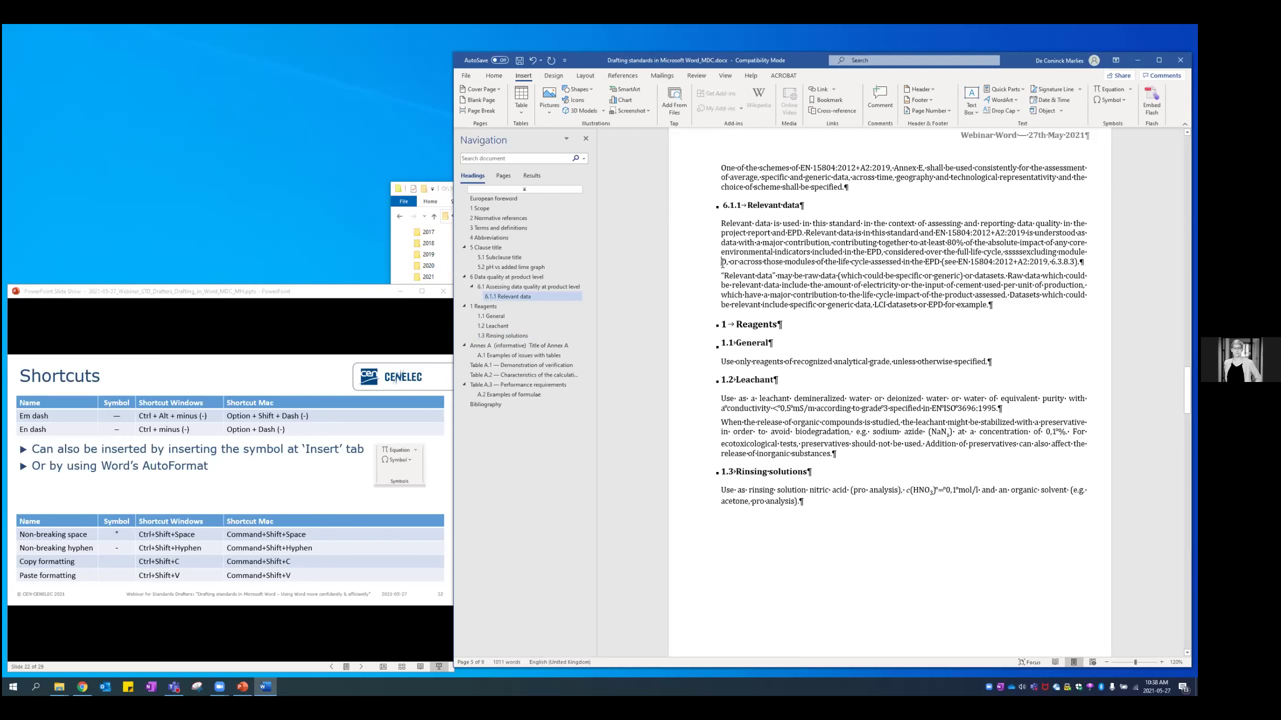
key(BackSpace)
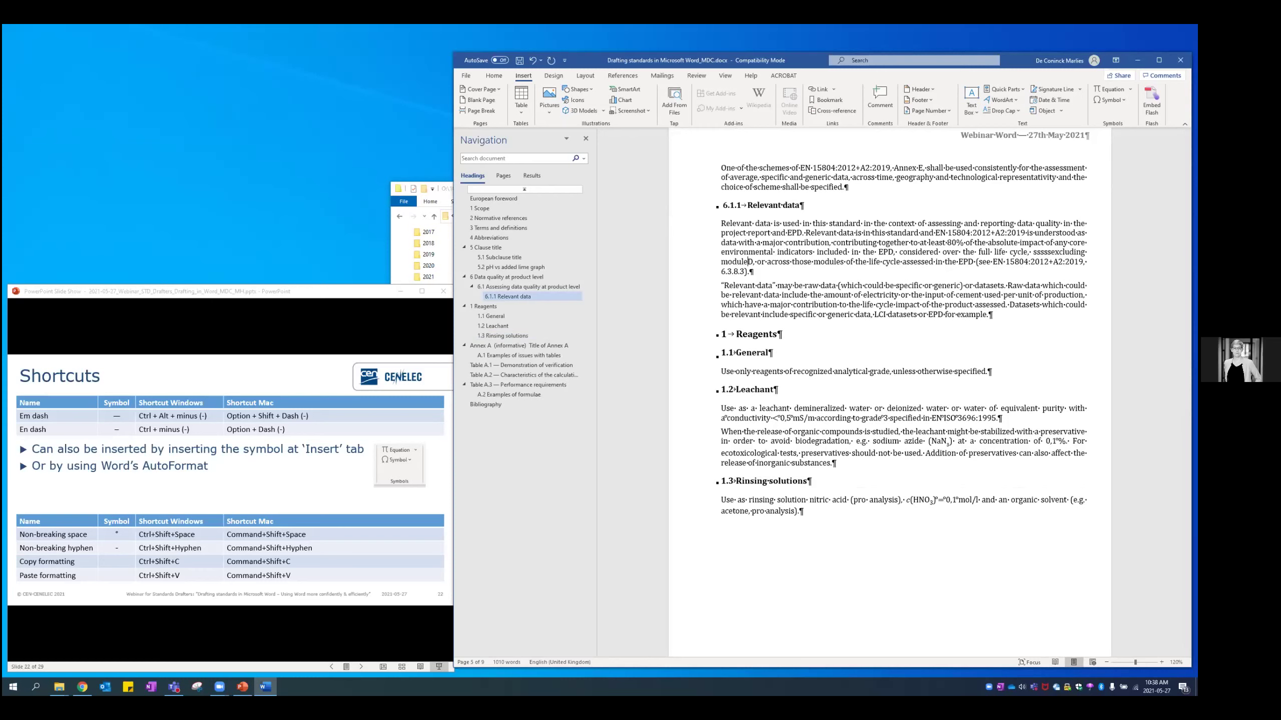
key(ctrl+shift+space)
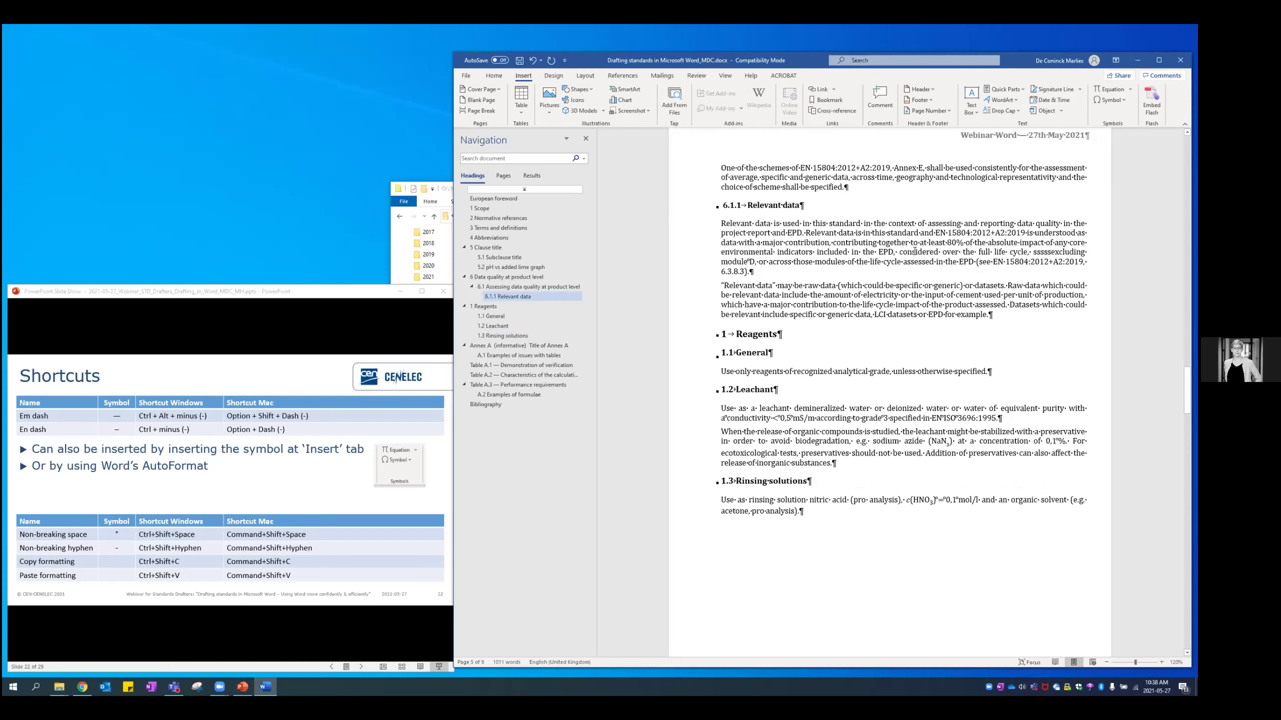
Replace the hyphen in the final "x-axis" of clause 5.2 with a nonbreaking hyphen
scroll(914, 251, up, 10)
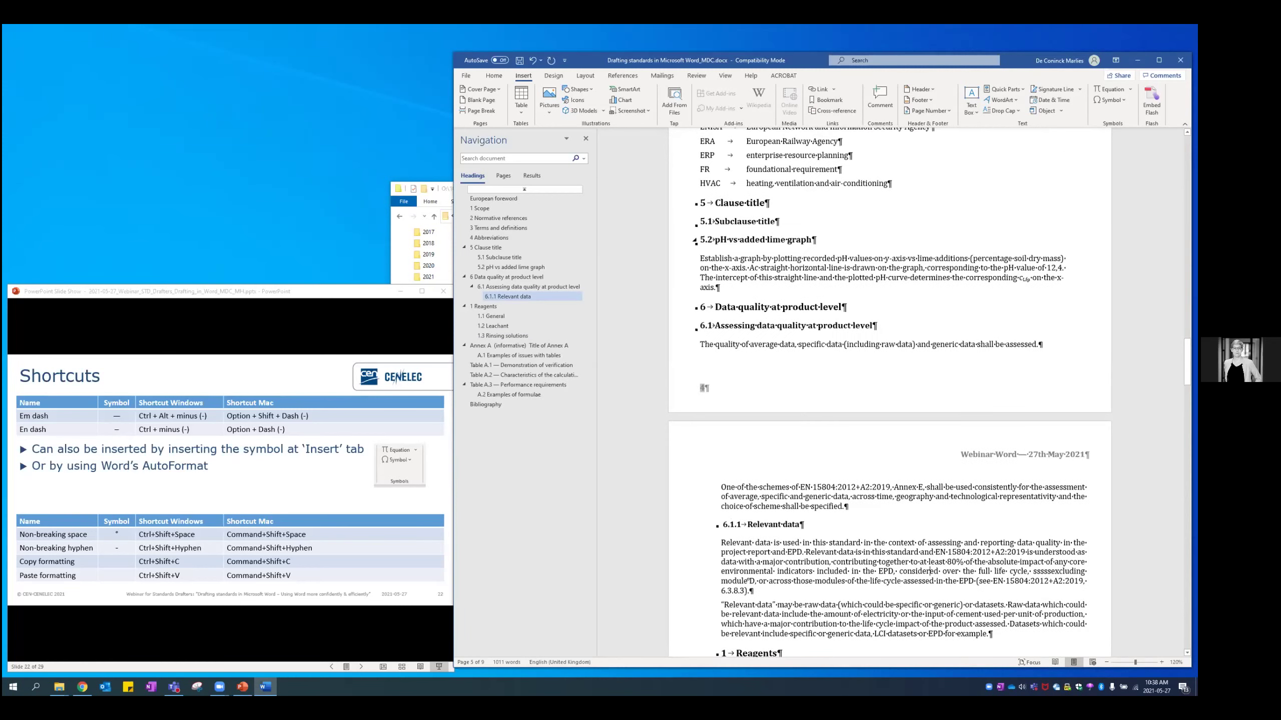
drag(1061, 280, 852, 294)
drag(736, 296, 742, 296)
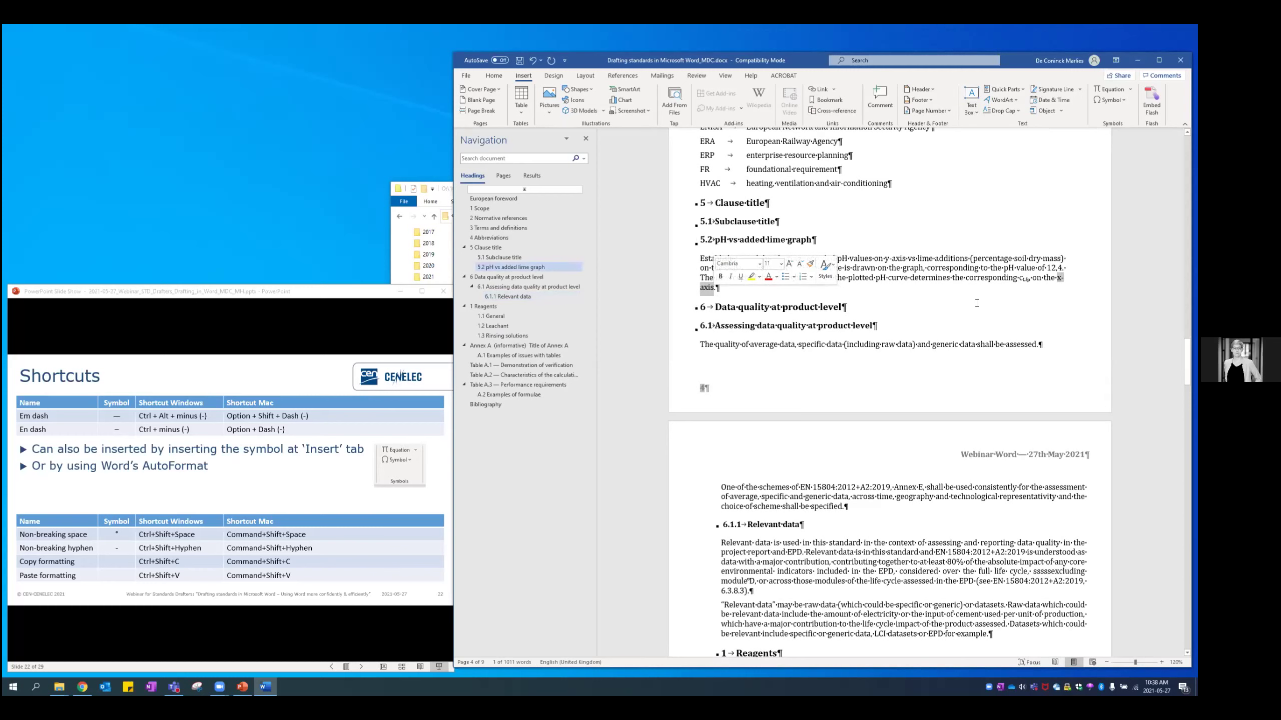
click(1067, 280)
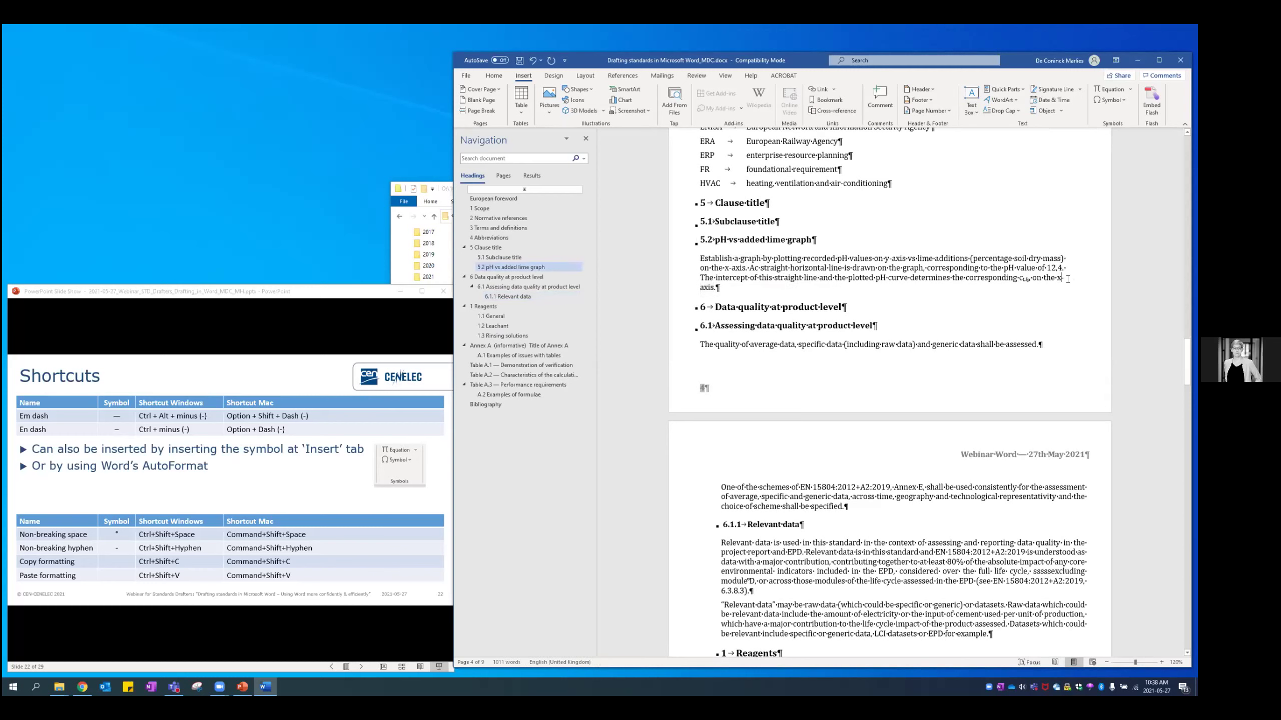
key(BackSpace)
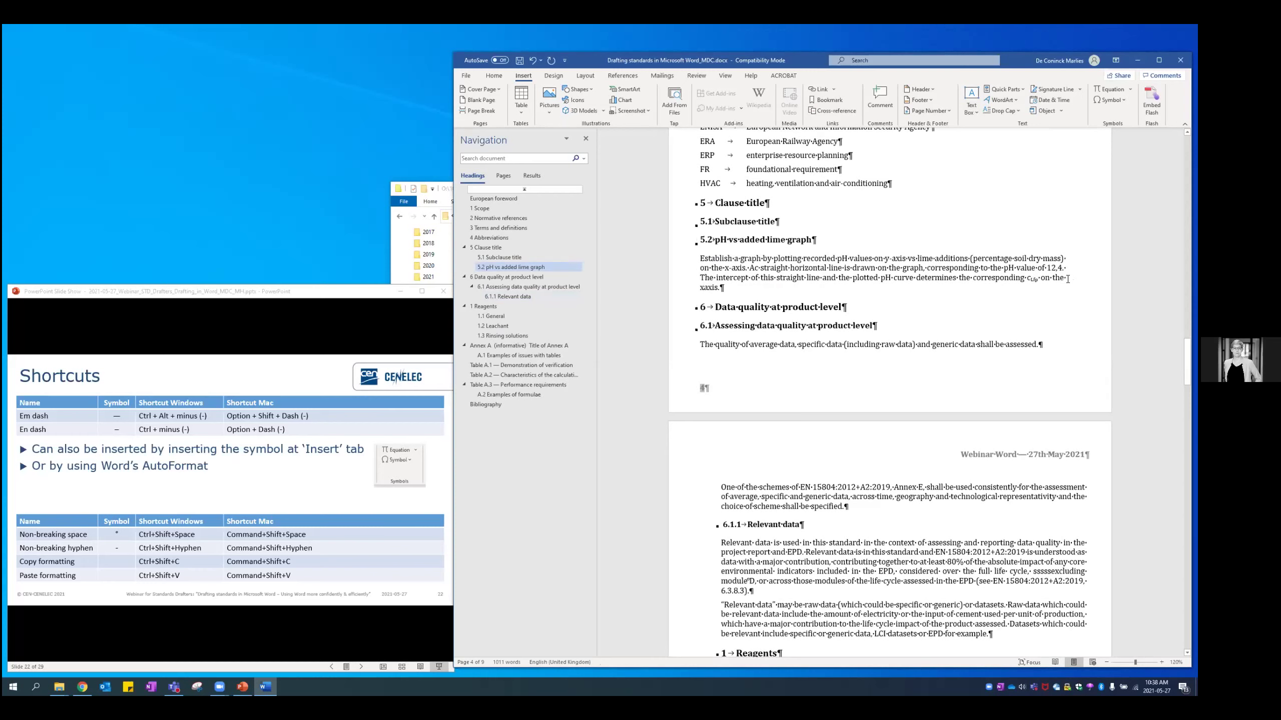
key(ctrl+shift+minus)
Switch to the PowerPoint slide show, advance to the Copy/paste formatting slide, and return to the Word document
scroll(799, 248, down, 2)
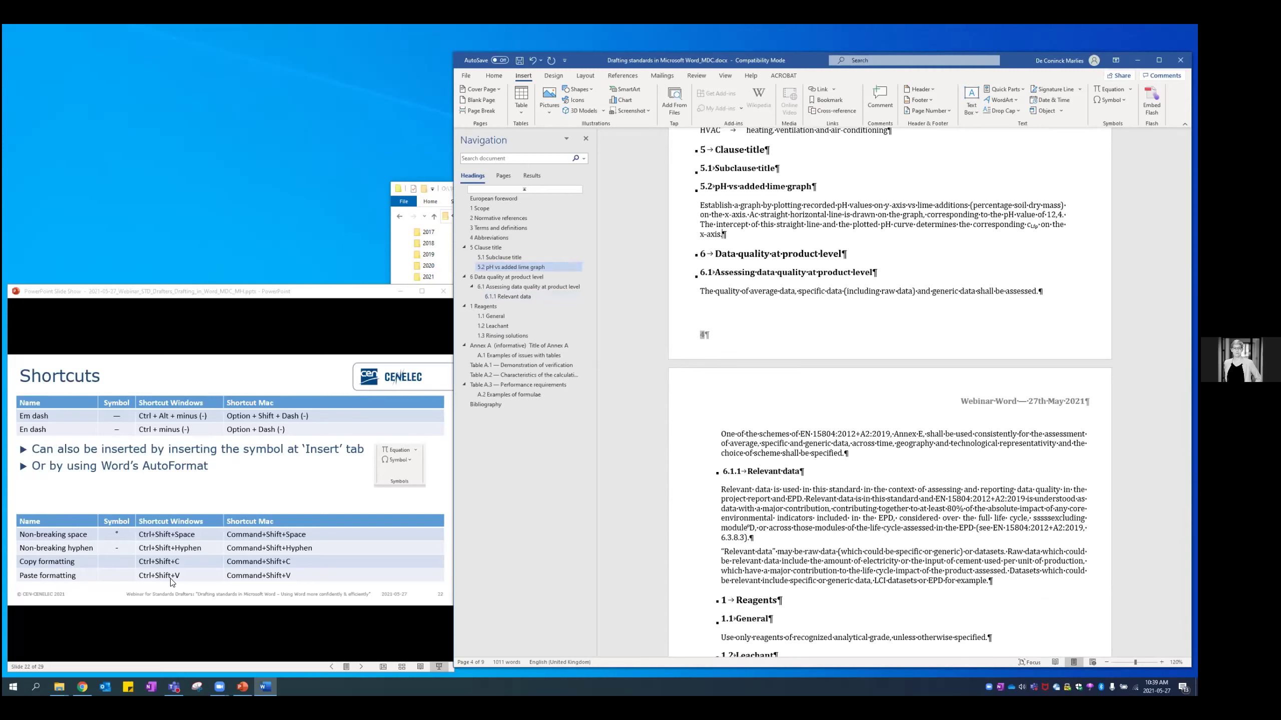
click(220, 330)
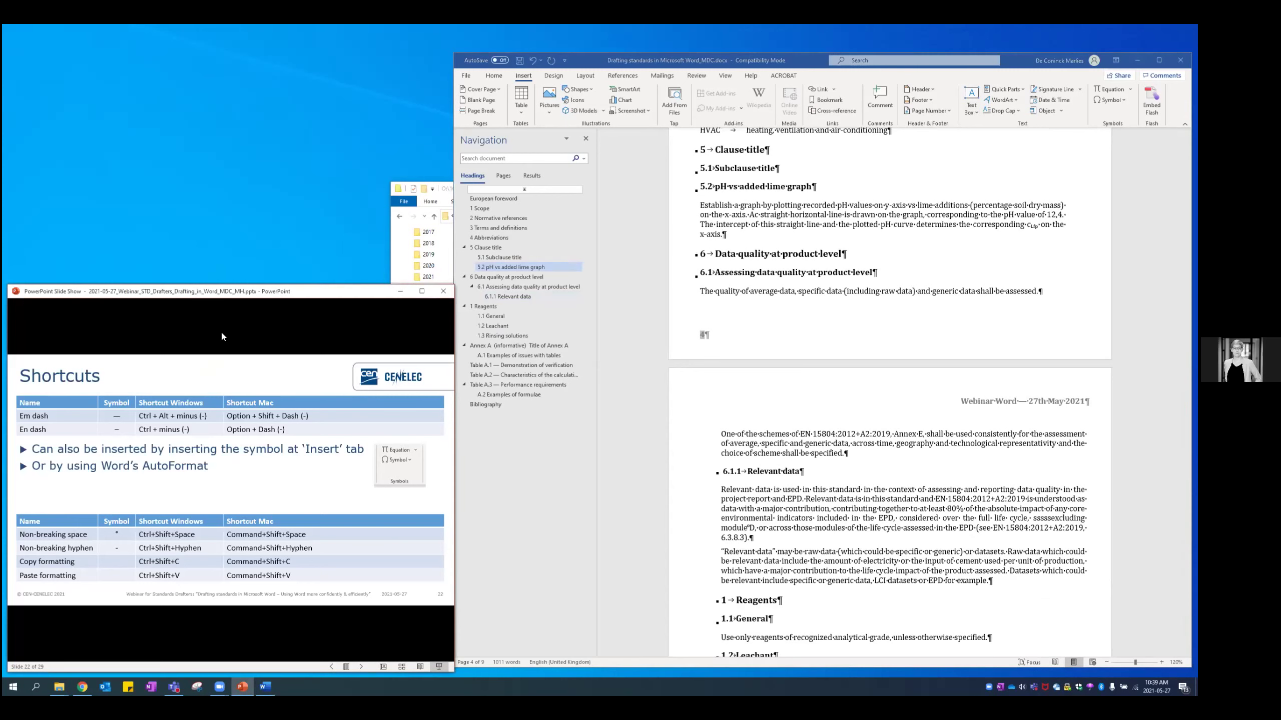
click(713, 242)
scroll(695, 242, up, 2)
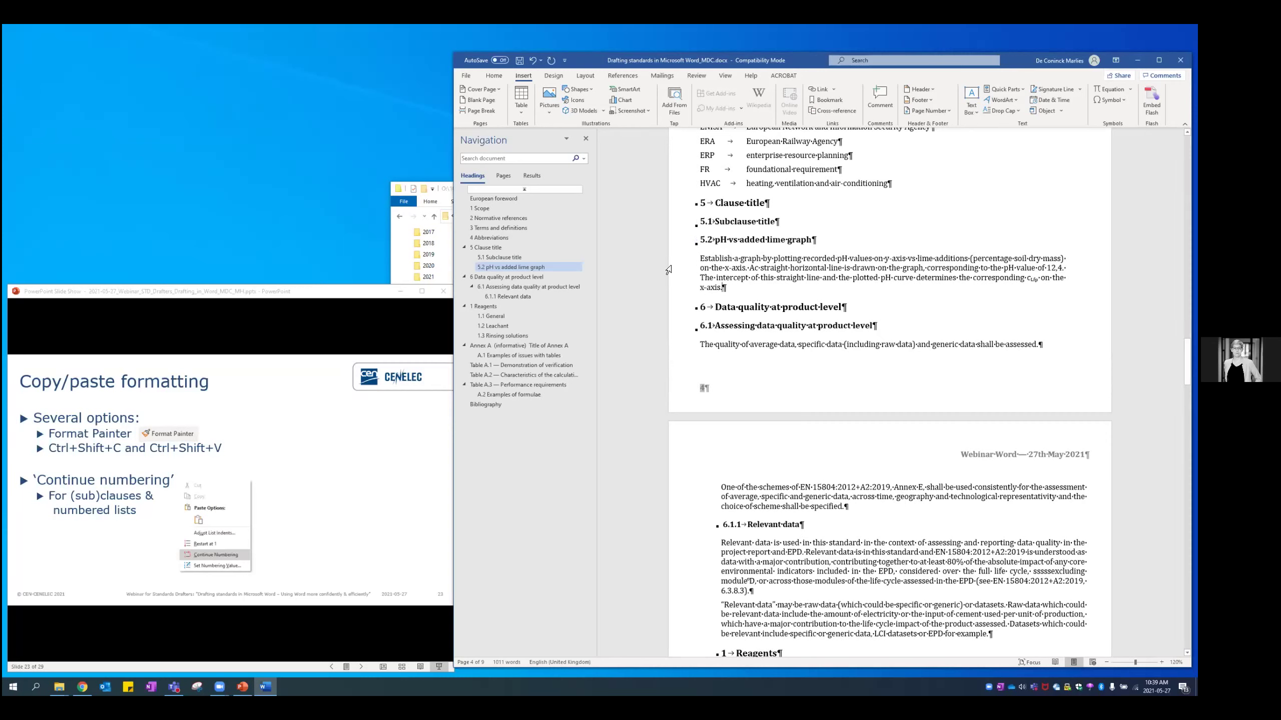
Insert a paragraph reading "General" directly below the heading 6.1 Assessing data quality at product level
scroll(666, 265, down, 3)
drag(699, 211, 849, 373)
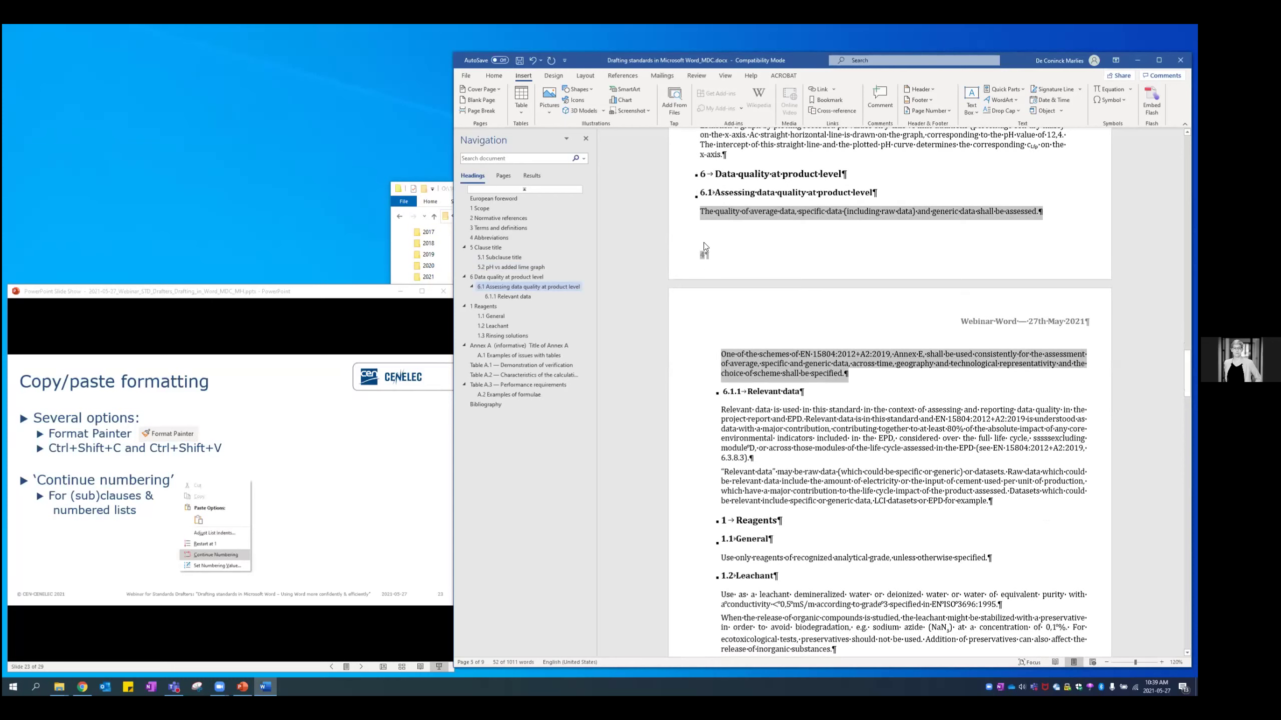
click(699, 212)
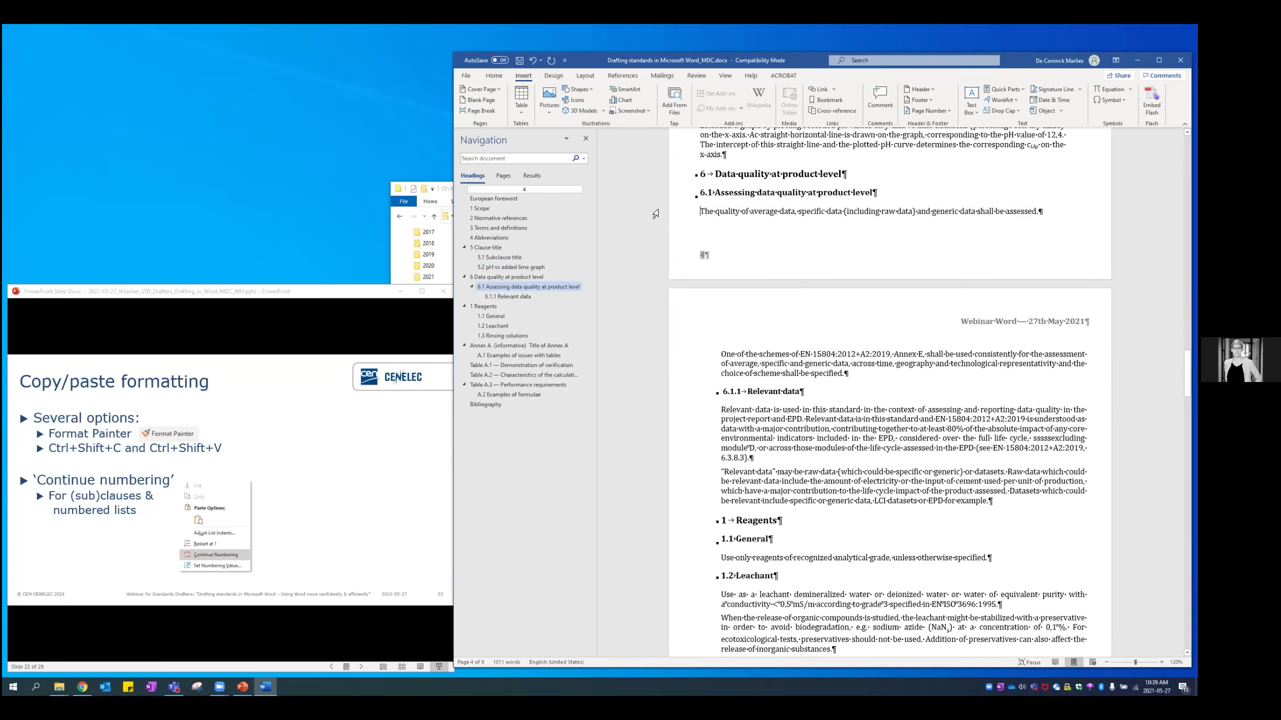
key(Return)
click(700, 212)
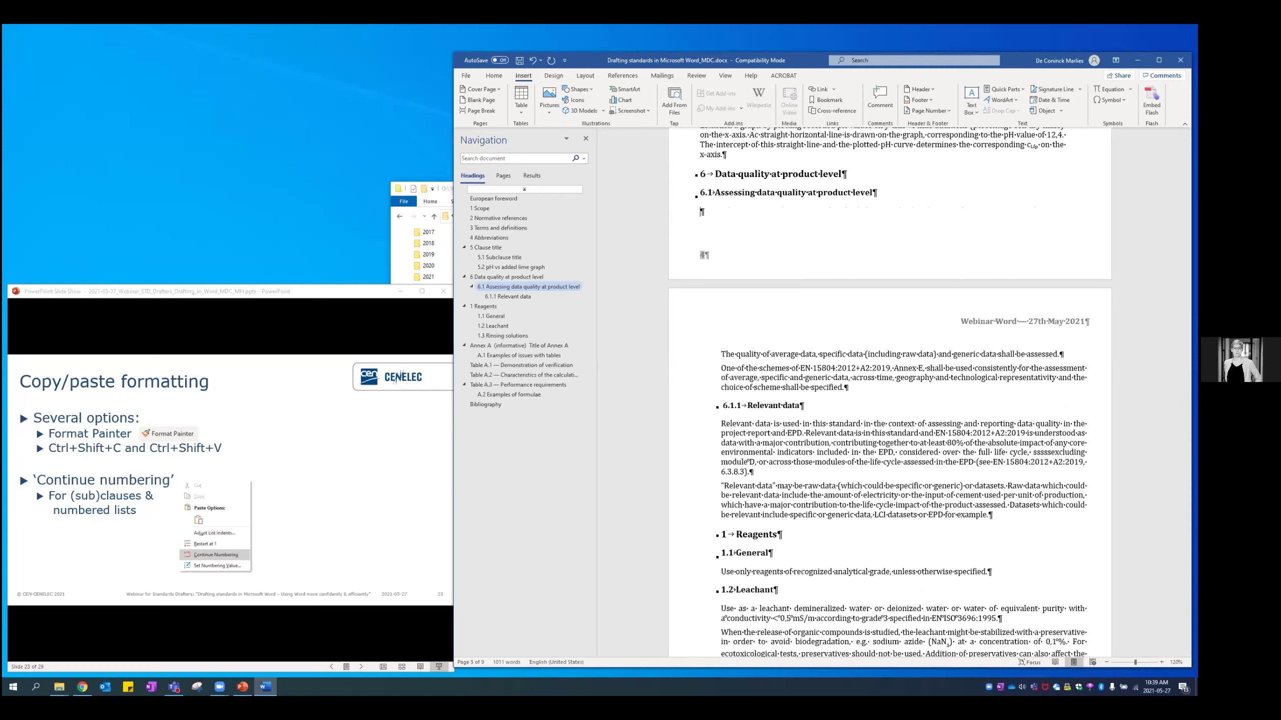
text(General)
Copy the formatting of the "Relevant data" heading onto the "General" paragraph, and undo the pasted formatting
click(771, 407)
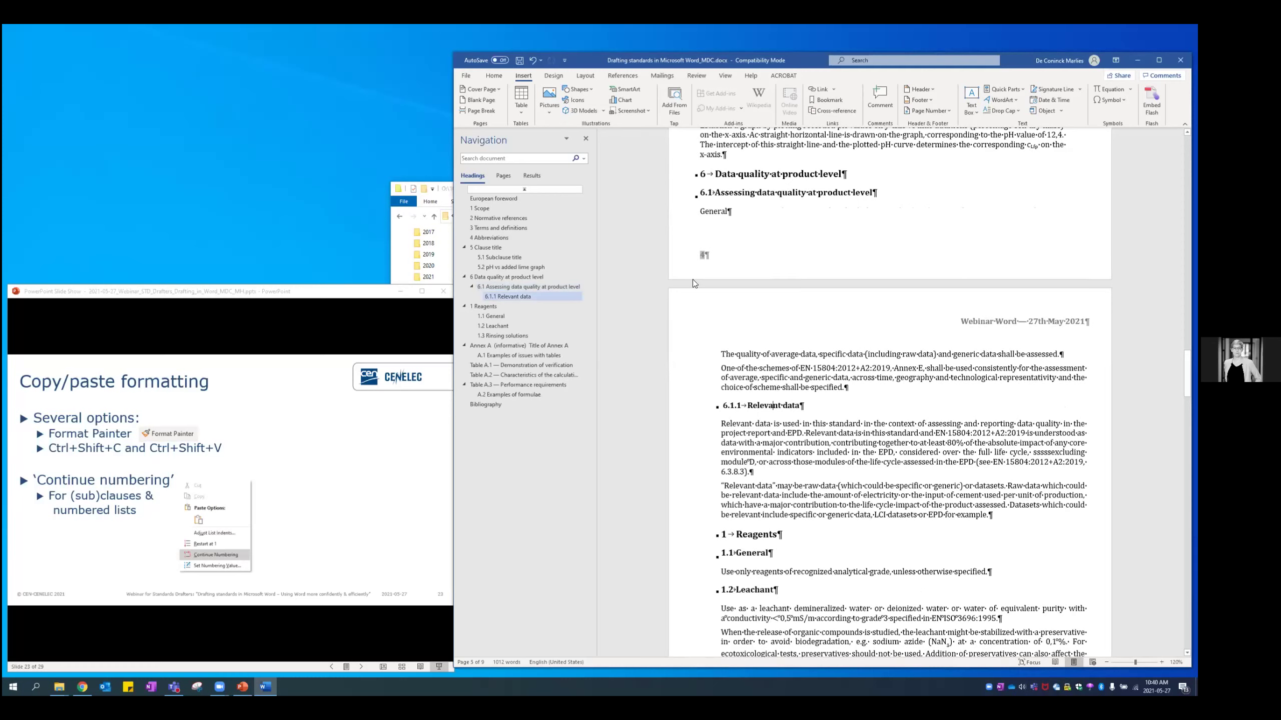
click(709, 212)
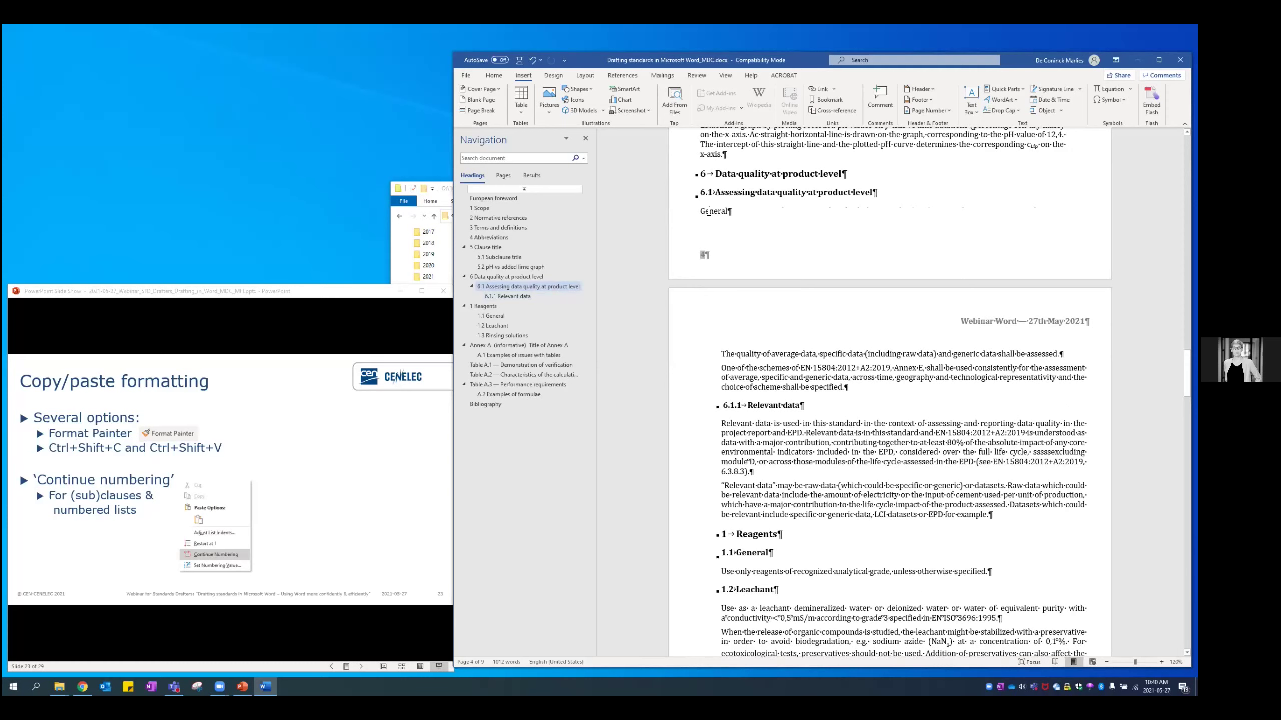
key(ctrl+shift+v)
scroll(766, 217, down, 3)
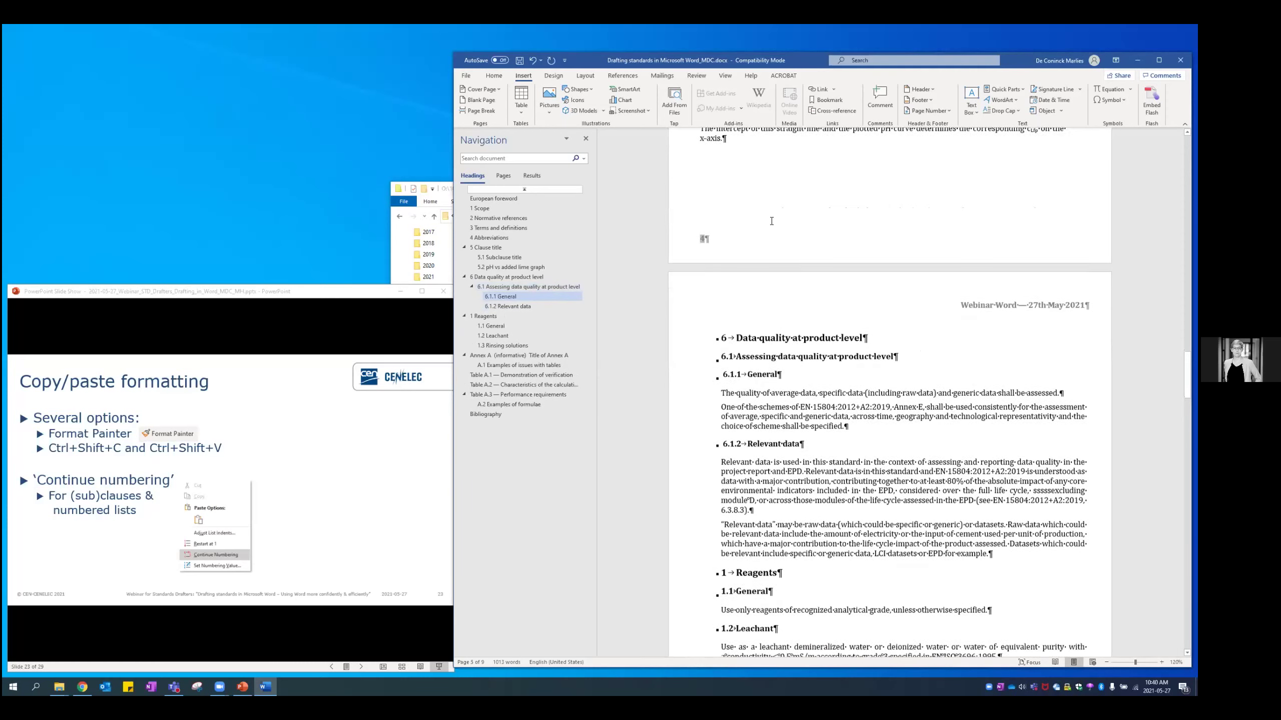
click(768, 274)
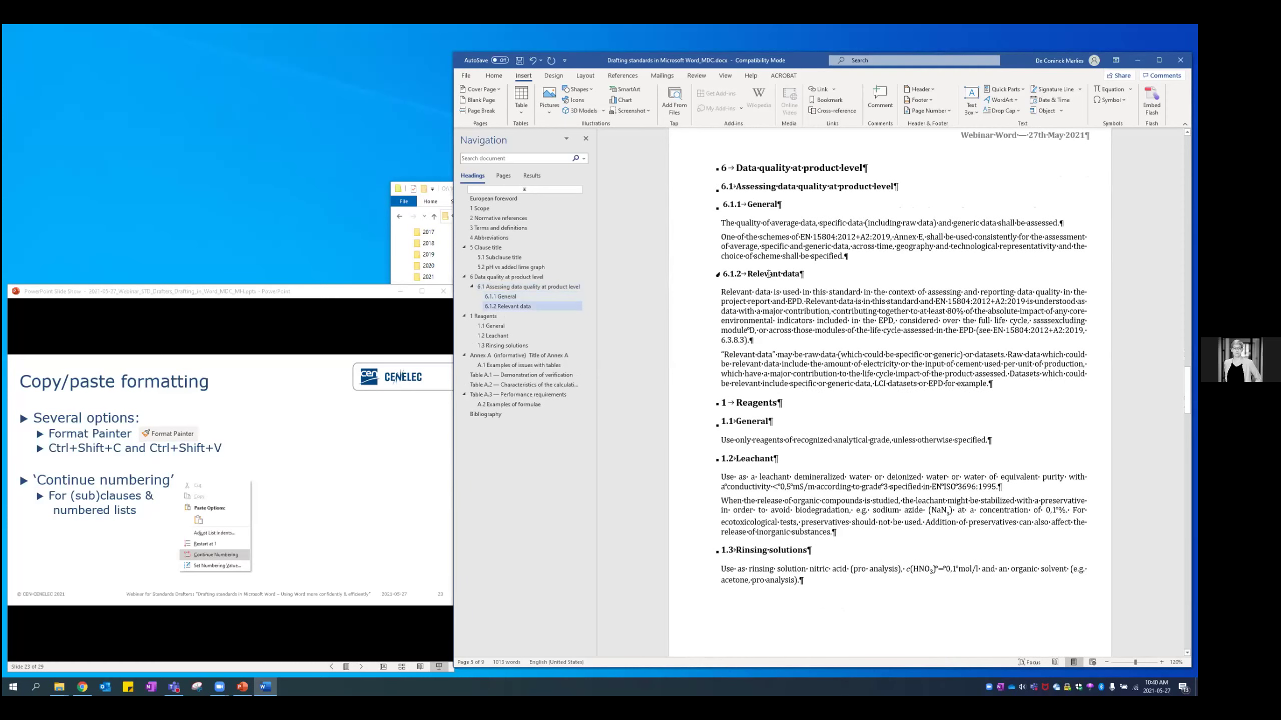
click(532, 60)
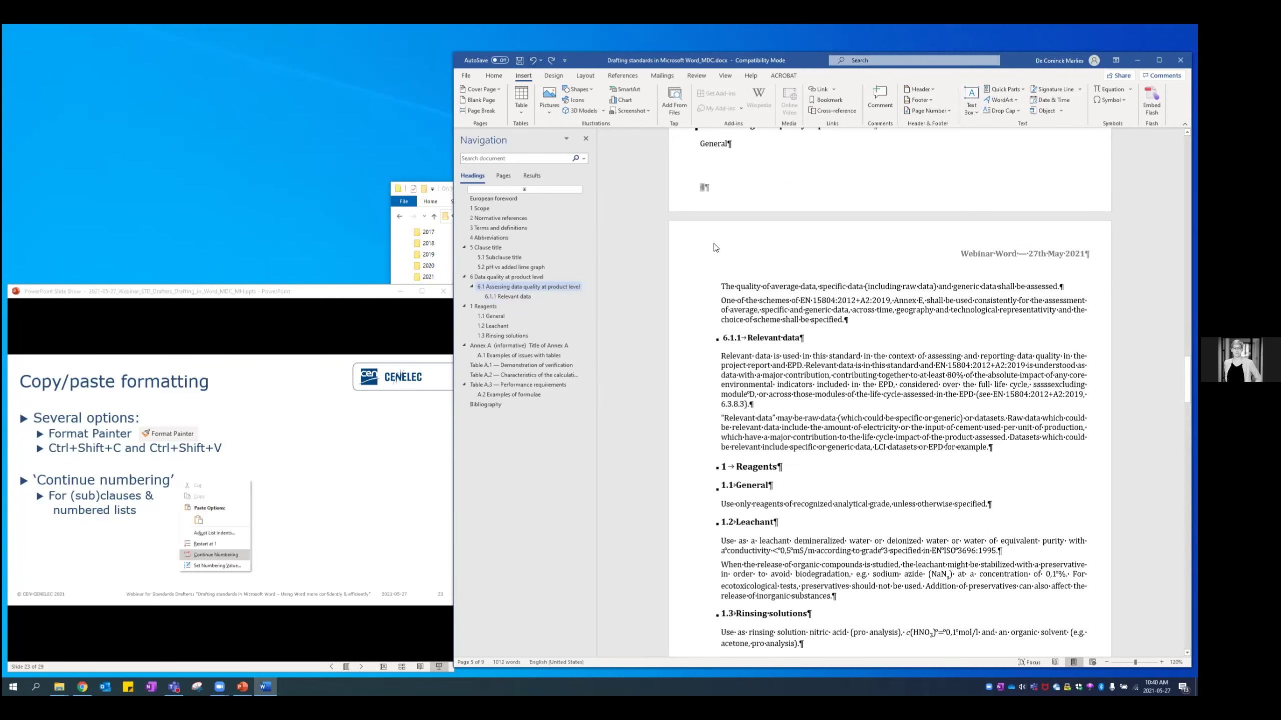
scroll(715, 247, up, 5)
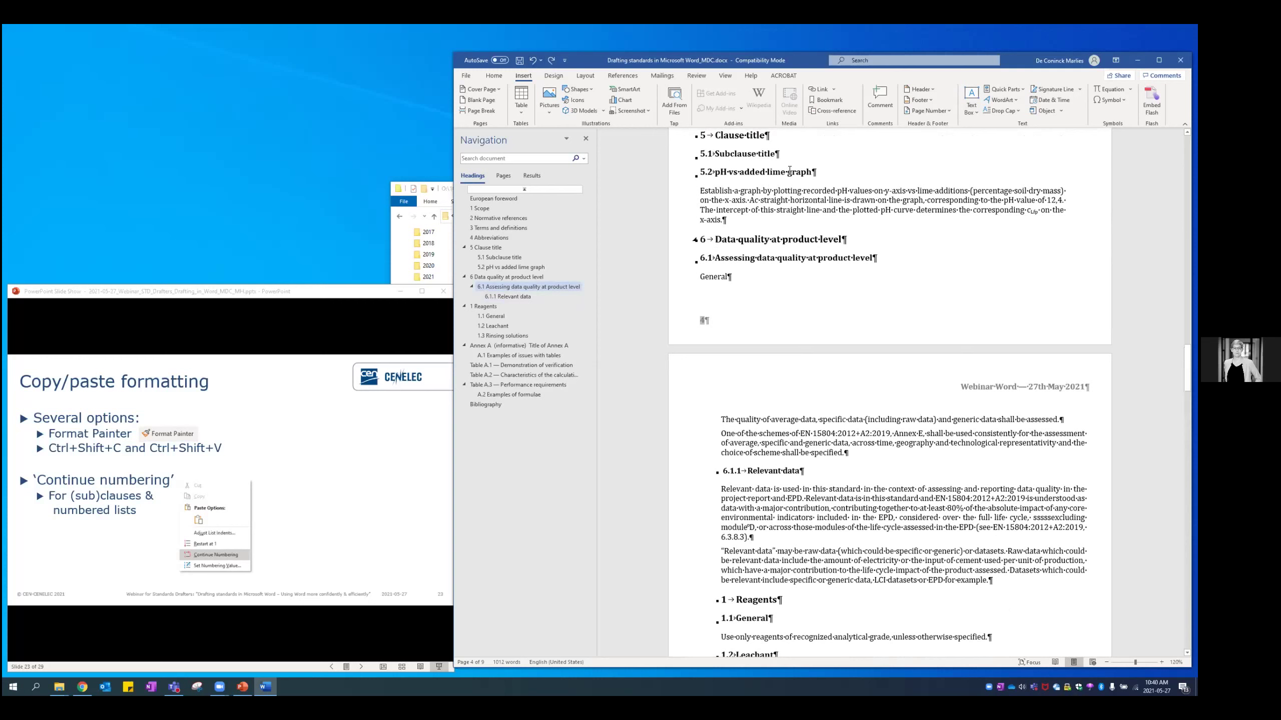
Apply the "Relevant data" heading's formatting to the "General" paragraph below 6.1 with Format Painter
click(494, 77)
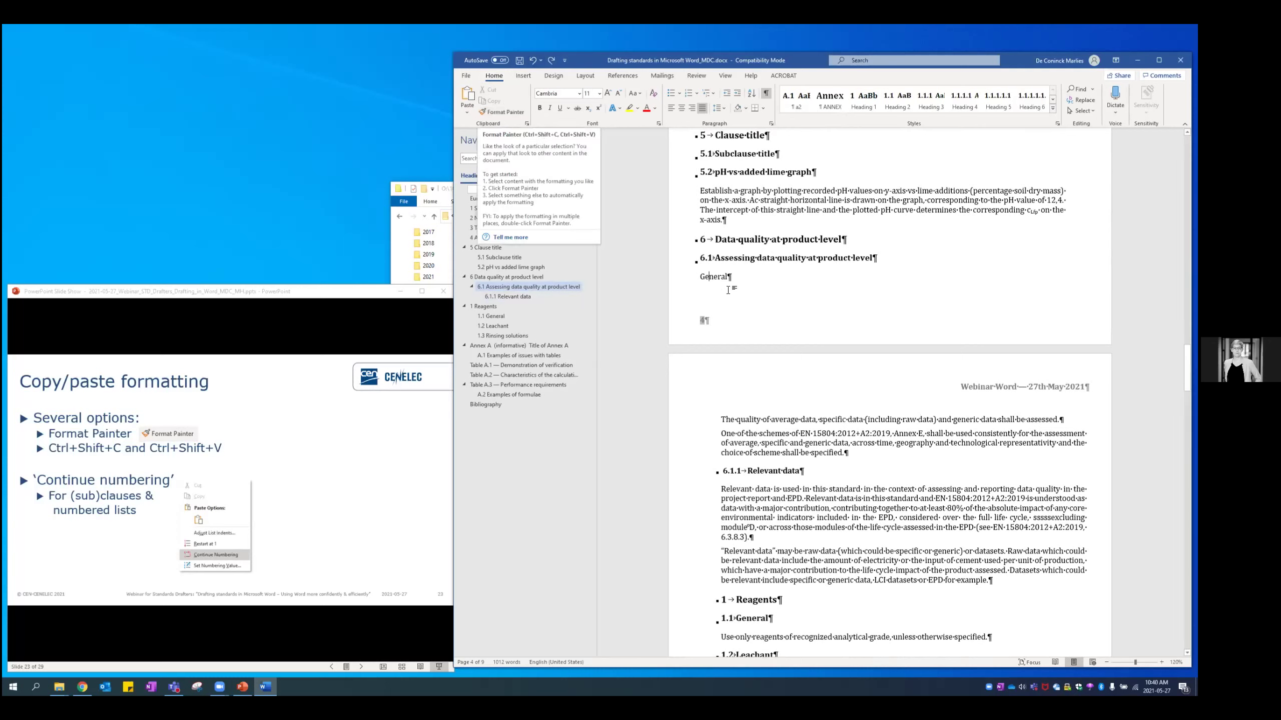
click(764, 470)
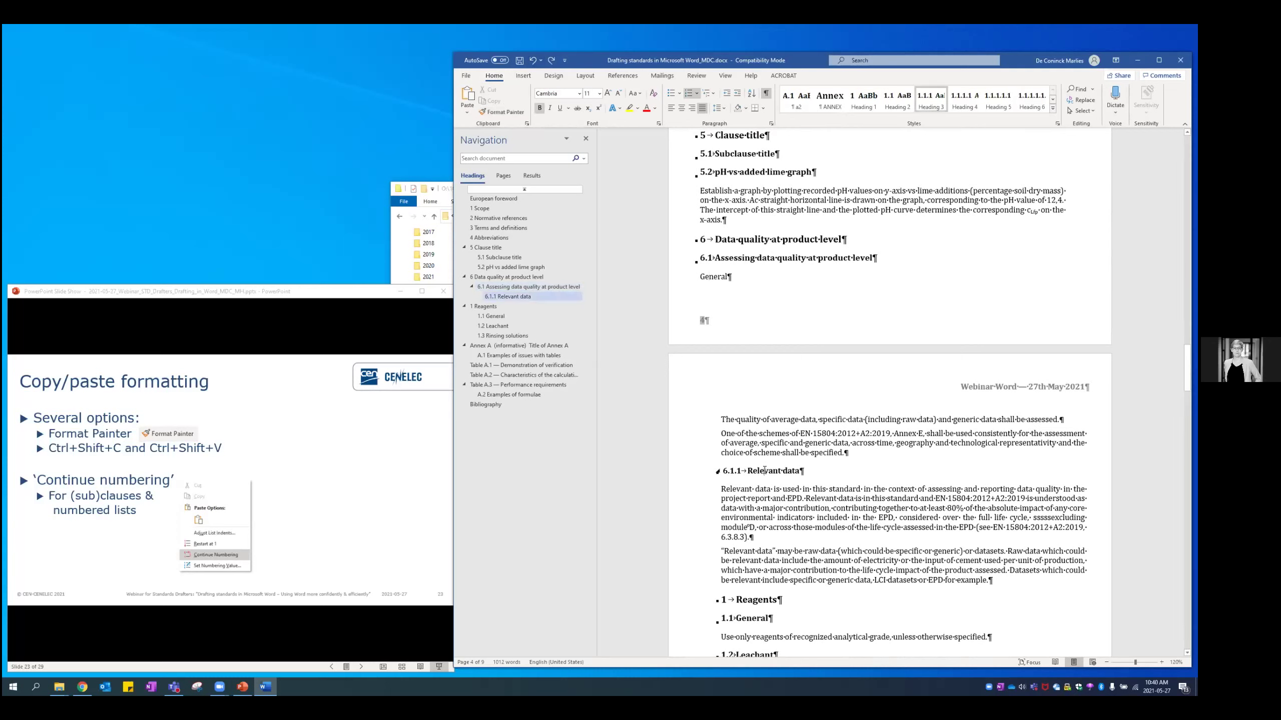
click(502, 112)
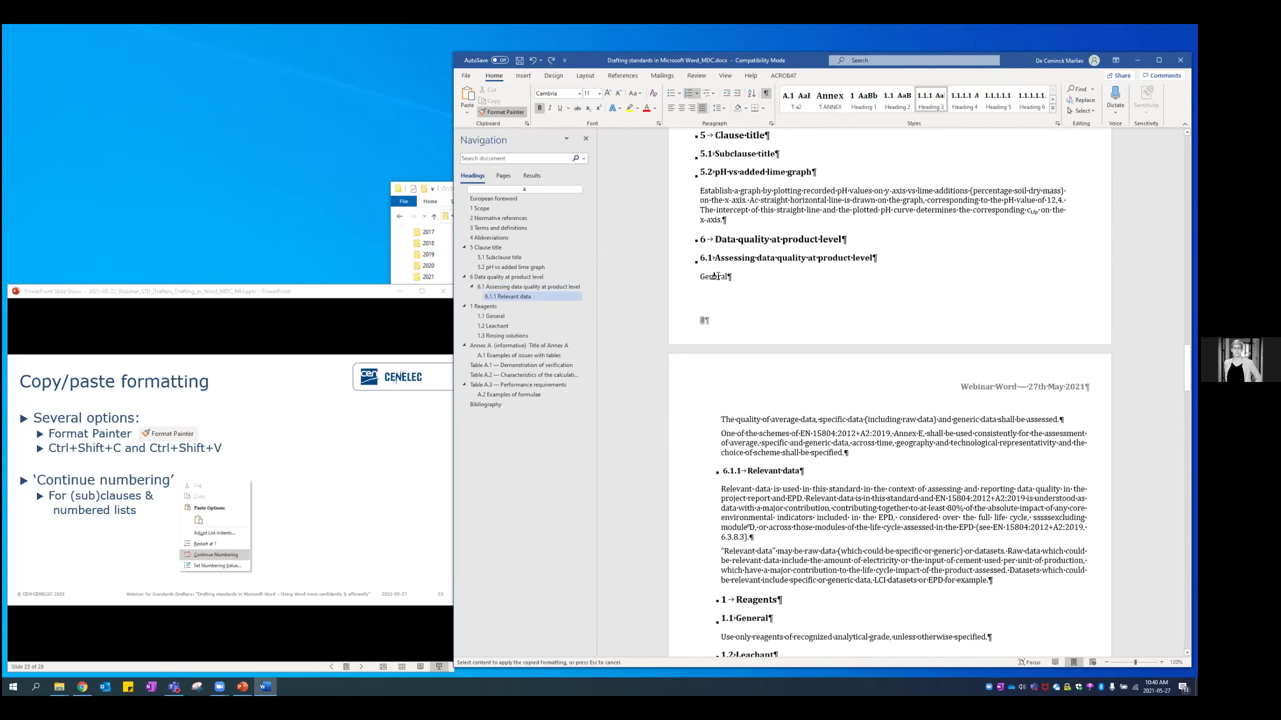
click(715, 276)
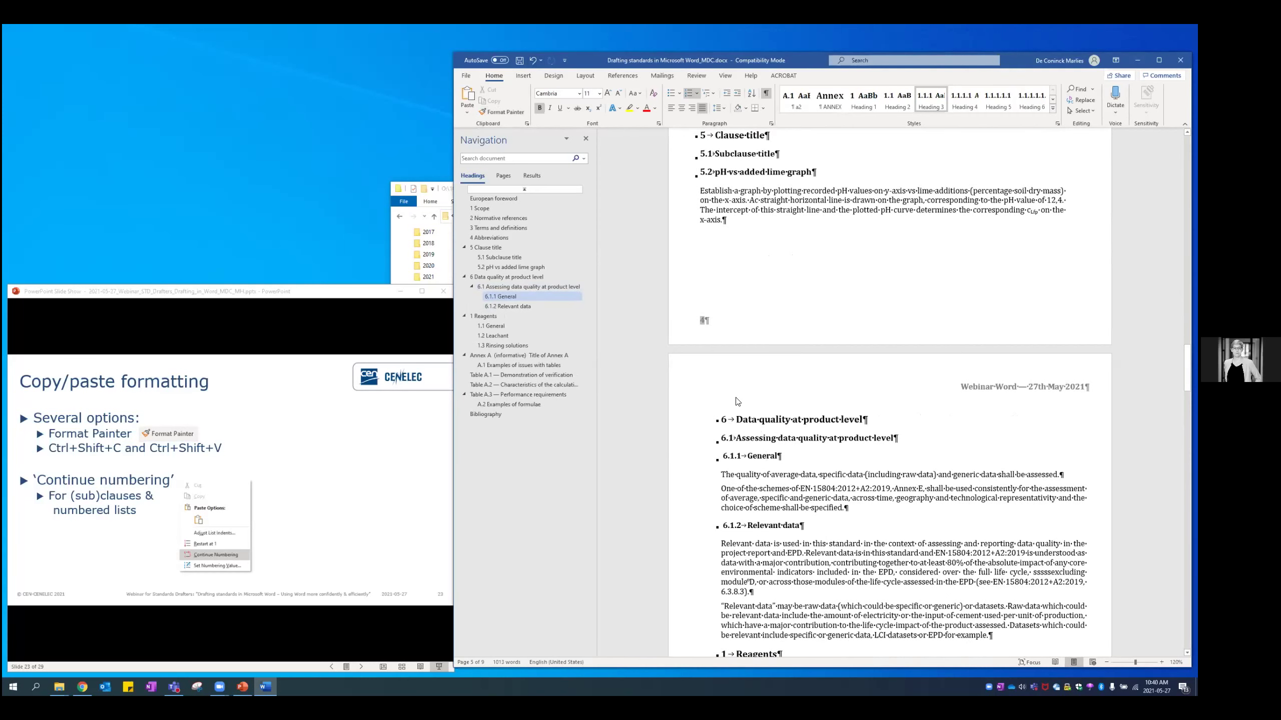
scroll(753, 325, down, 3)
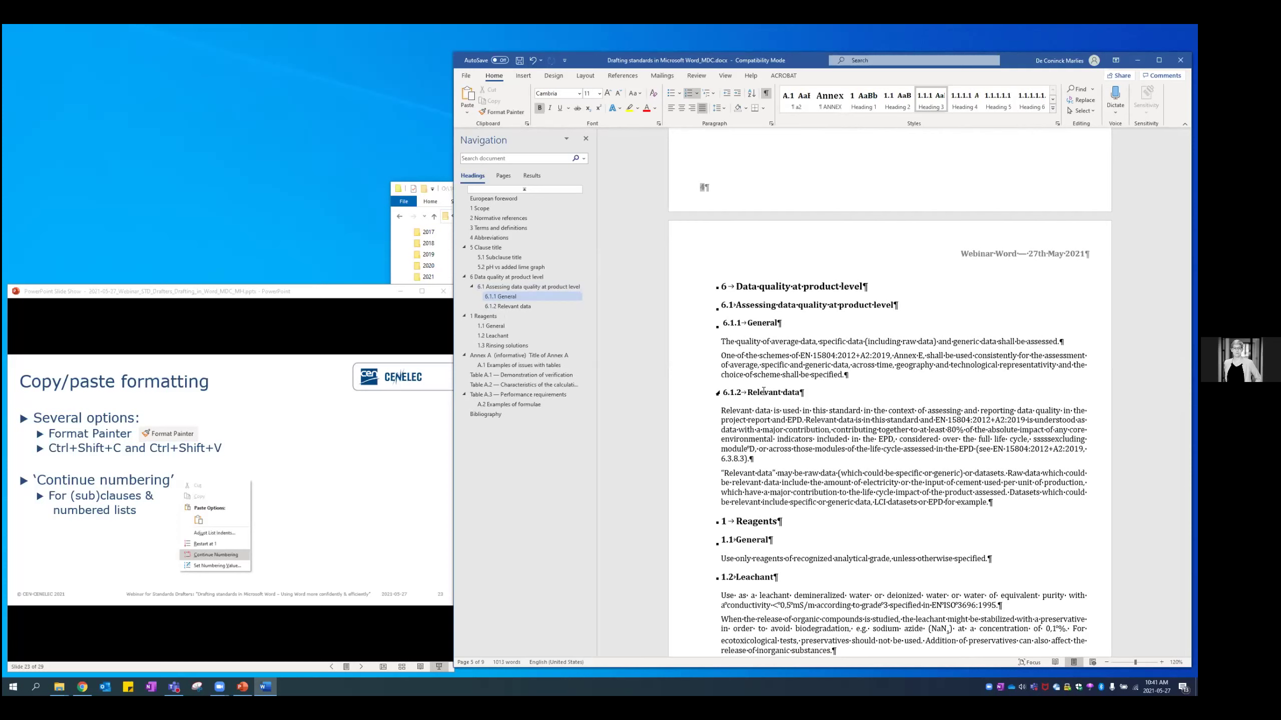
click(763, 343)
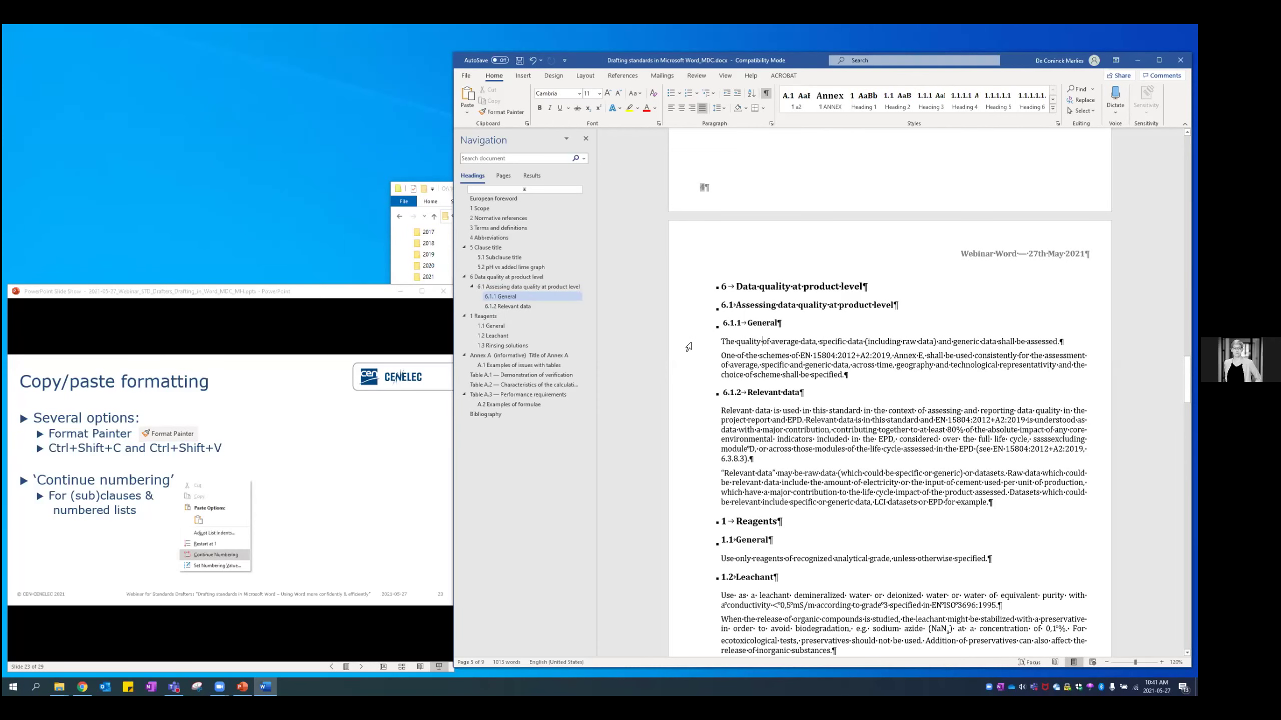
Go to the Leachant subclause of the Reagents clause and hide the formatting marks
click(688, 347)
scroll(694, 347, down, 1)
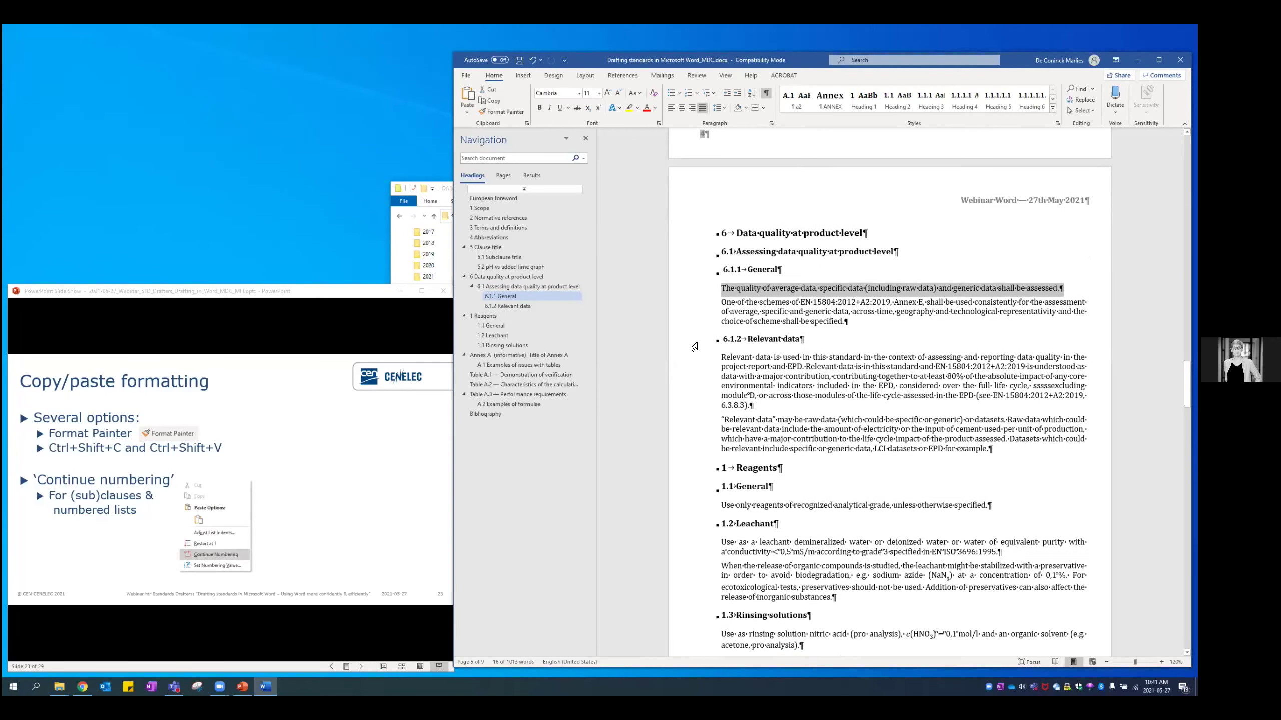
scroll(695, 347, down, 3)
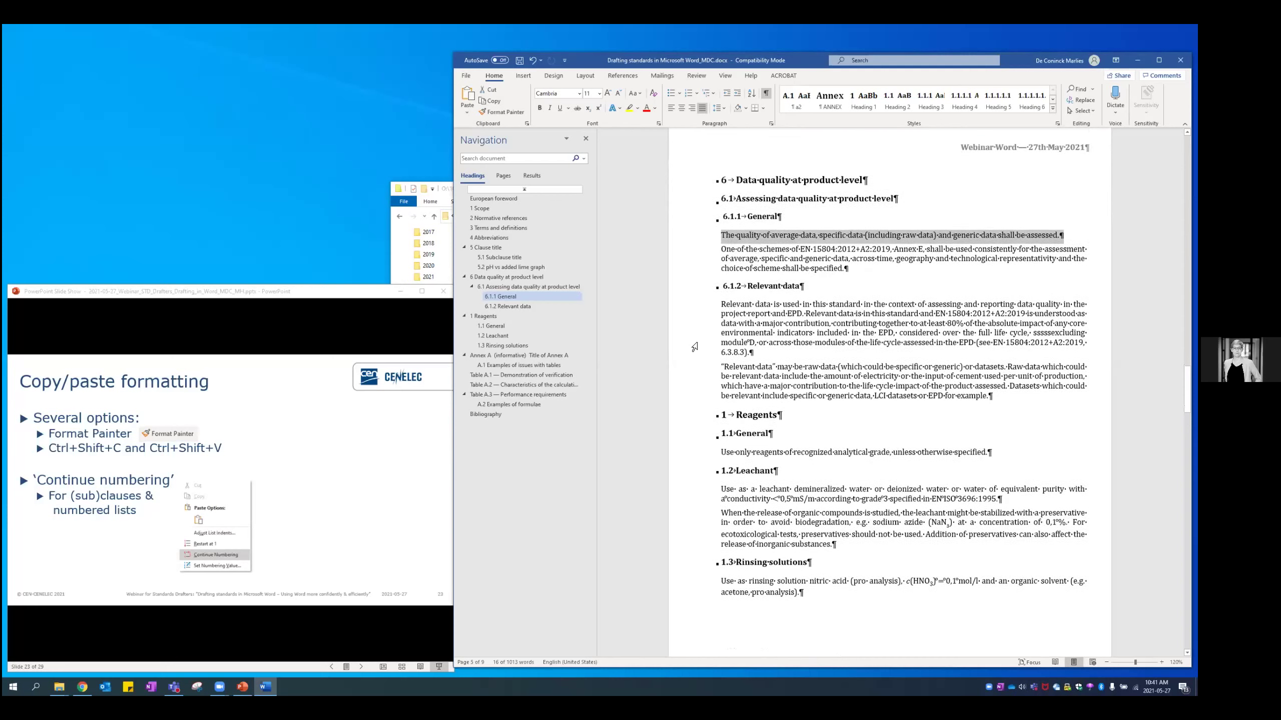
scroll(694, 347, down, 2)
click(769, 314)
key(ctrl+shift+8)
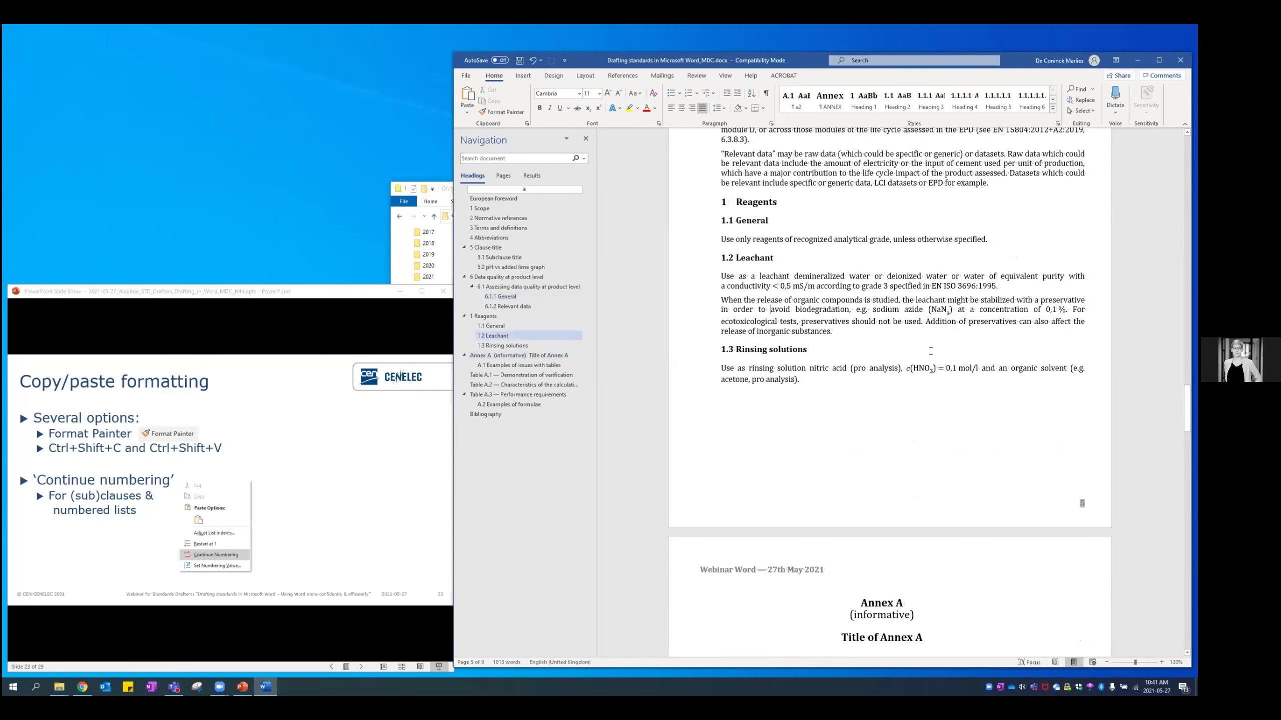
Copy the first Leachant paragraph's formatting onto the first two lines of the sodium azide paragraph with Format Painter, and undo it
drag(946, 311, 951, 312)
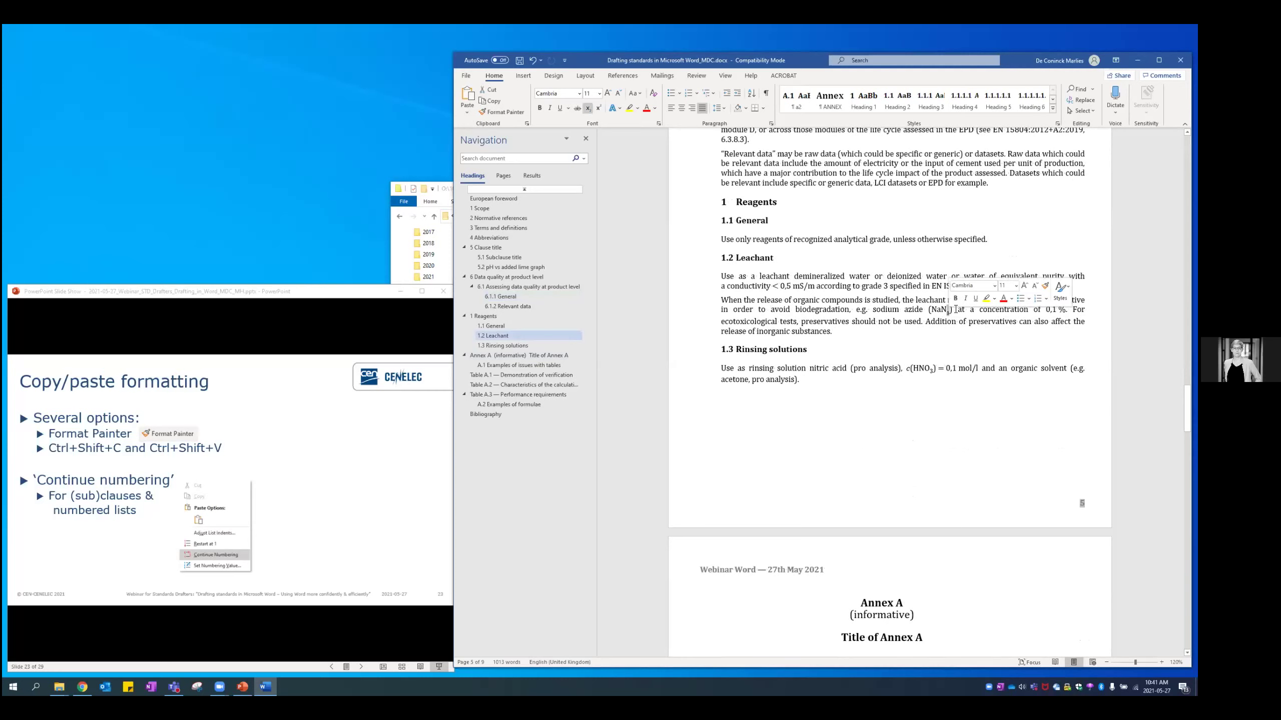
click(745, 288)
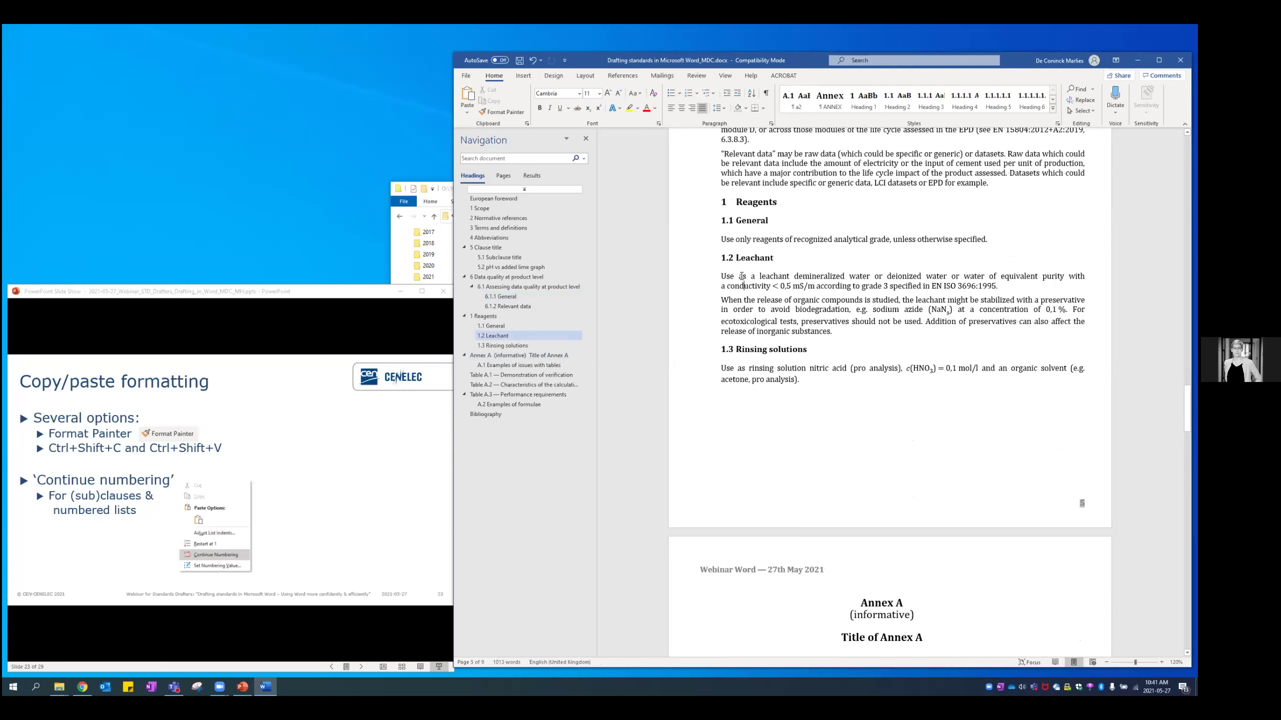
double_click(714, 285)
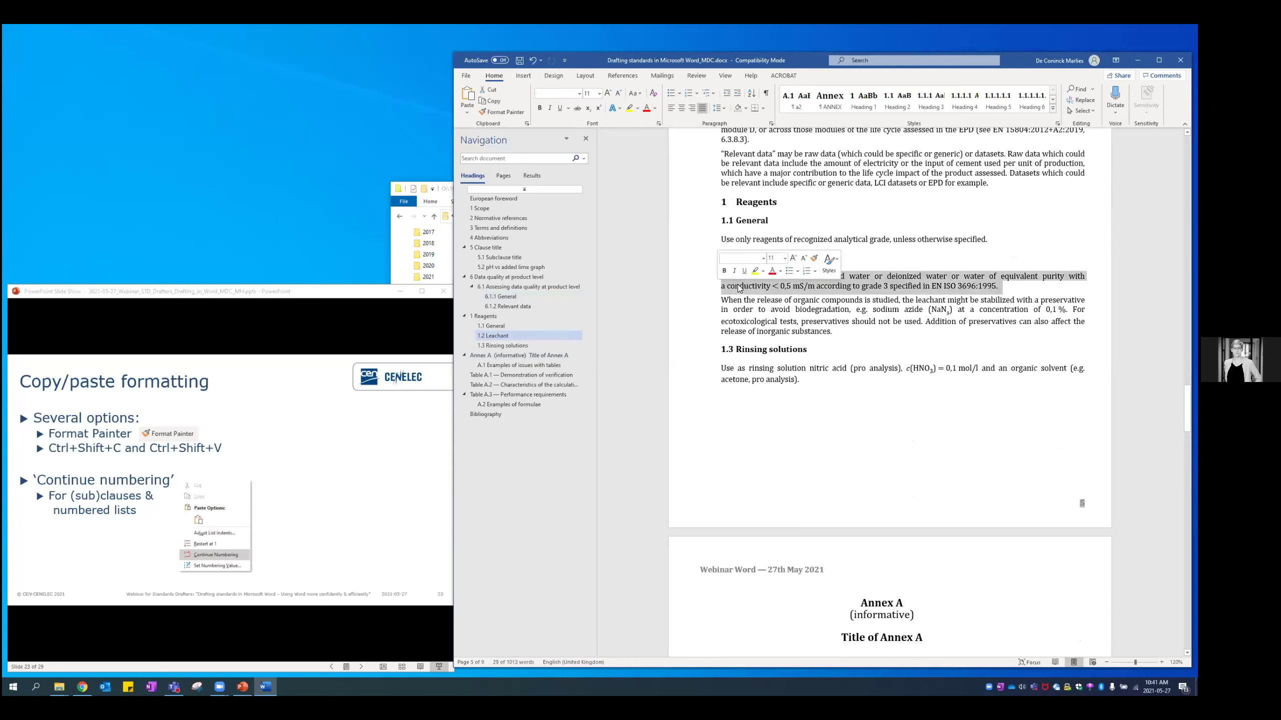
click(740, 287)
click(498, 112)
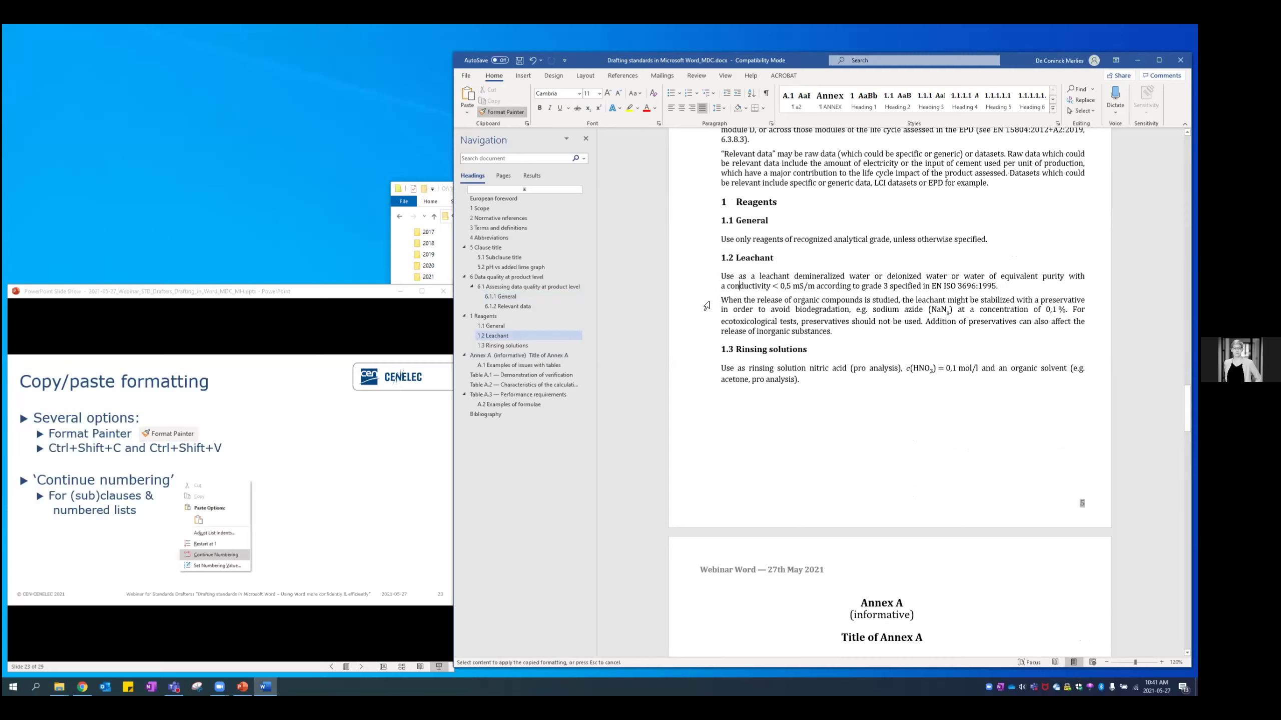
drag(708, 301, 709, 311)
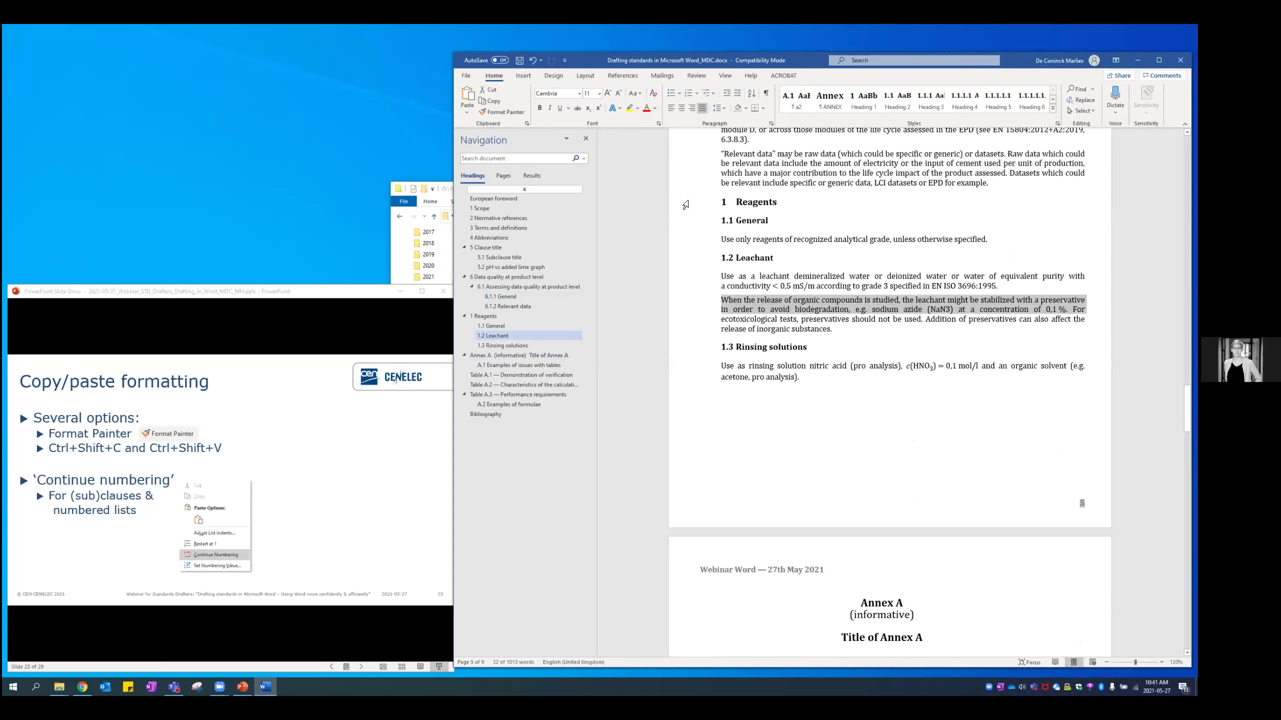
click(532, 60)
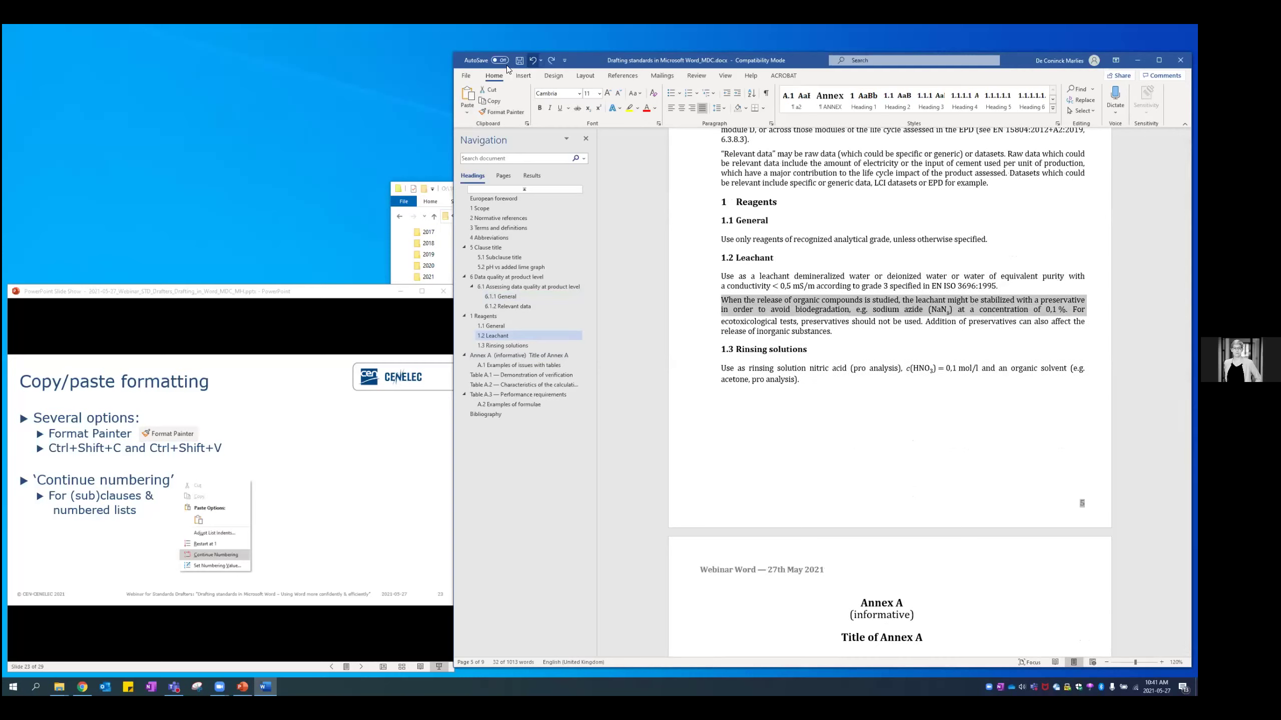
Pick up the first Leachant paragraph's formatting with Format Painter and apply it inside the paragraph below without selecting any text
click(805, 276)
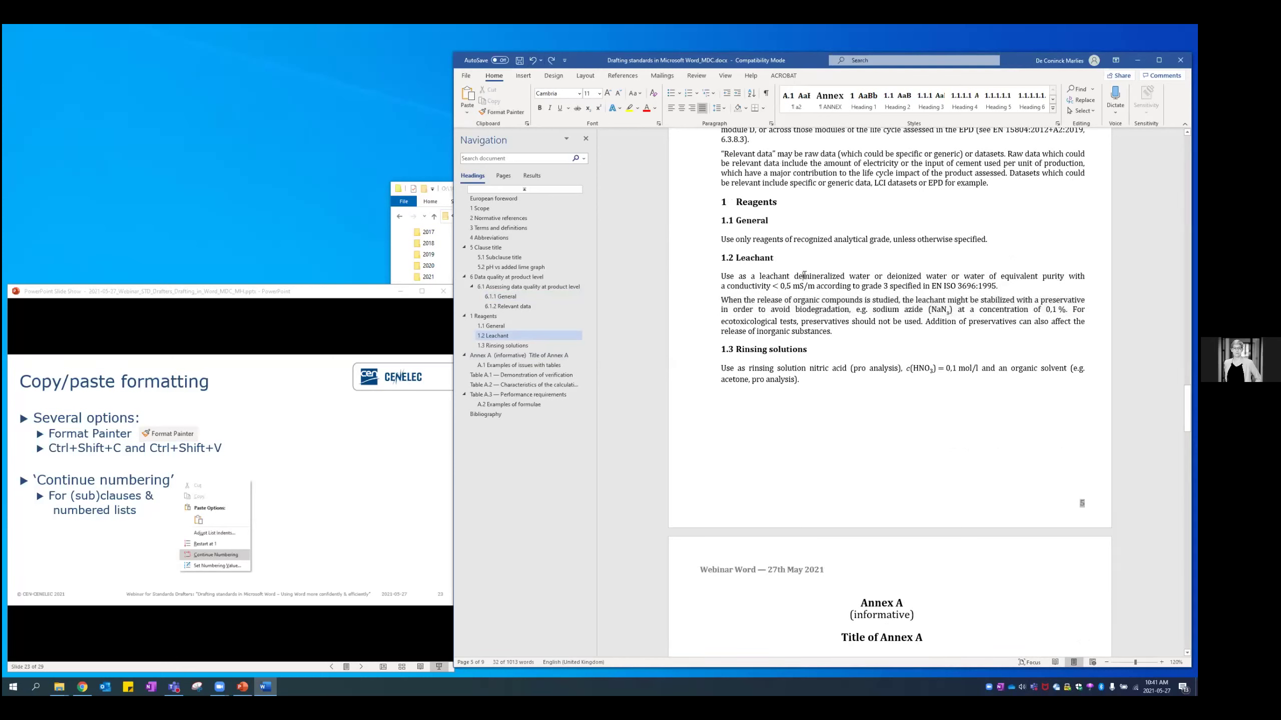
click(502, 111)
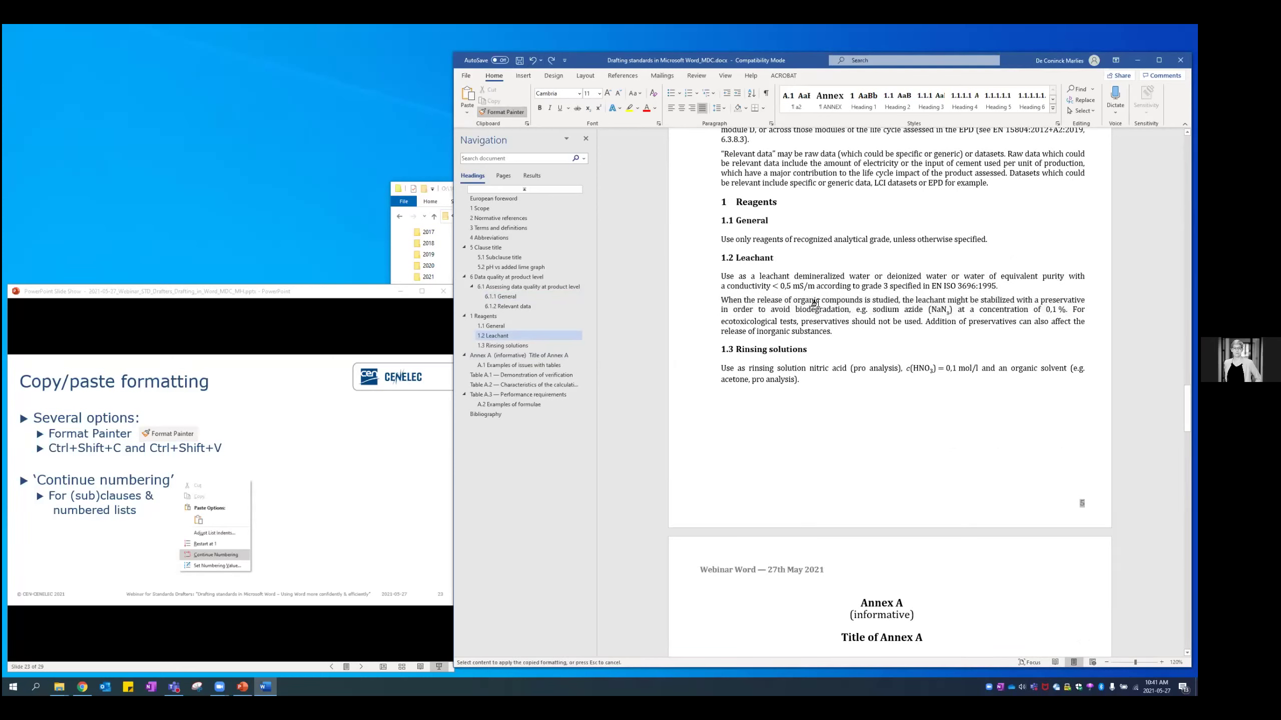
click(814, 303)
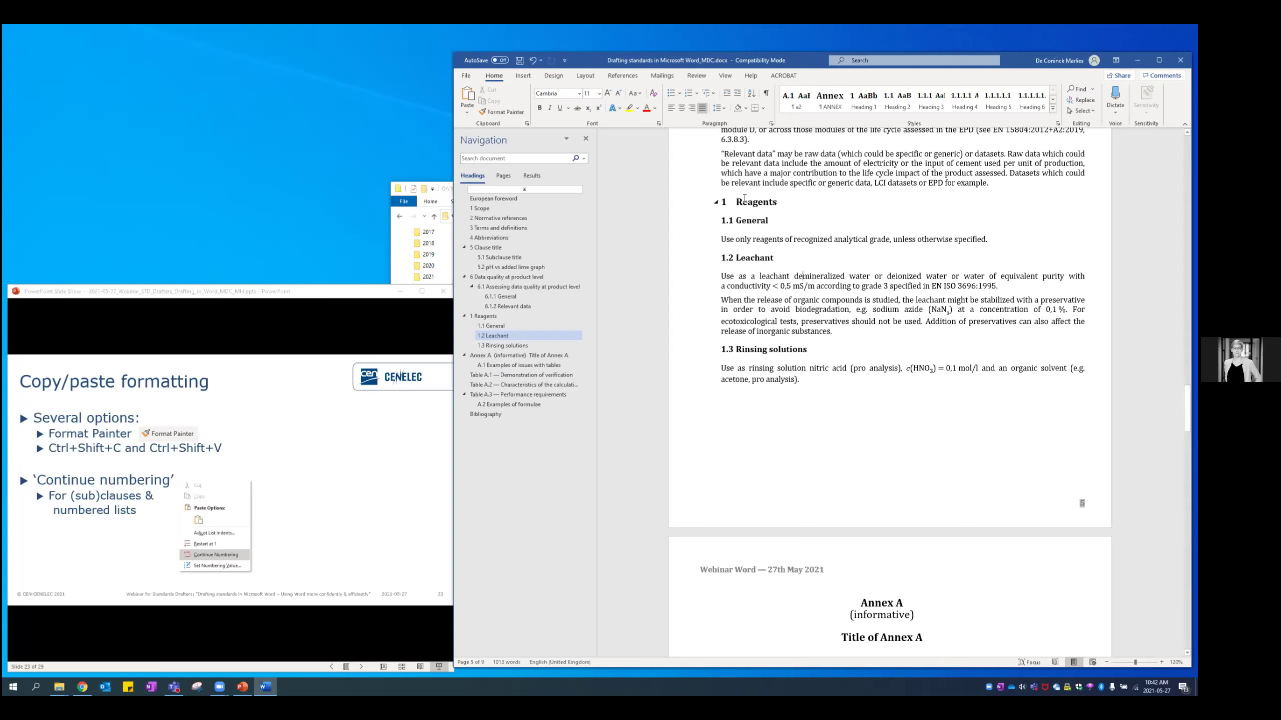
Make the "Reagents" clause heading continue the numbering from clause 6, Data quality at product level
drag(691, 202, 706, 383)
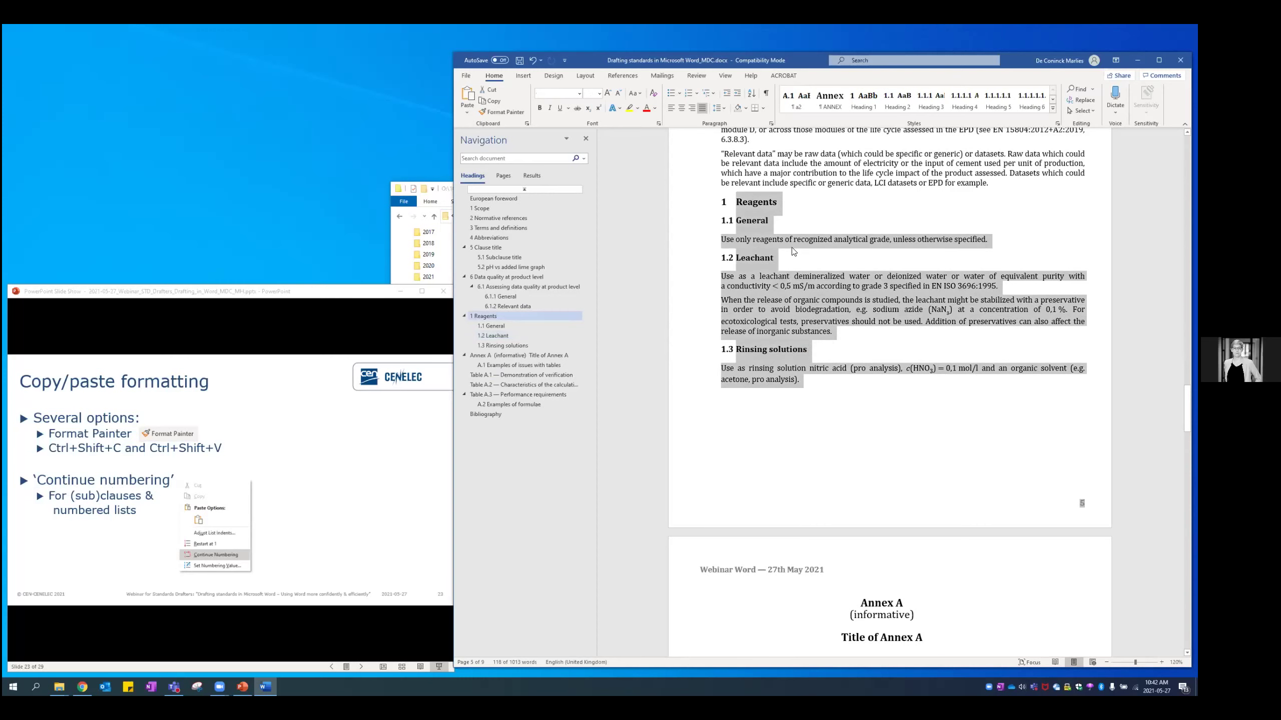
scroll(783, 325, up, 6)
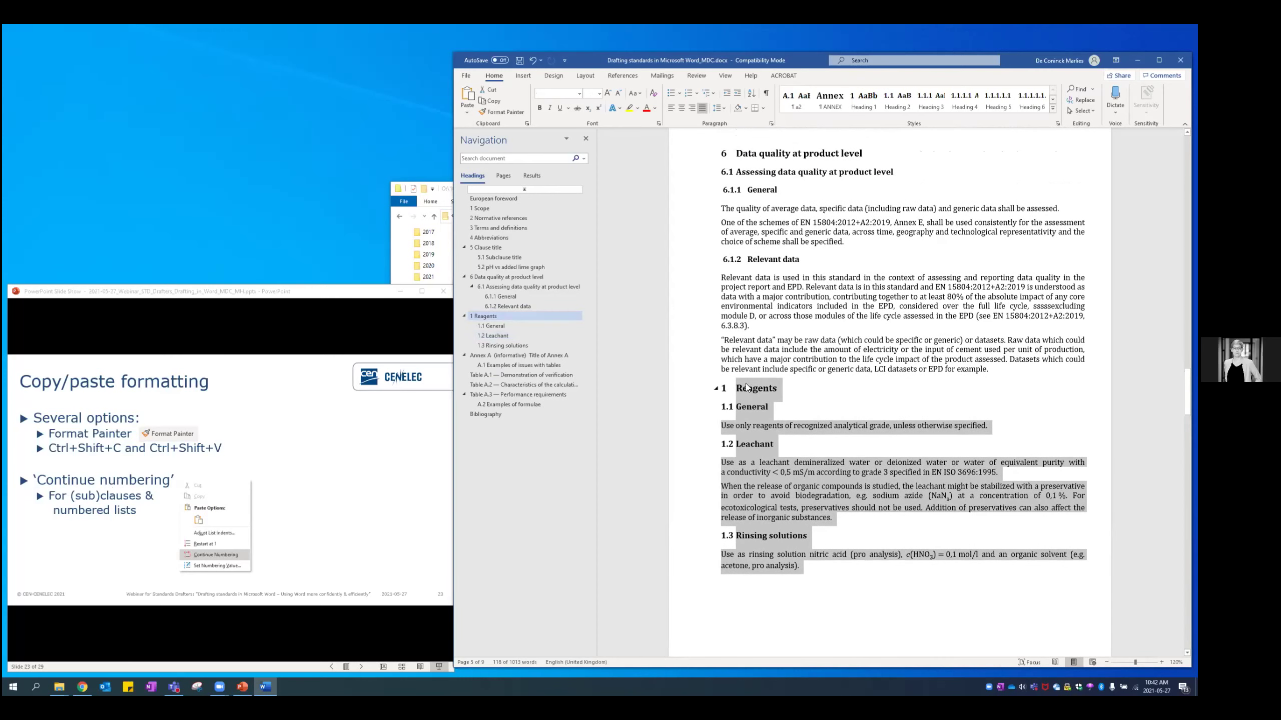
click(770, 358)
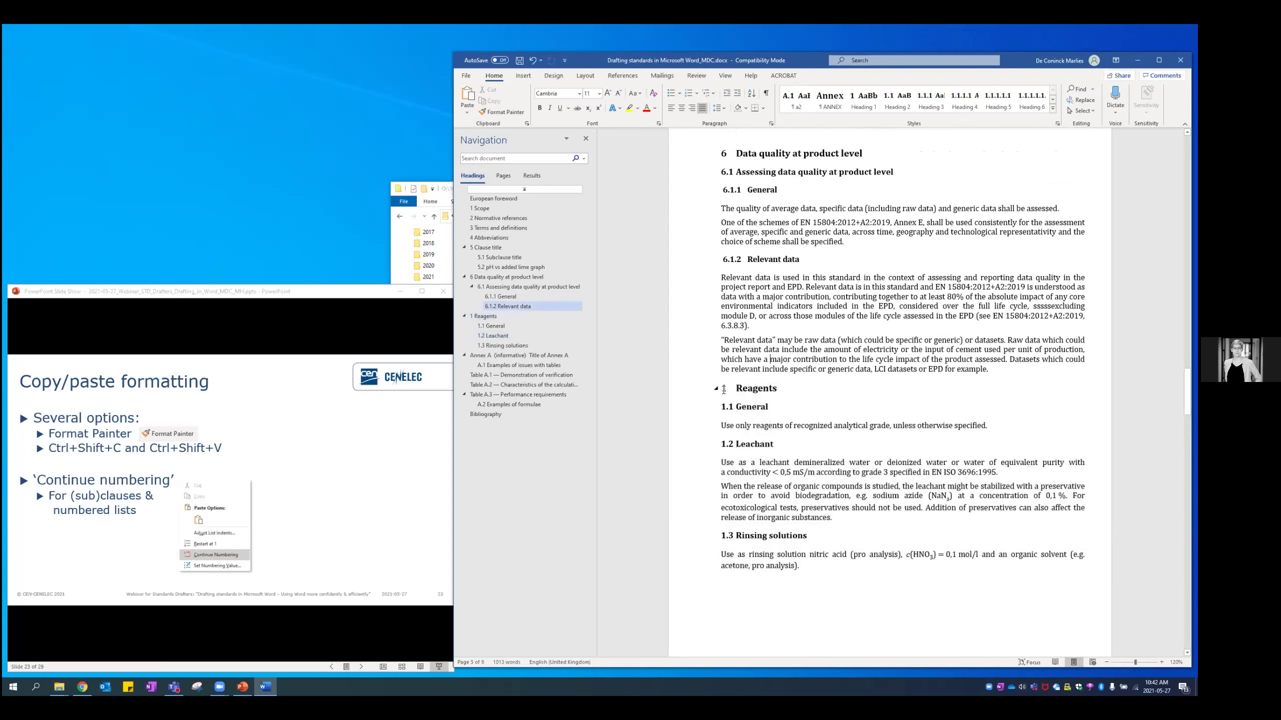
right_click(724, 389)
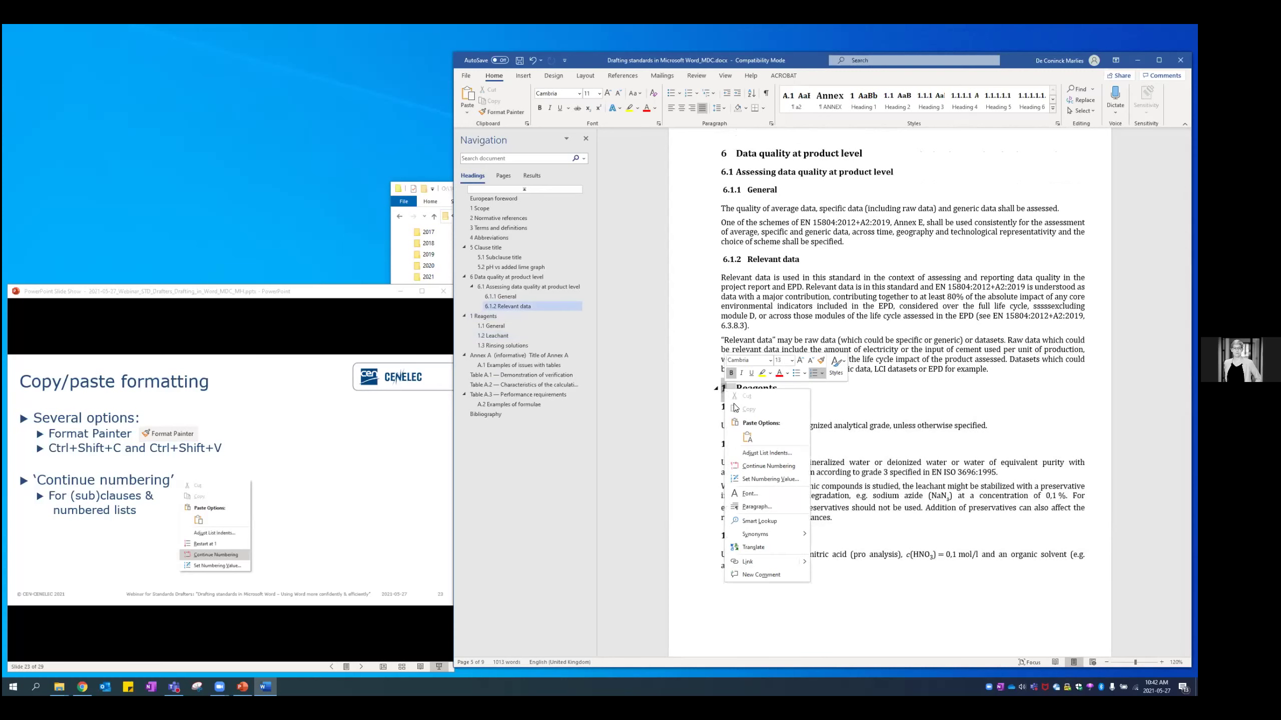
click(761, 466)
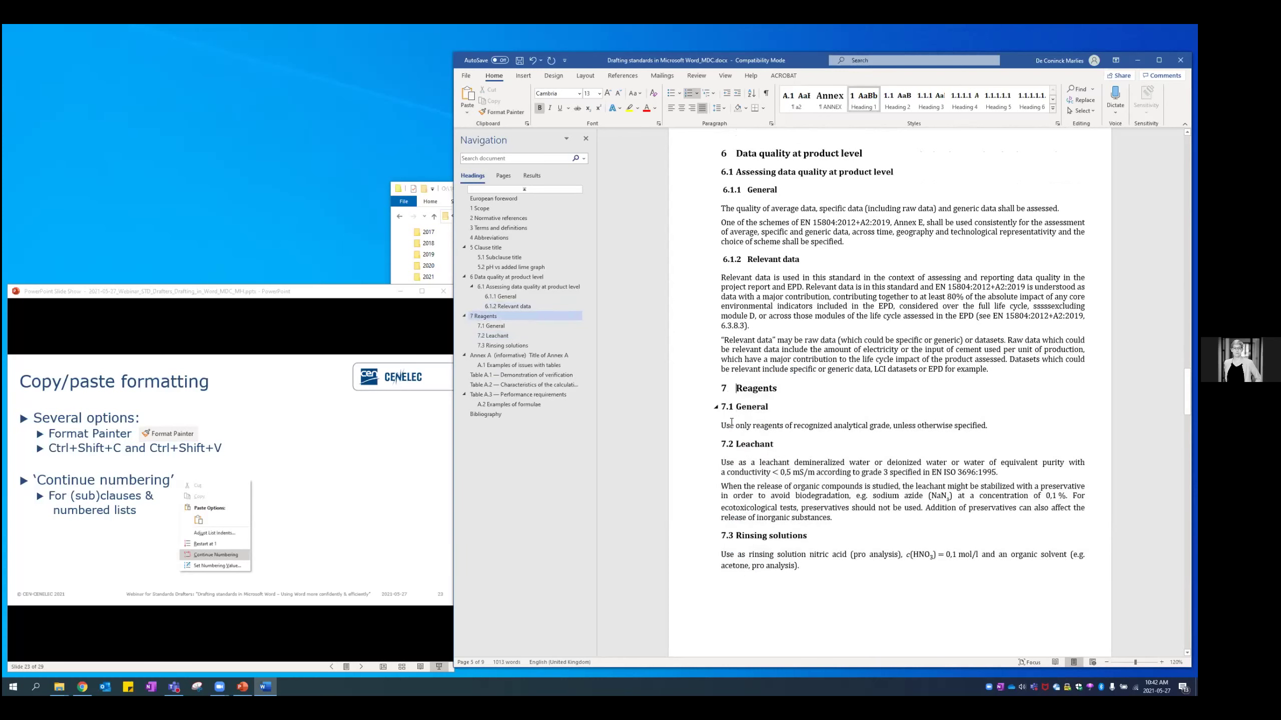
click(826, 288)
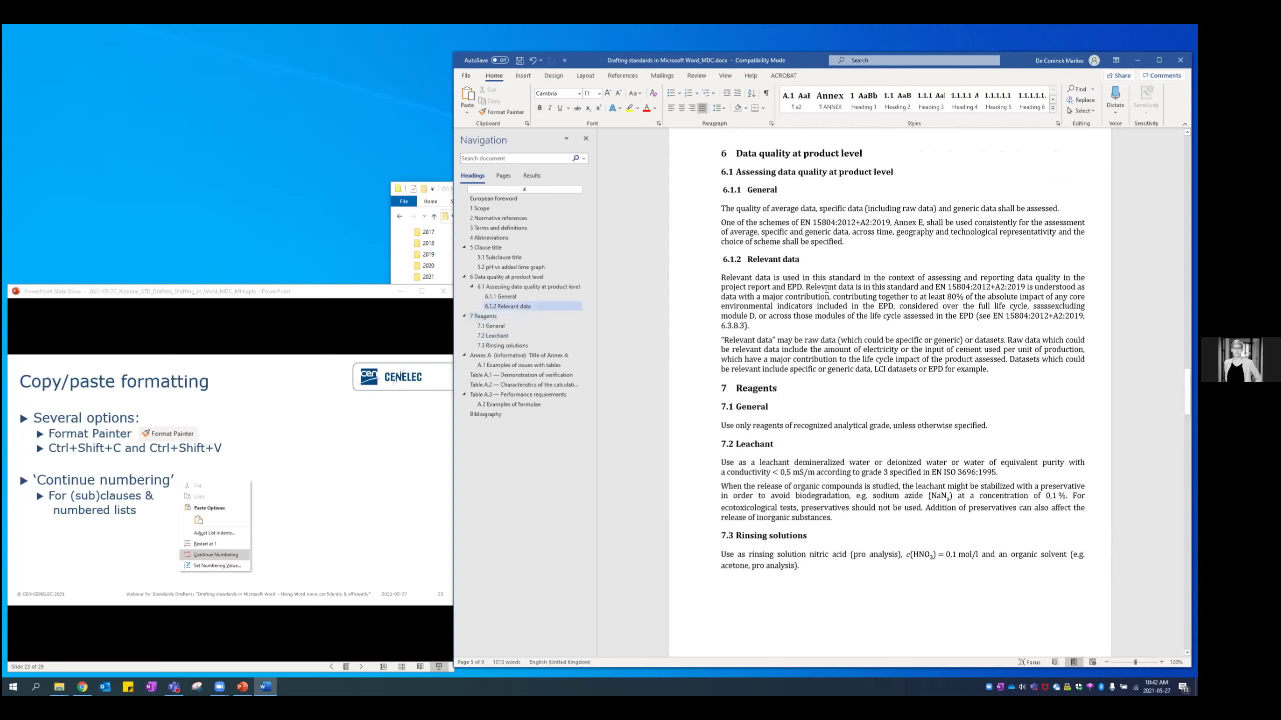
Switch to the PowerPoint slide show, advance to the Autonumbering & fields slide, and return to the Word document
click(310, 322)
click(310, 325)
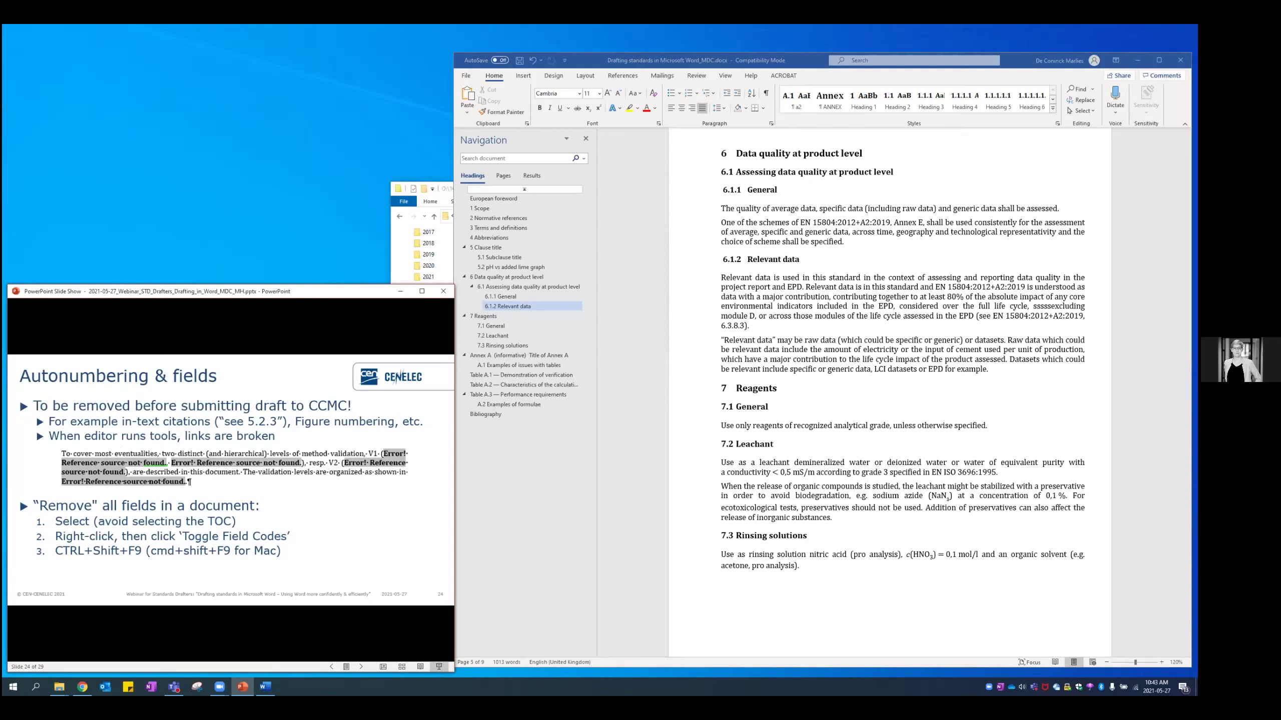
click(751, 296)
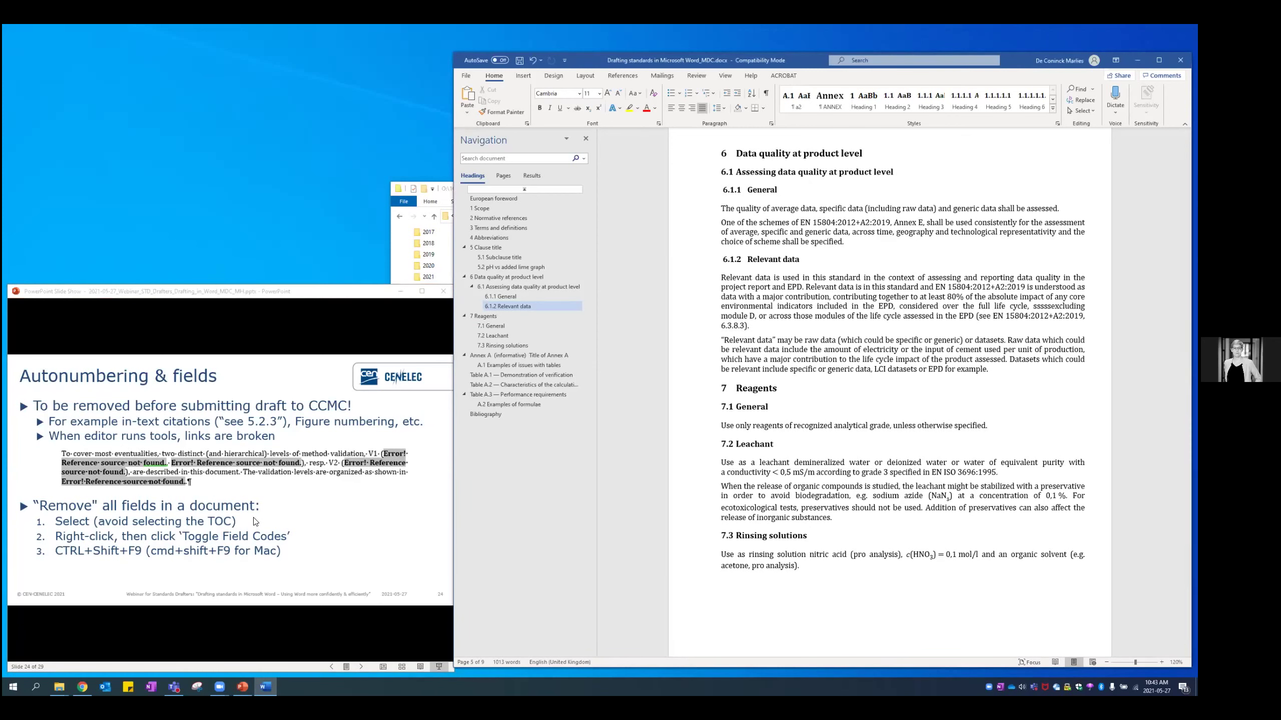
click(889, 233)
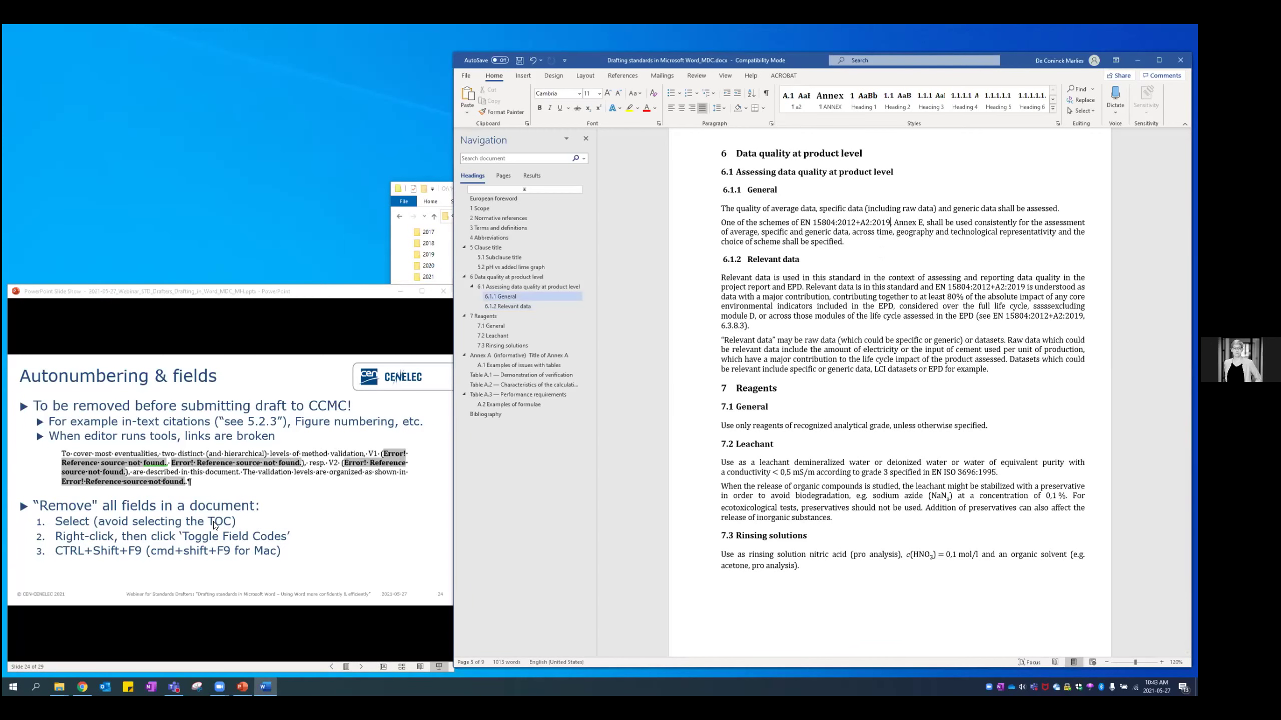
Select all content from the European foreword heading through the Bibliography, excluding the table of contents, review the selection, and clear it
click(804, 287)
scroll(798, 267, up, 1)
scroll(798, 267, up, 2)
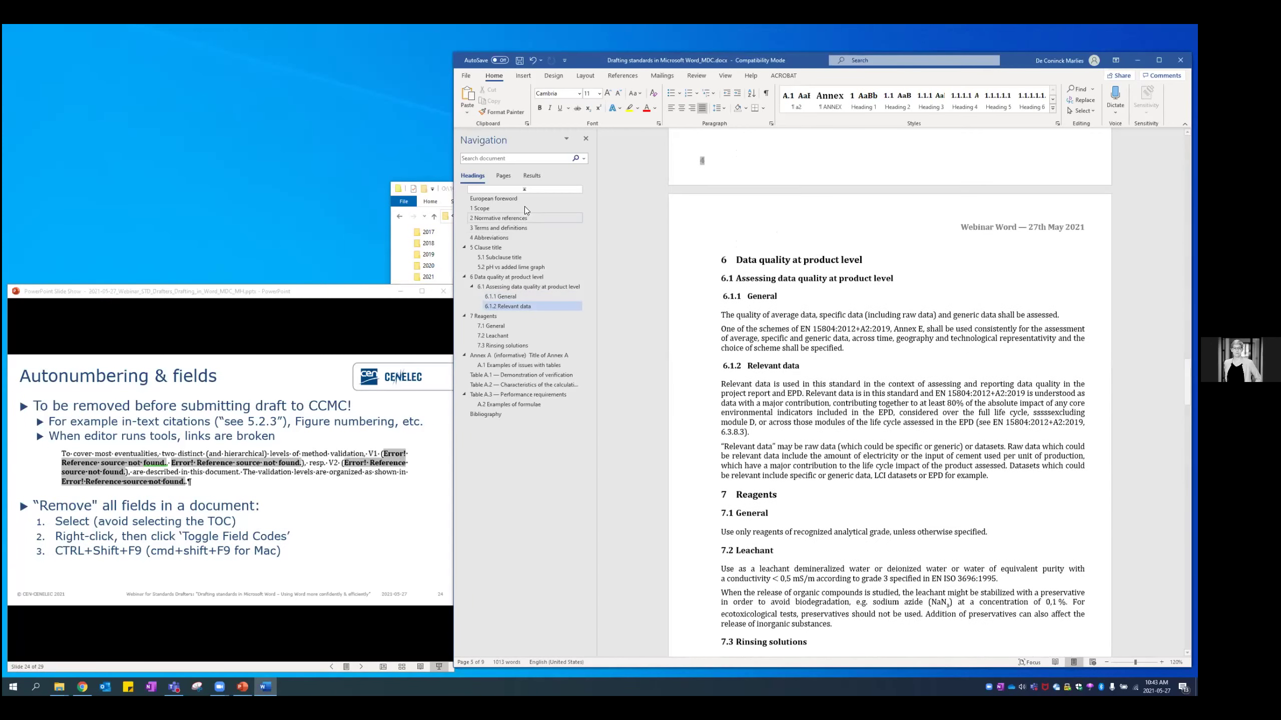
click(524, 199)
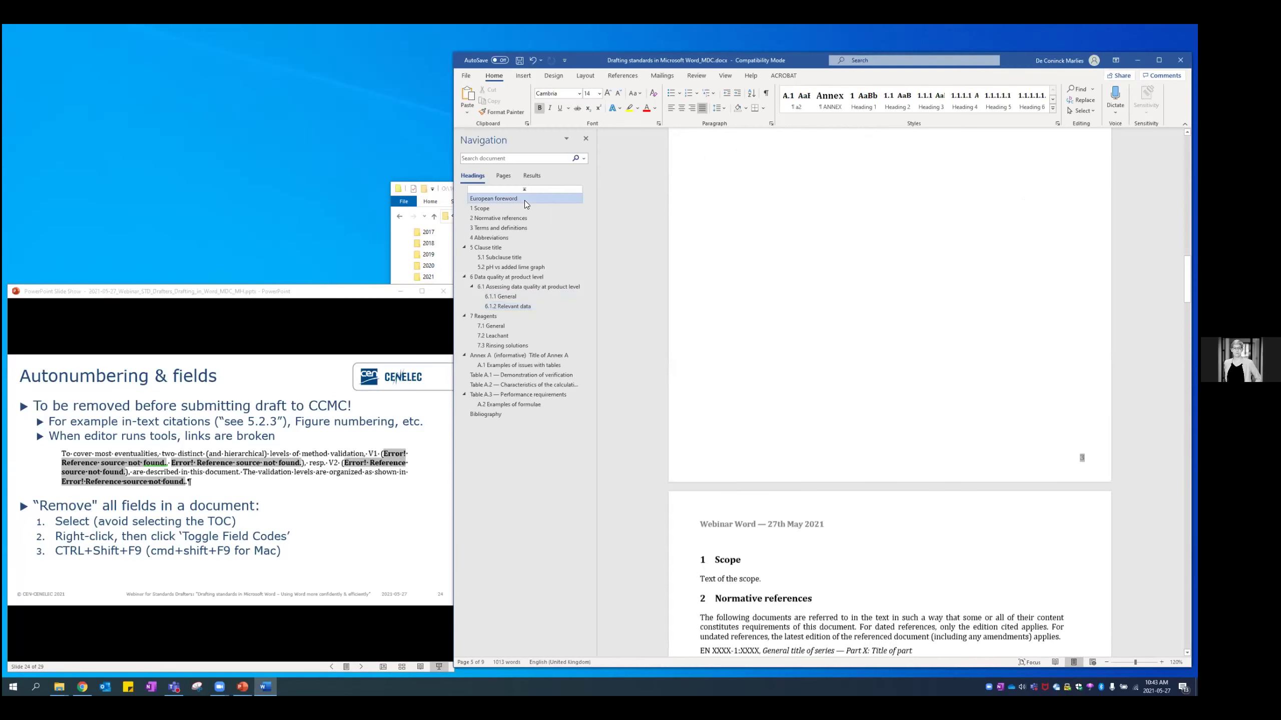
scroll(698, 237, up, 8)
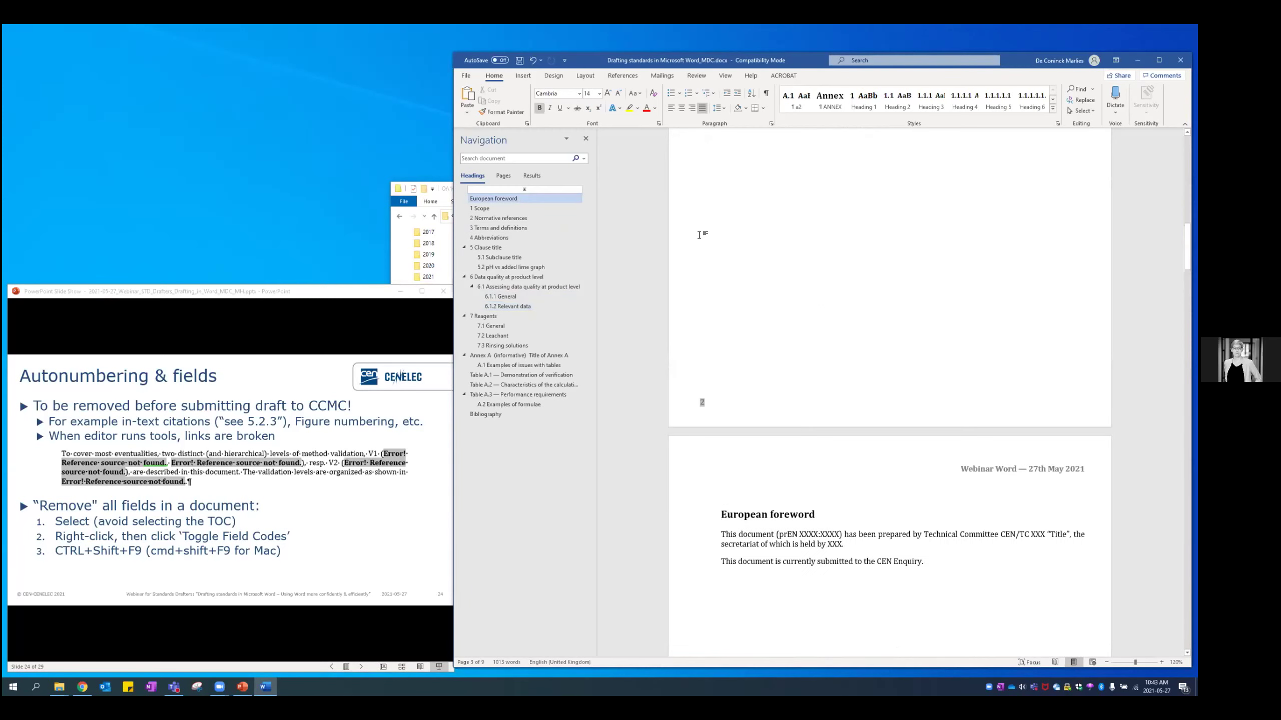
scroll(700, 235, down, 7)
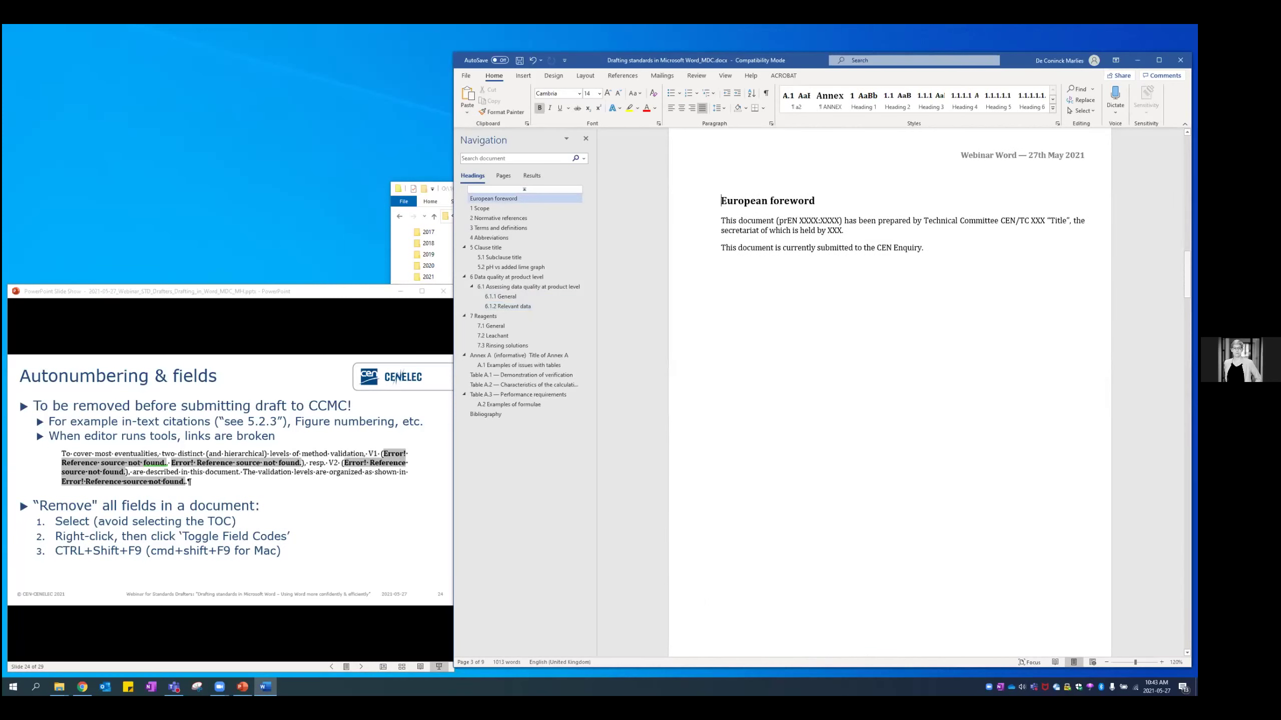
drag(1187, 275, 1187, 603)
shift+click(896, 387)
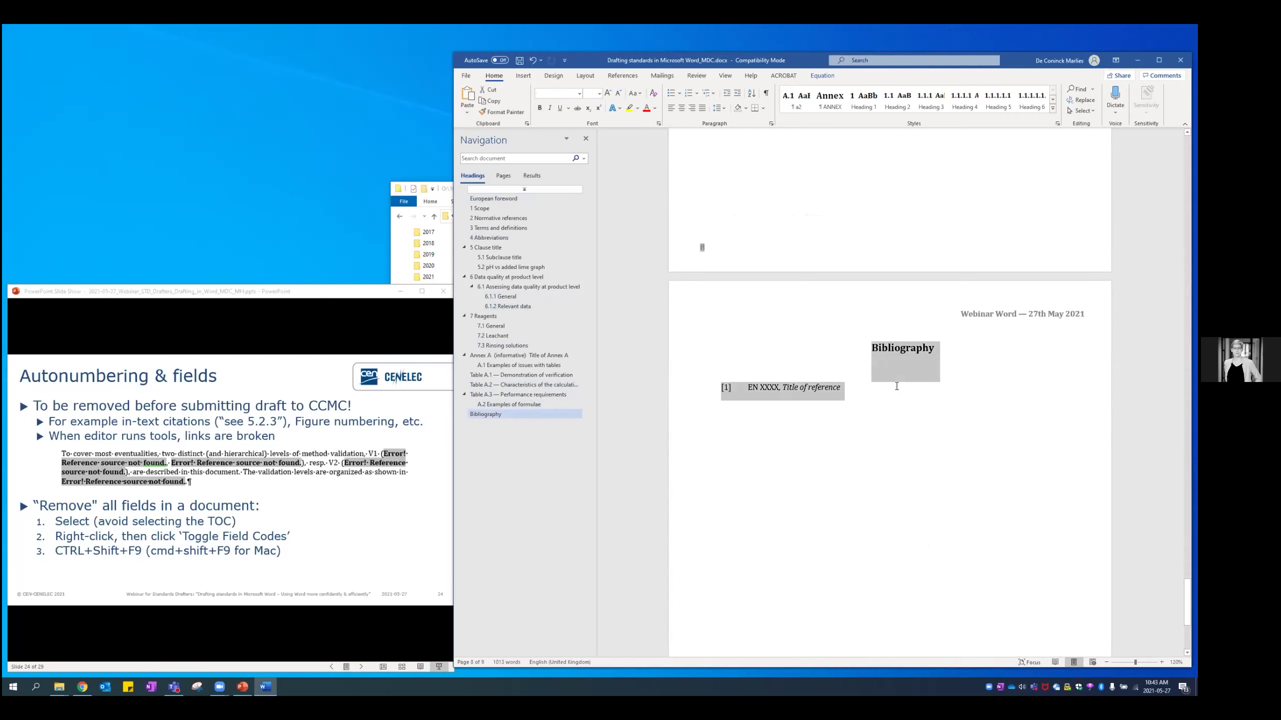
scroll(823, 377, up, 2)
scroll(824, 376, up, 10)
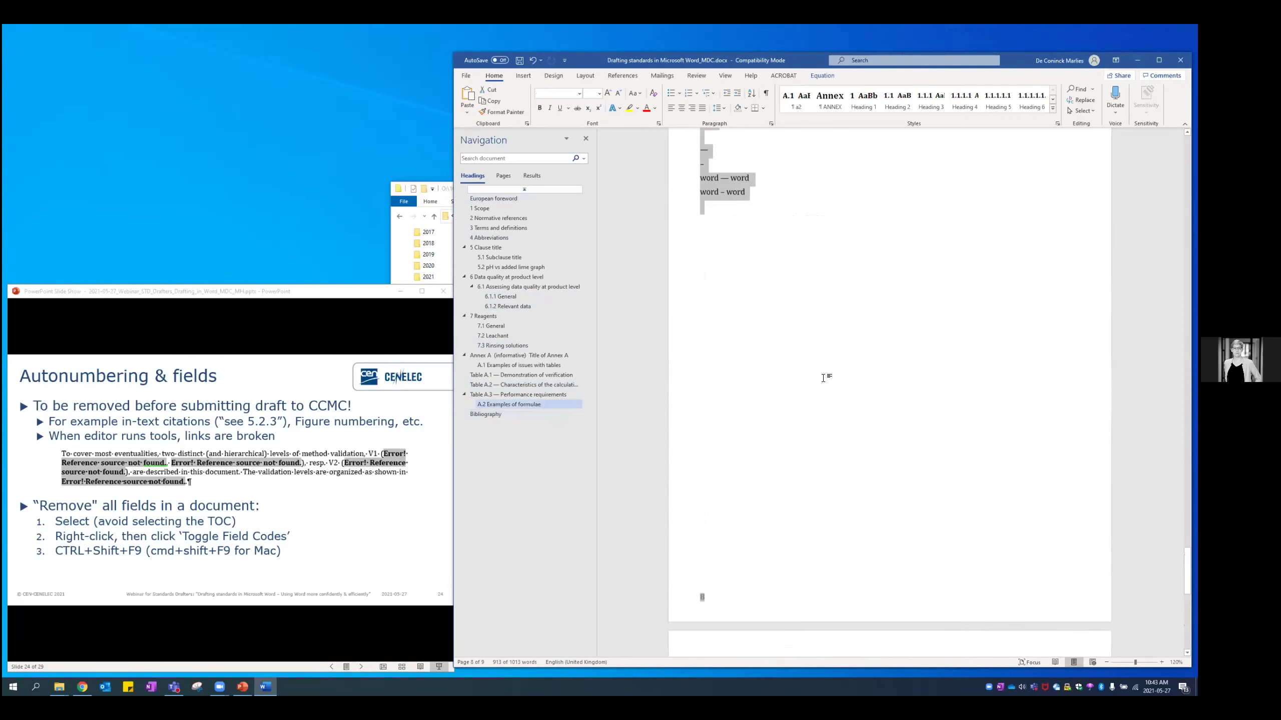
scroll(823, 376, up, 4)
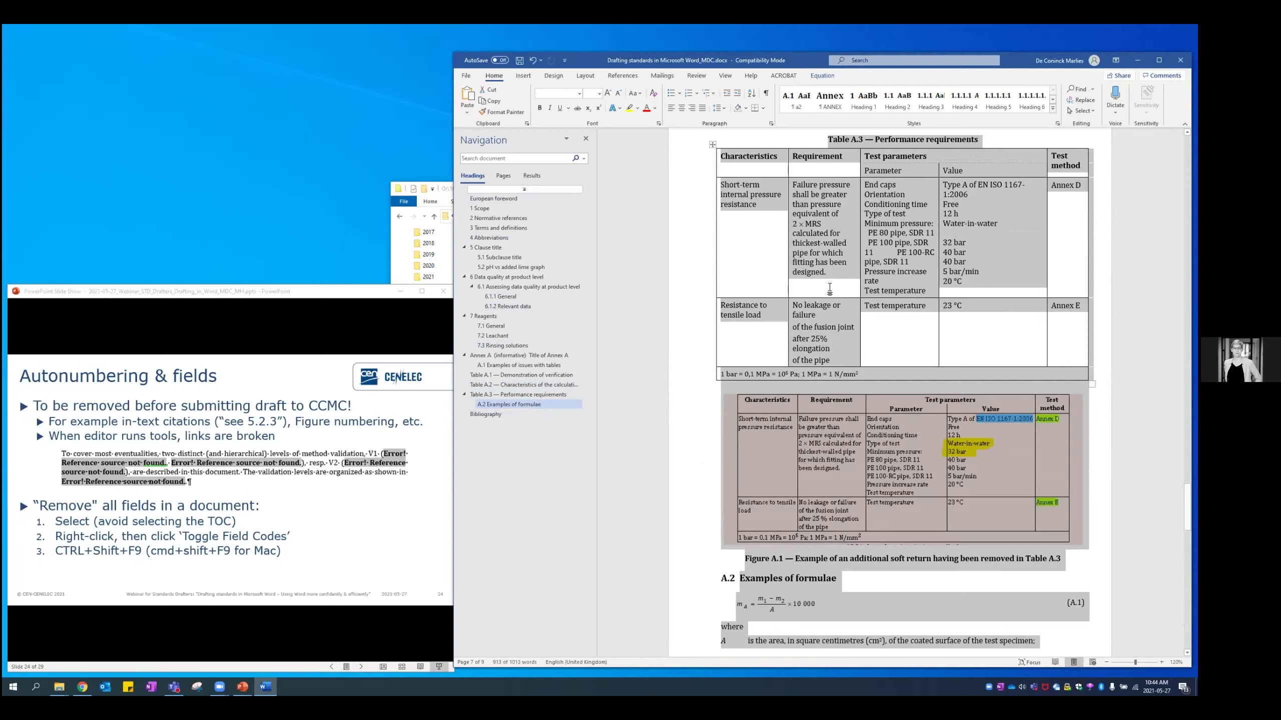
click(838, 243)
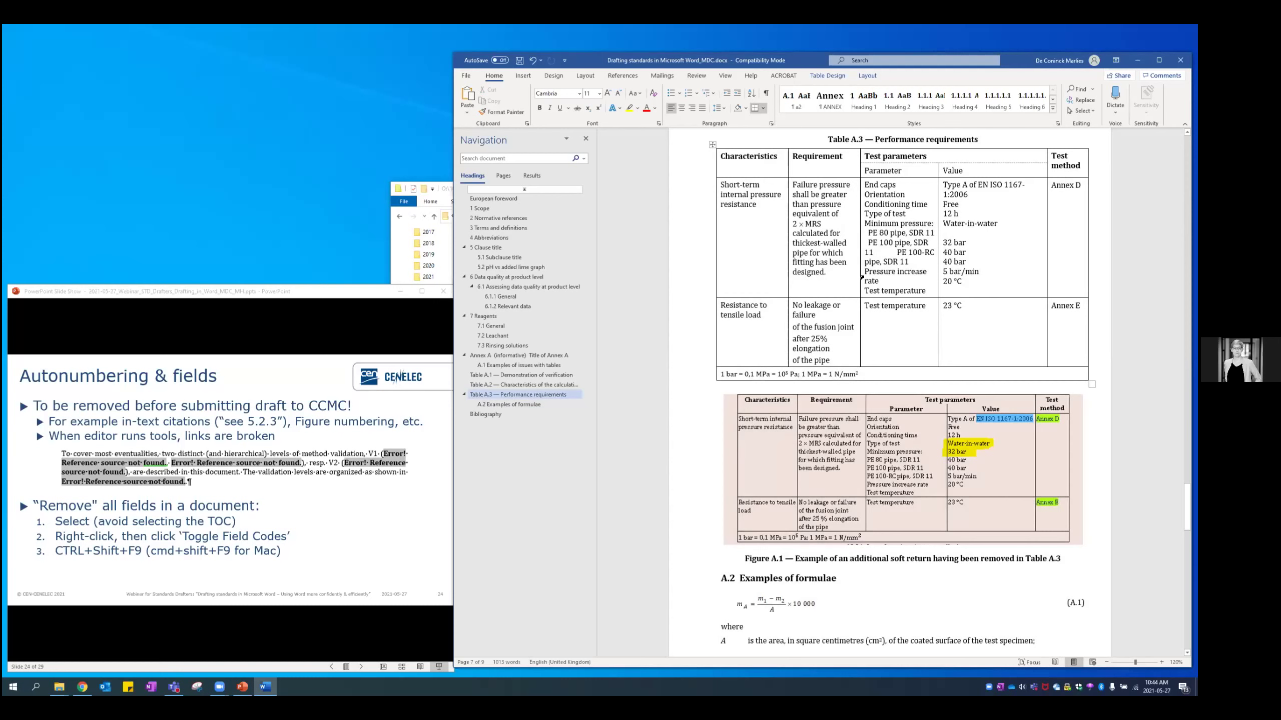
Switch to the PowerPoint slide show, advance to the Table of contents slide, and return to the Word document
click(308, 324)
click(310, 323)
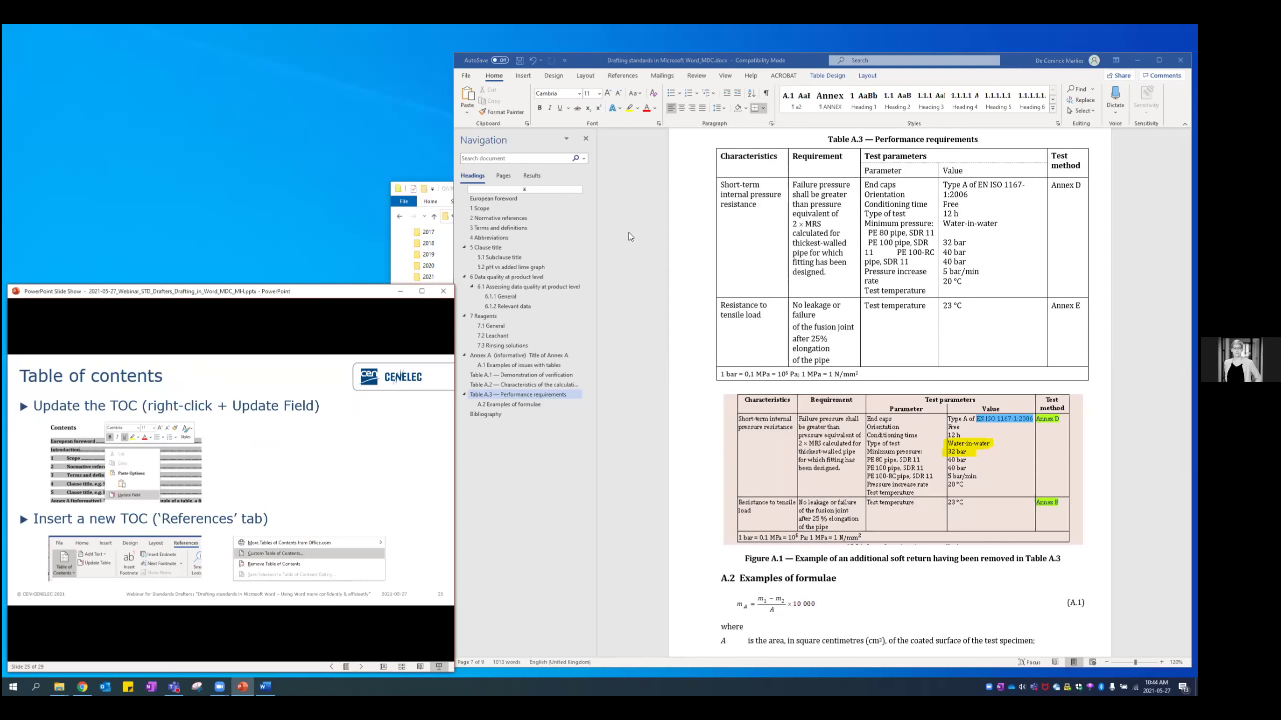
click(535, 198)
Update the table of contents field on the Contents page before the European foreword
click(535, 198)
scroll(611, 225, up, 15)
scroll(611, 226, down, 1)
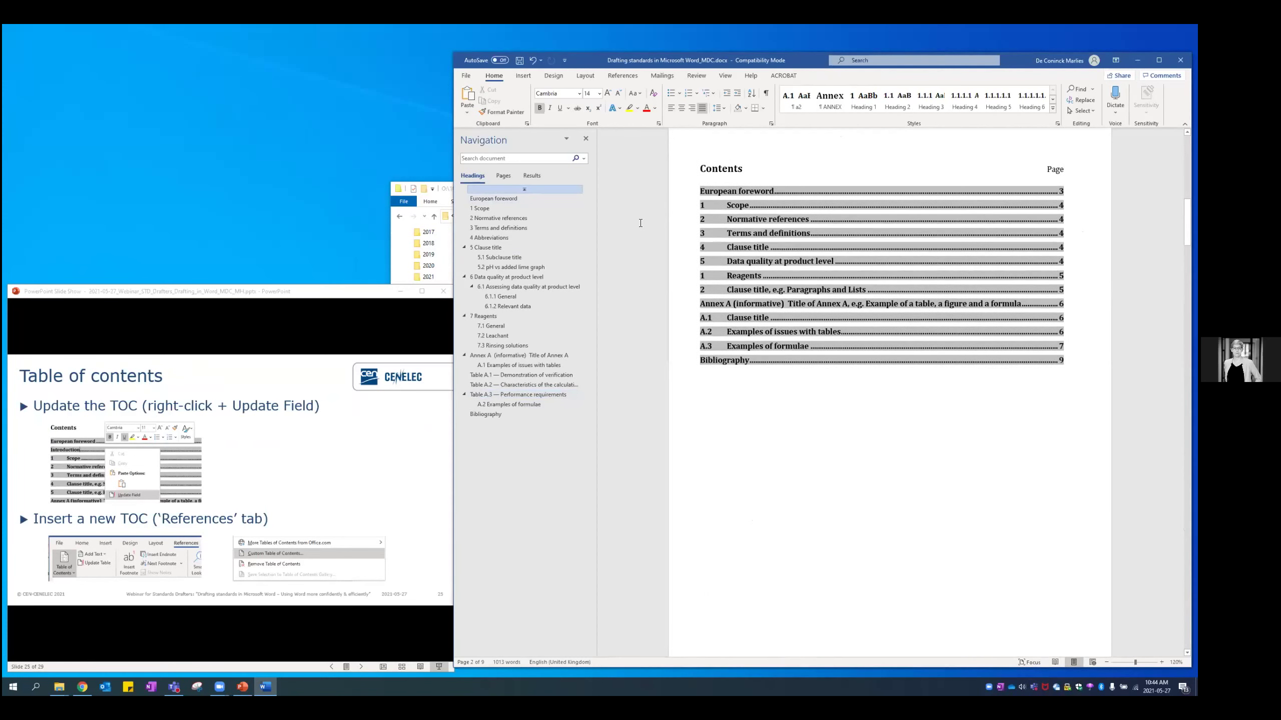
right_click(760, 261)
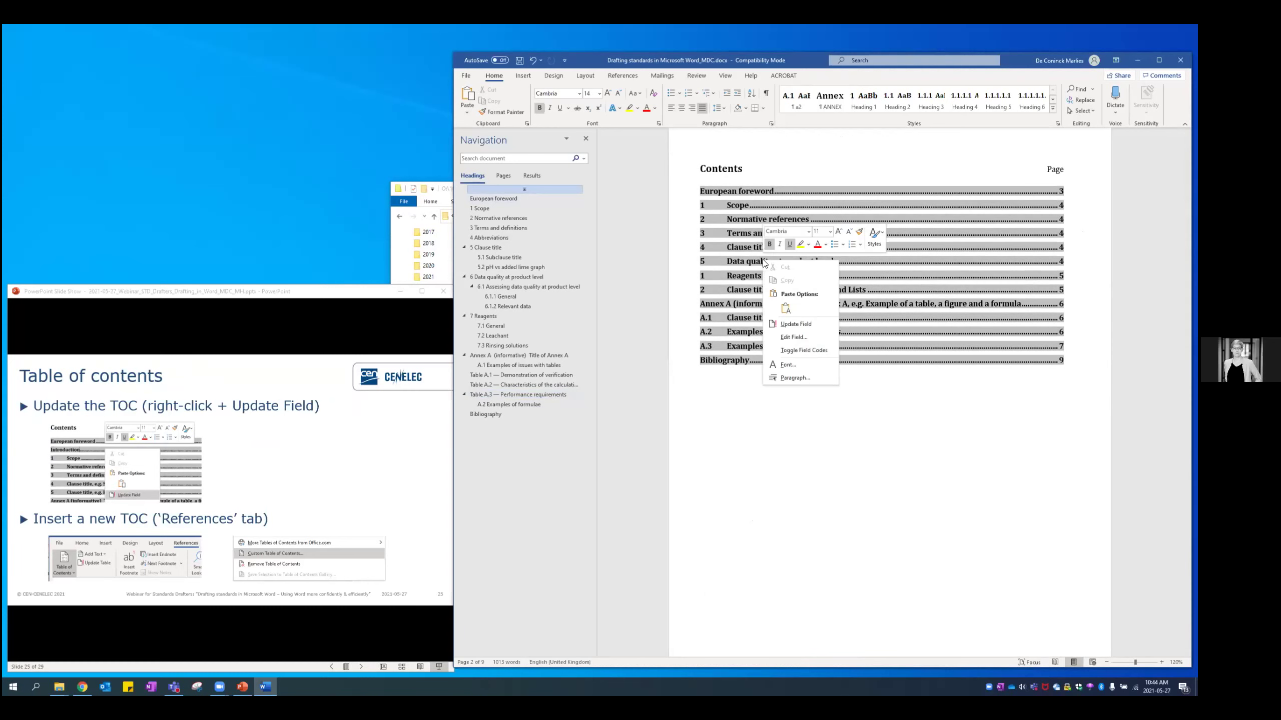
click(789, 325)
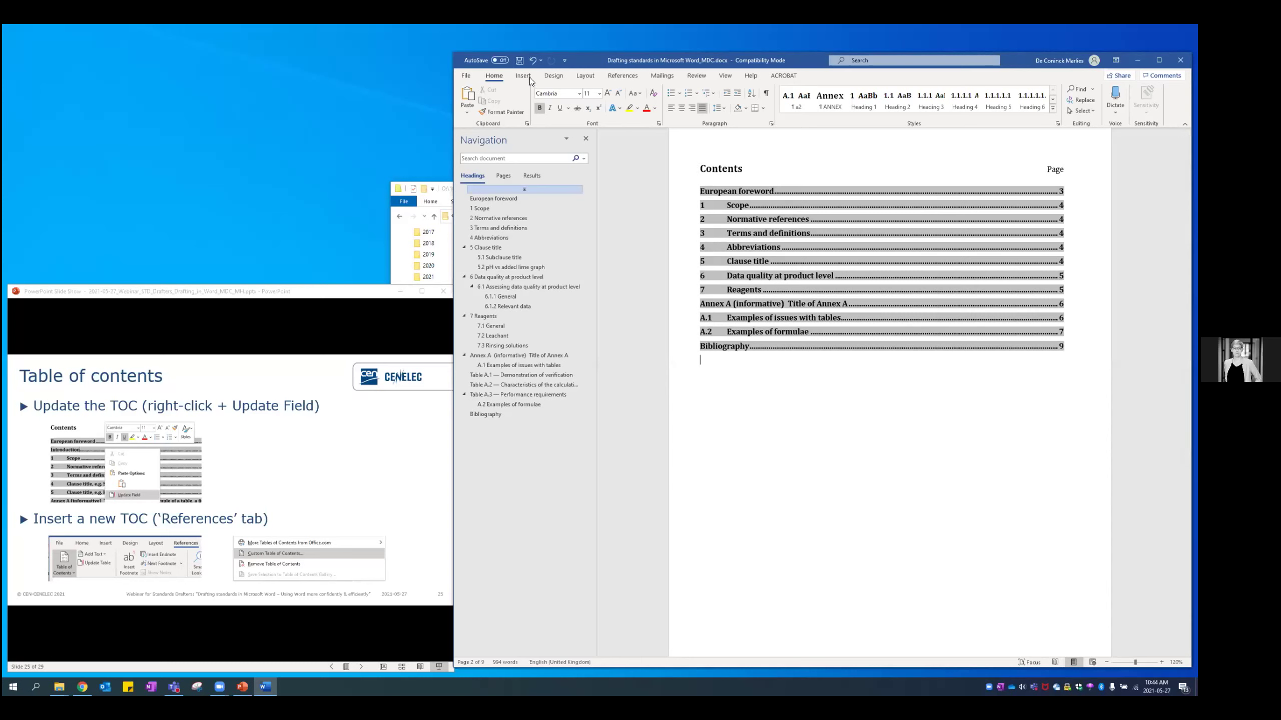
Open the options for a custom table of contents and reset the style levels to their defaults
click(622, 75)
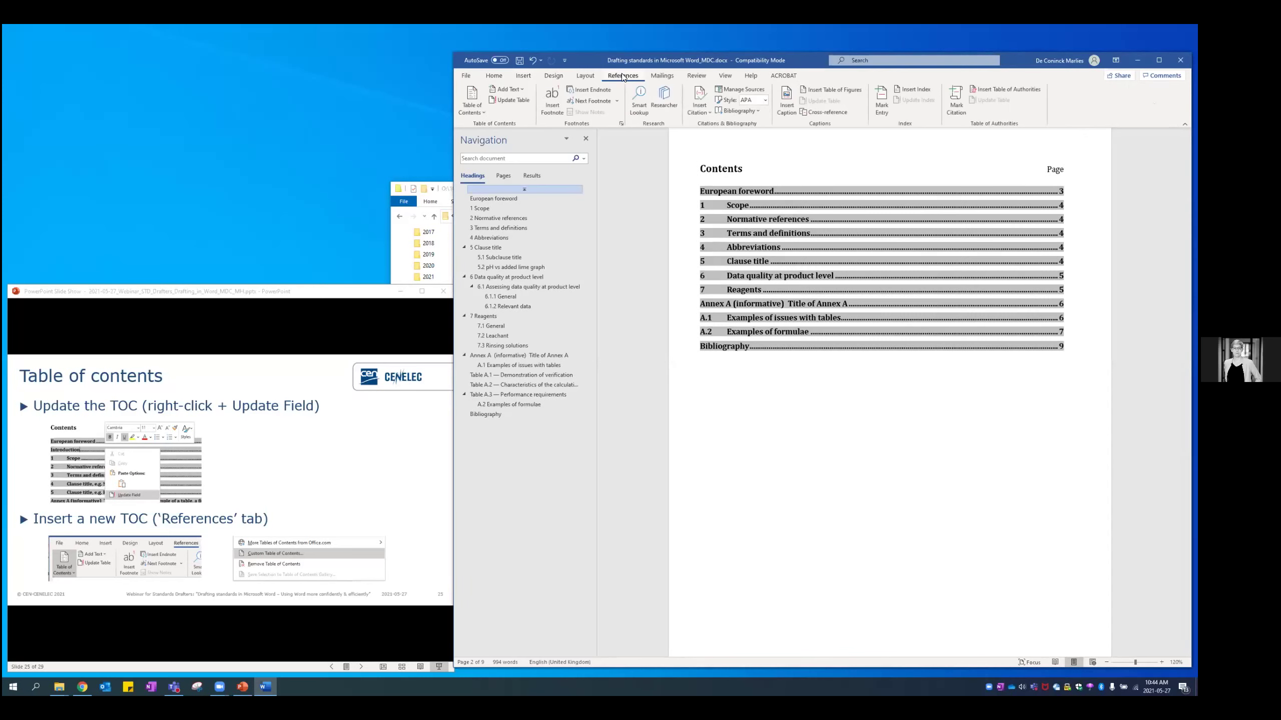
click(481, 112)
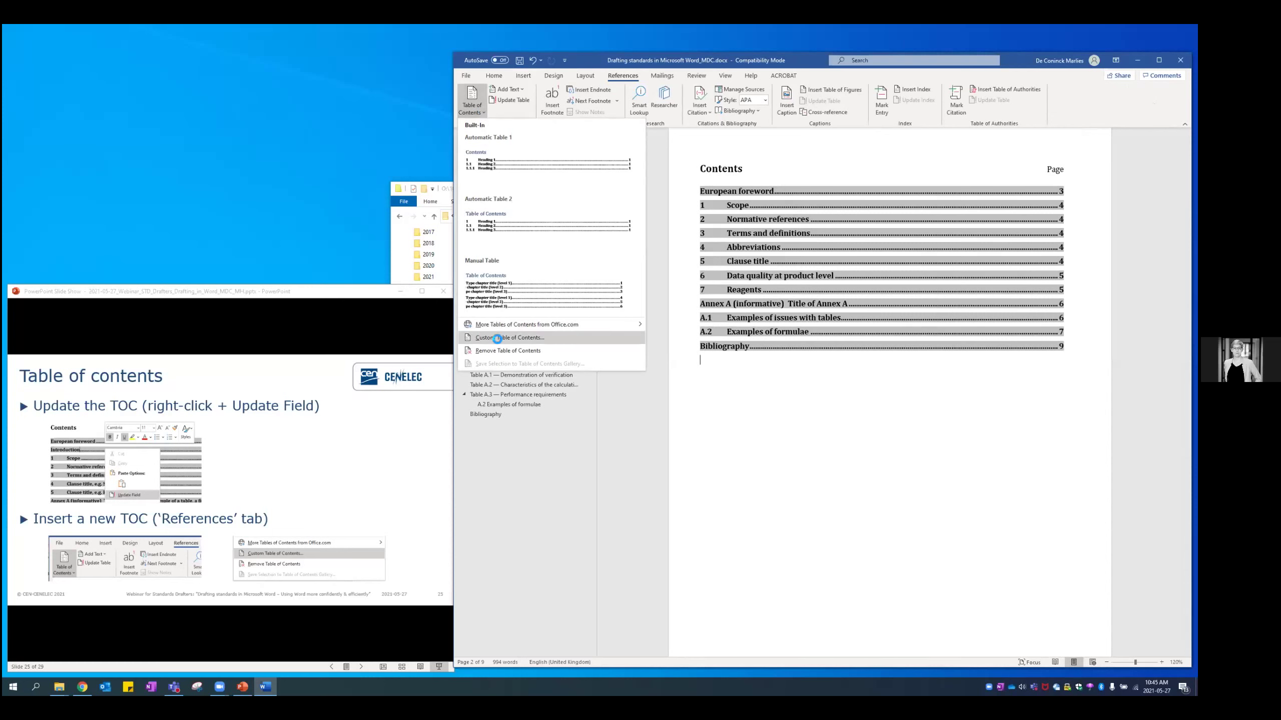
click(496, 338)
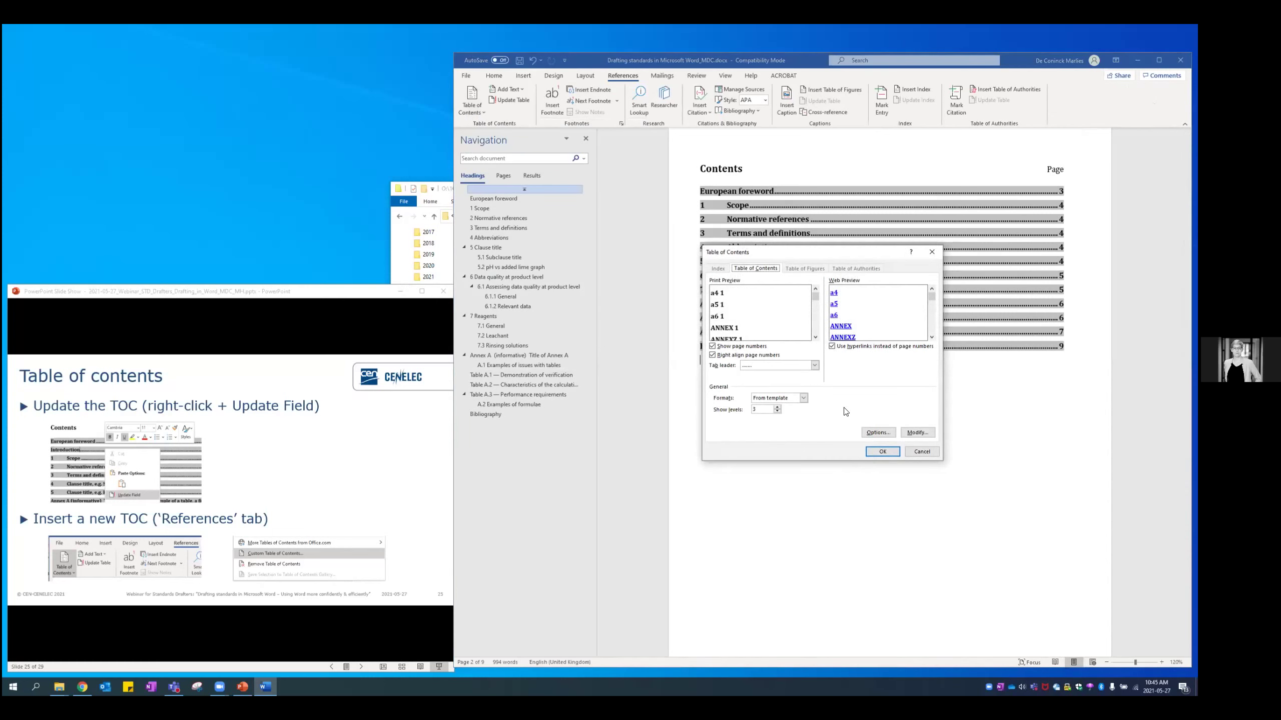
click(877, 433)
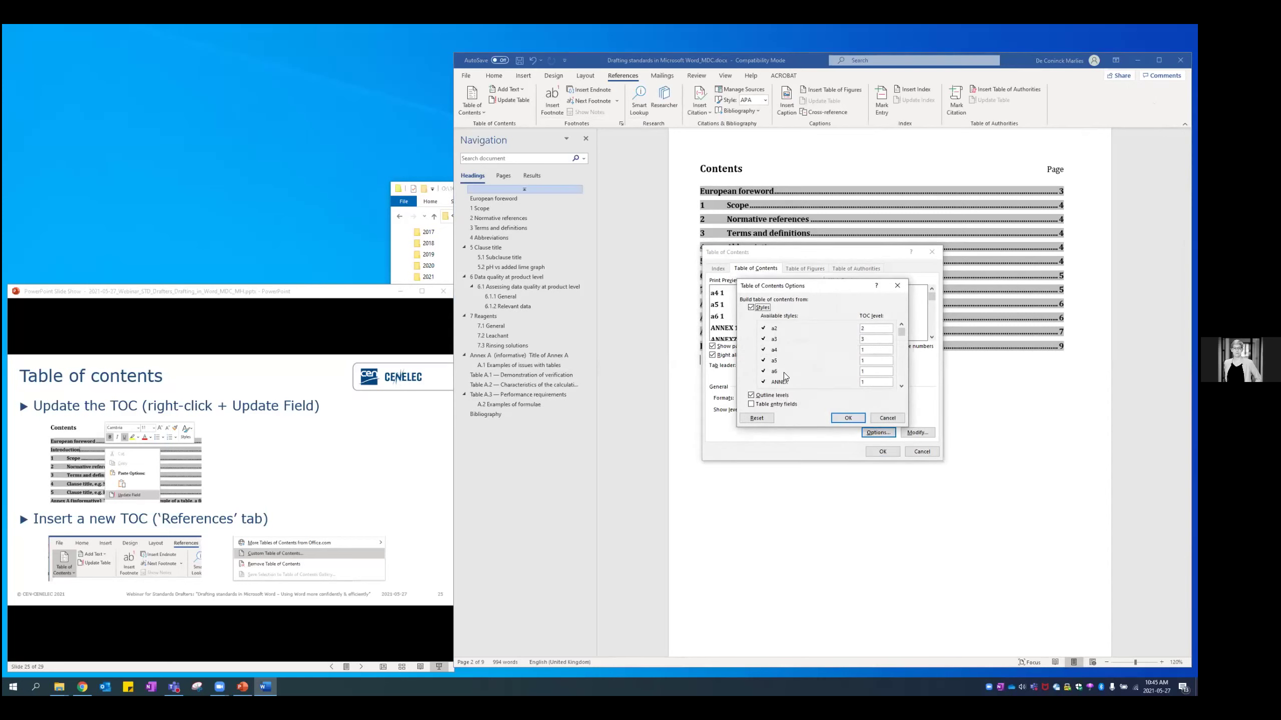
mouse_move(902, 329)
mouse_down()
mouse_move(888, 356)
mouse_move(902, 328)
mouse_up()
click(757, 417)
Assign TOC level 1 to the Biblio Title style and to the style used for the European foreword heading
click(901, 386)
click(901, 386)
click(901, 387)
click(901, 386)
click(901, 386)
click(901, 387)
click(901, 387)
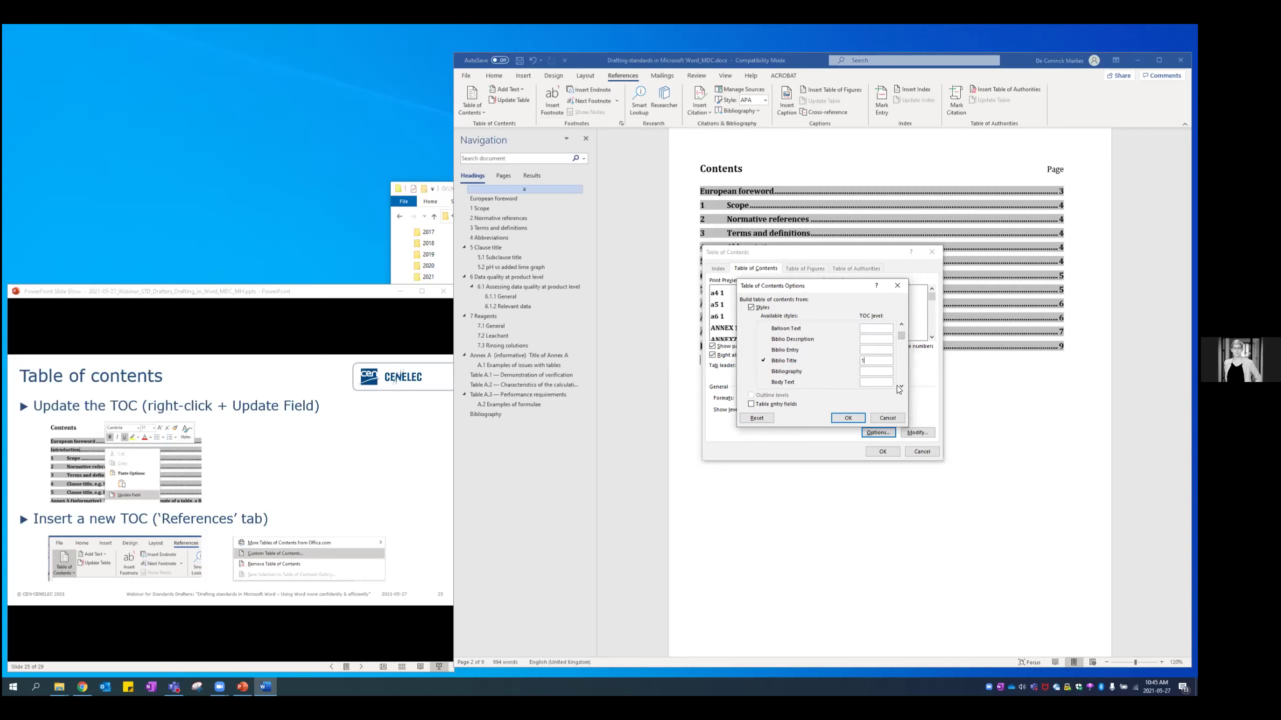
click(902, 386)
click(901, 385)
click(902, 386)
click(901, 386)
click(902, 386)
click(901, 386)
click(901, 386)
click(901, 385)
click(901, 386)
click(902, 386)
click(901, 385)
click(879, 370)
text(1)
Clear the TOC level of the third-level heading style, apply the options, and replace the existing table of contents
click(901, 386)
click(902, 386)
click(901, 386)
click(902, 385)
click(902, 385)
click(867, 371)
key(BackSpace)
click(901, 386)
click(901, 386)
click(901, 386)
click(901, 386)
click(901, 386)
click(901, 386)
click(901, 386)
click(878, 353)
click(852, 419)
click(880, 452)
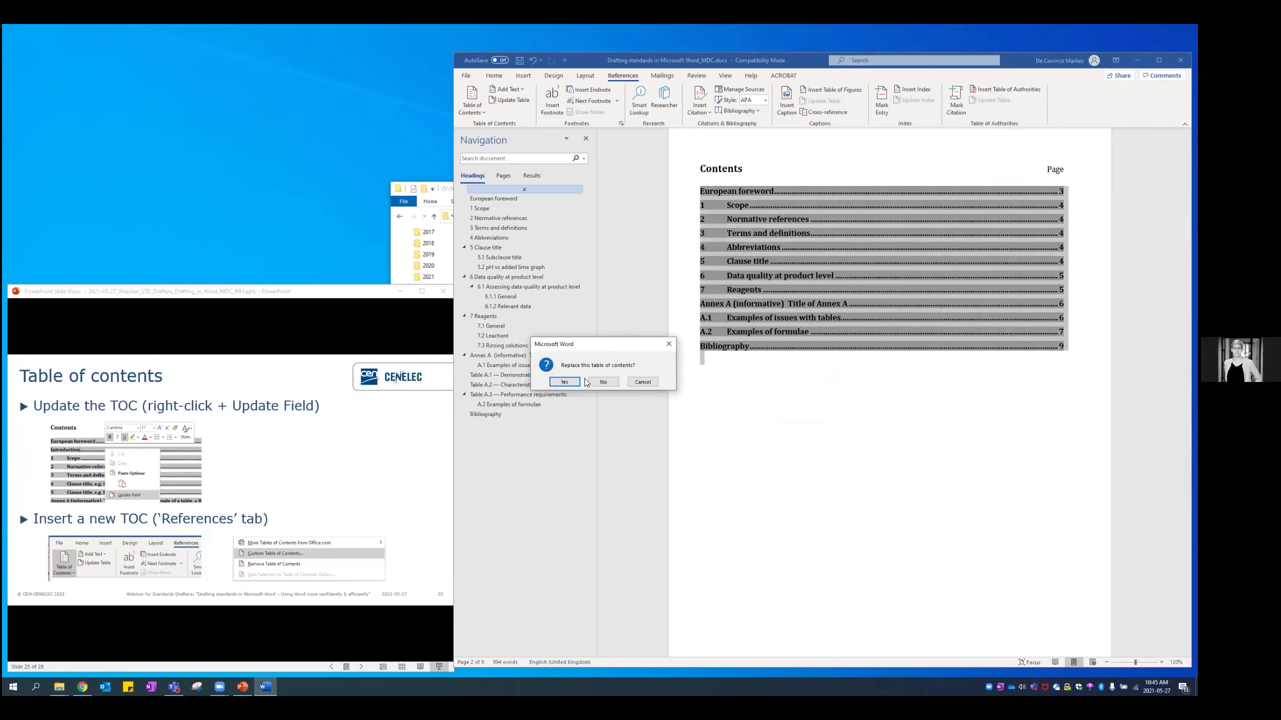
click(560, 383)
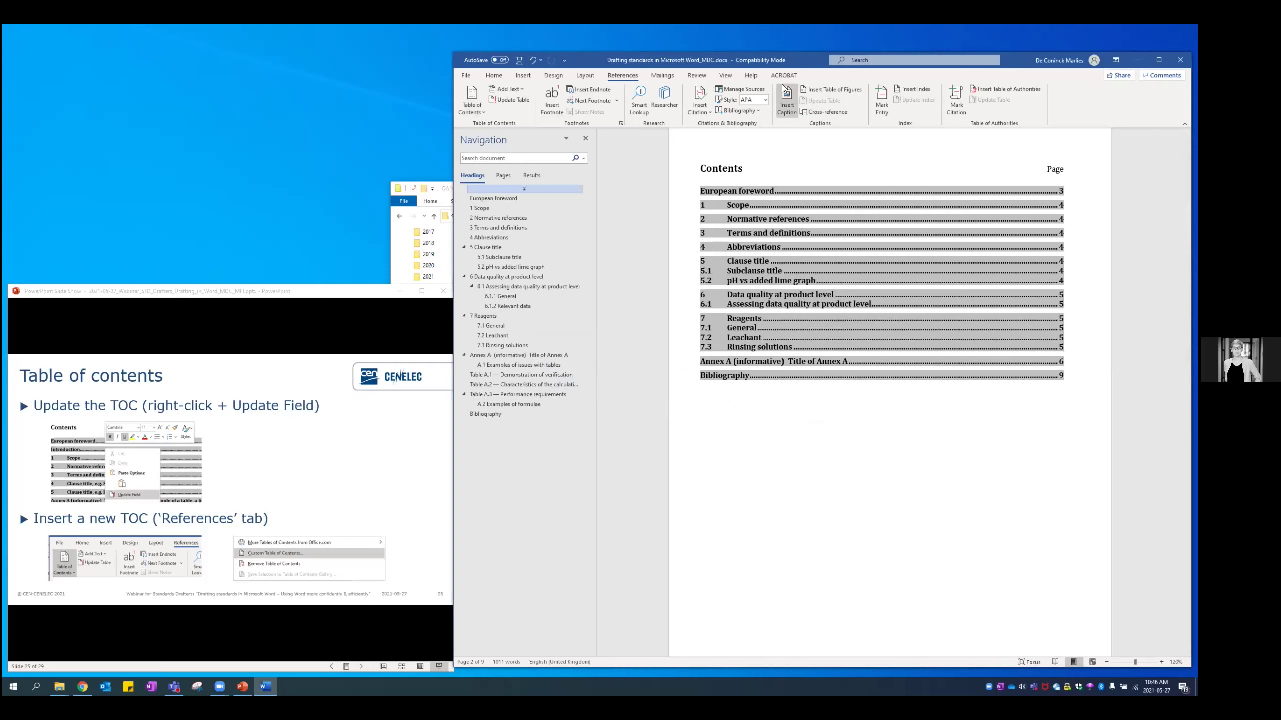
View the settings for inserting a table of figures and dismiss them without inserting one
click(815, 91)
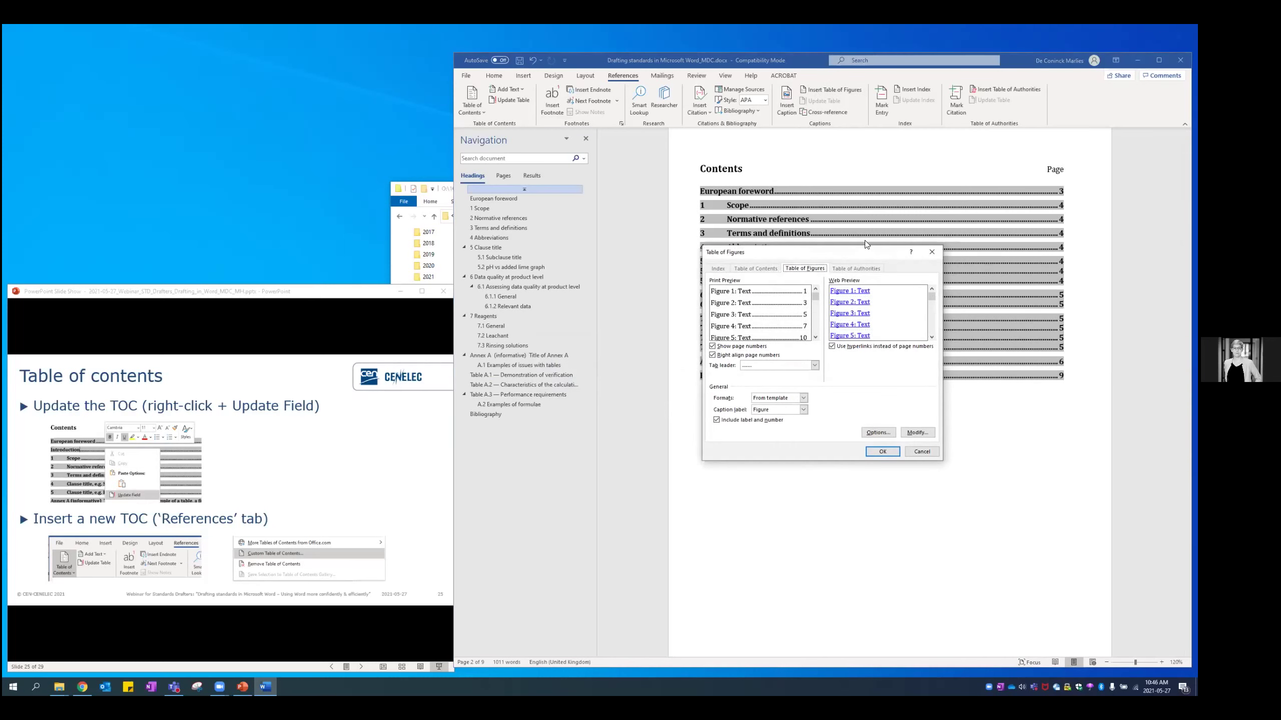
click(933, 252)
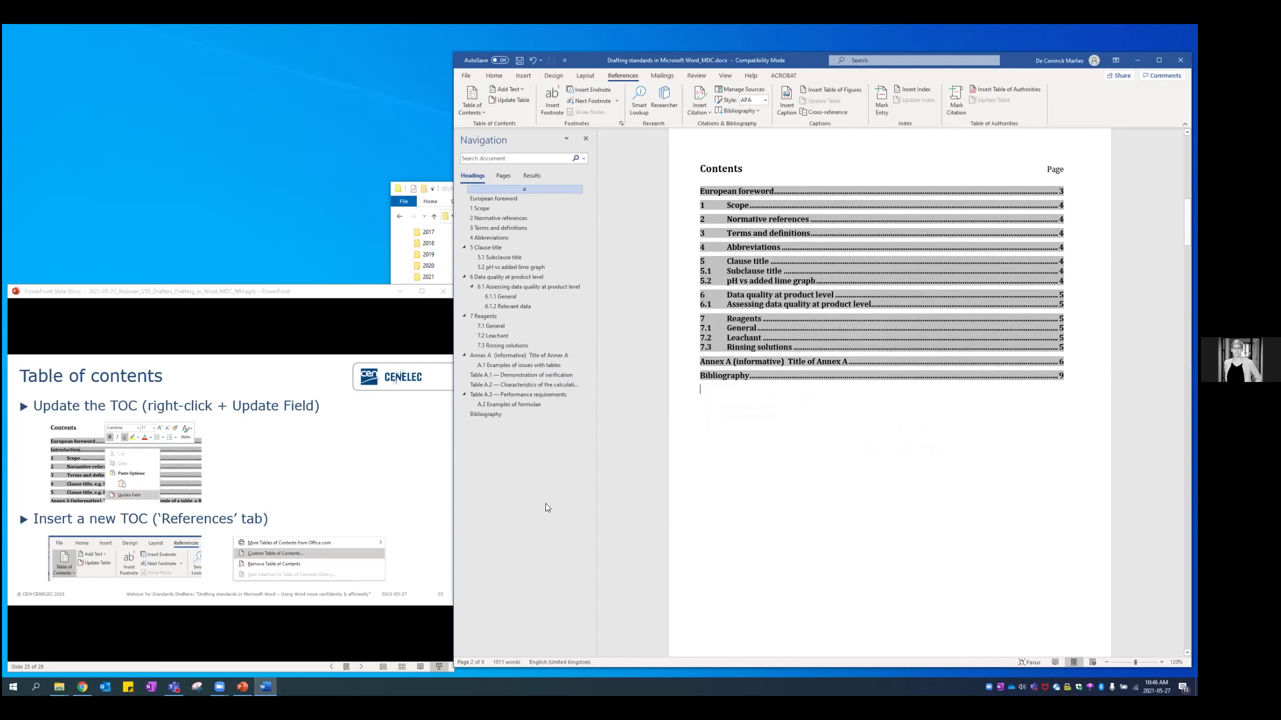
Switch to the PowerPoint slide show, advance to the Stm and tracked changes slide, and return to the Word document
click(275, 348)
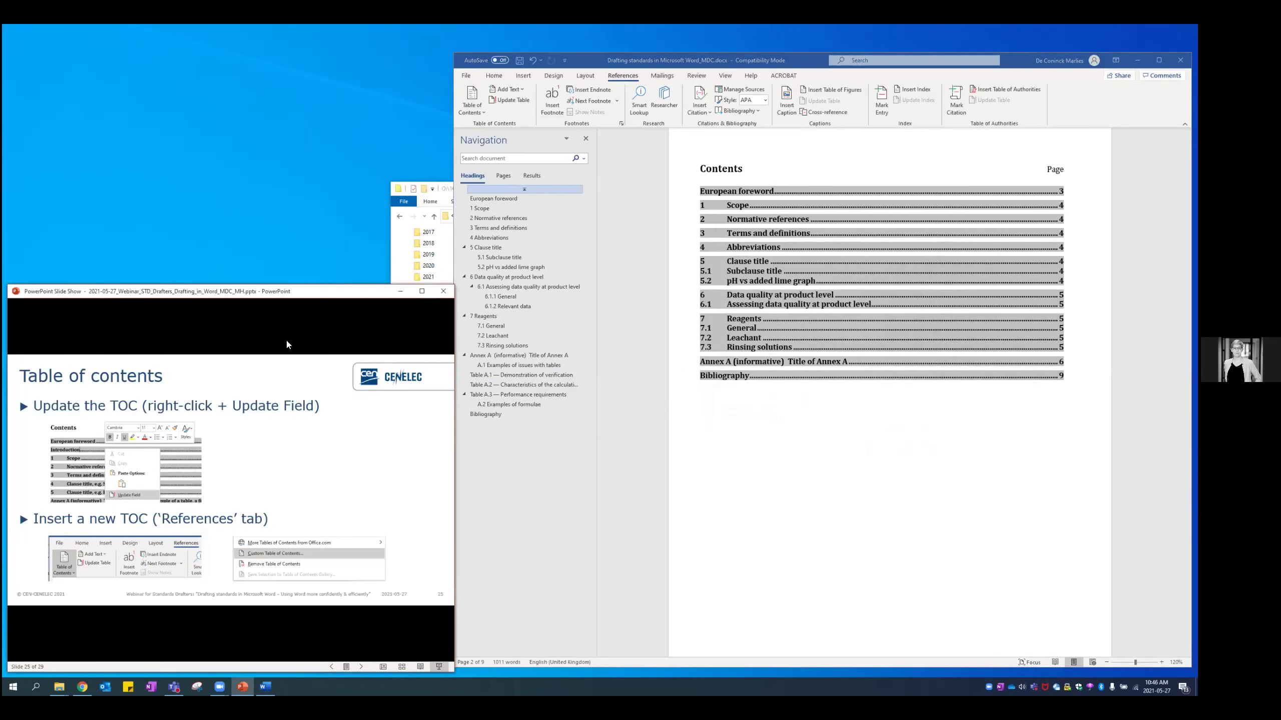
click(337, 346)
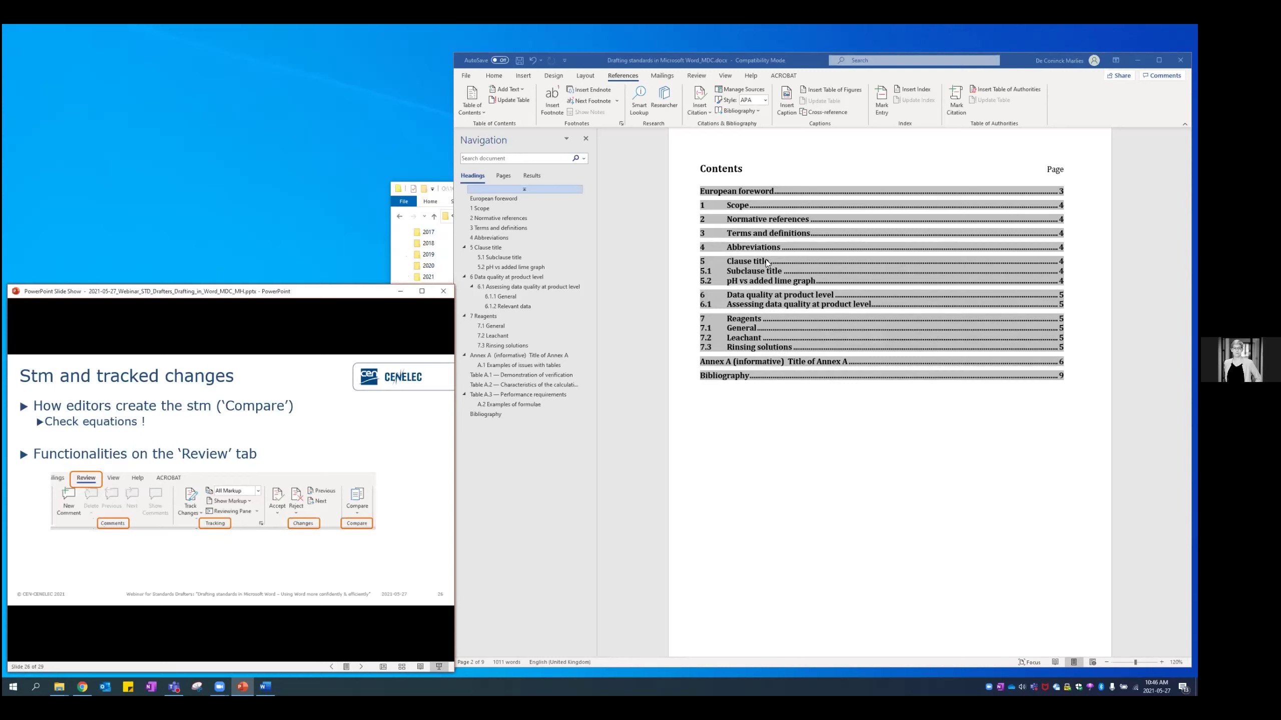
click(697, 75)
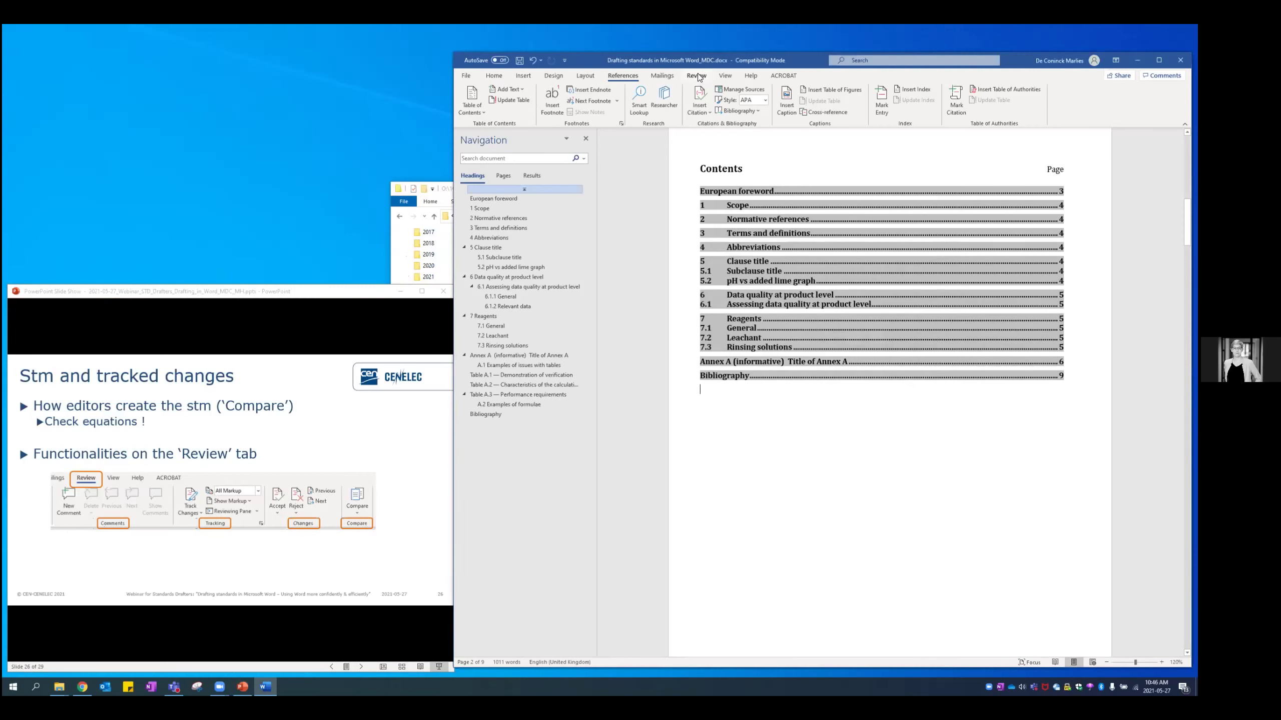
Start a document comparison with CEN_Simple_template.docx from the 2021-05-27 webinar folder as the original document
click(698, 76)
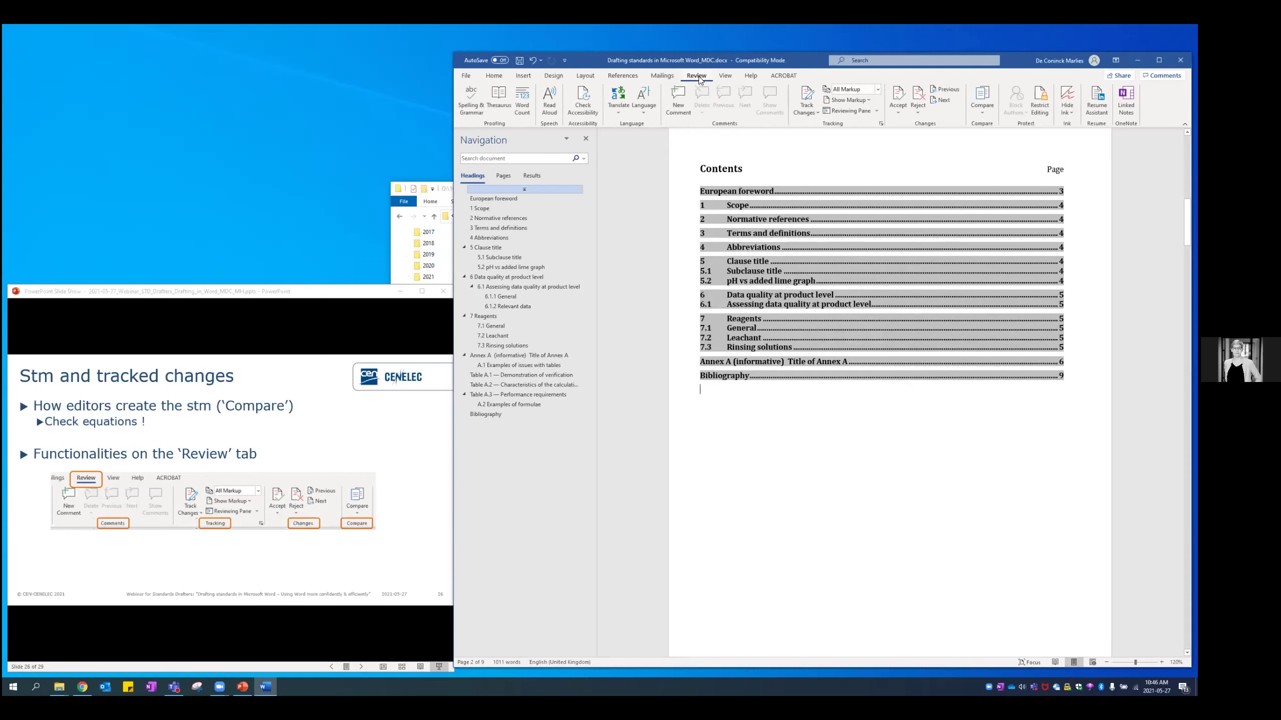
click(985, 114)
click(1010, 131)
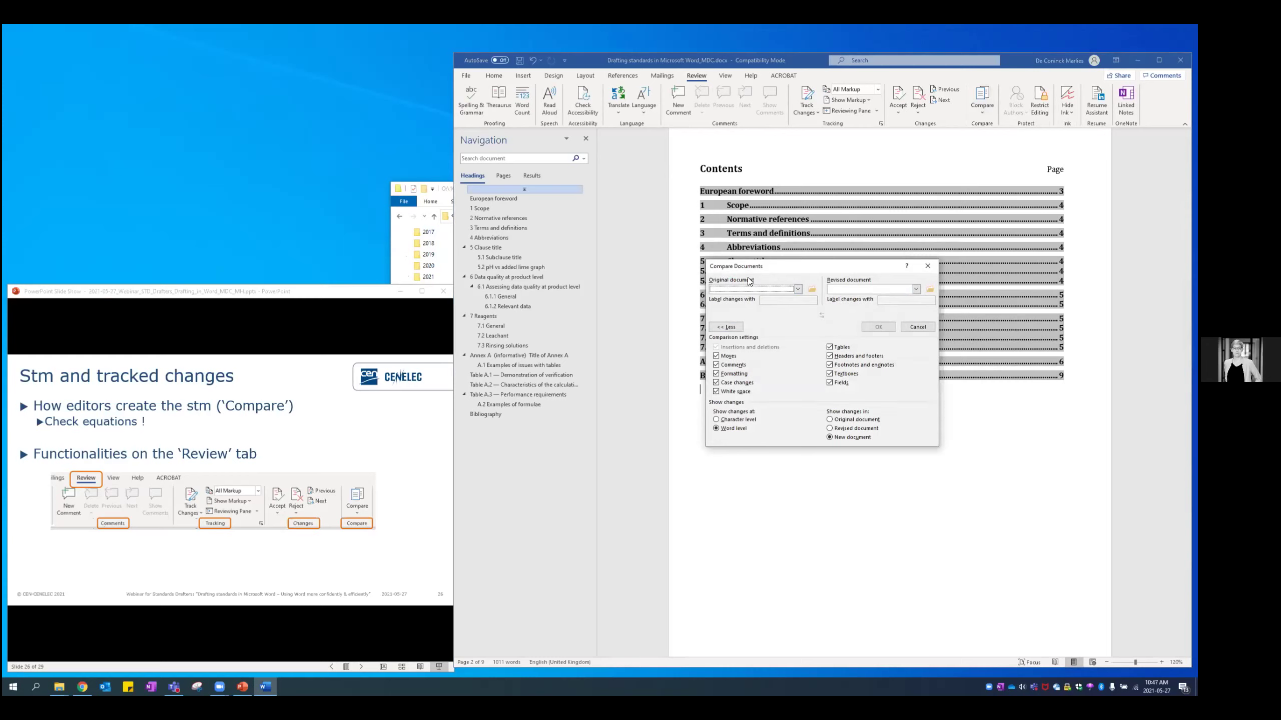
click(812, 290)
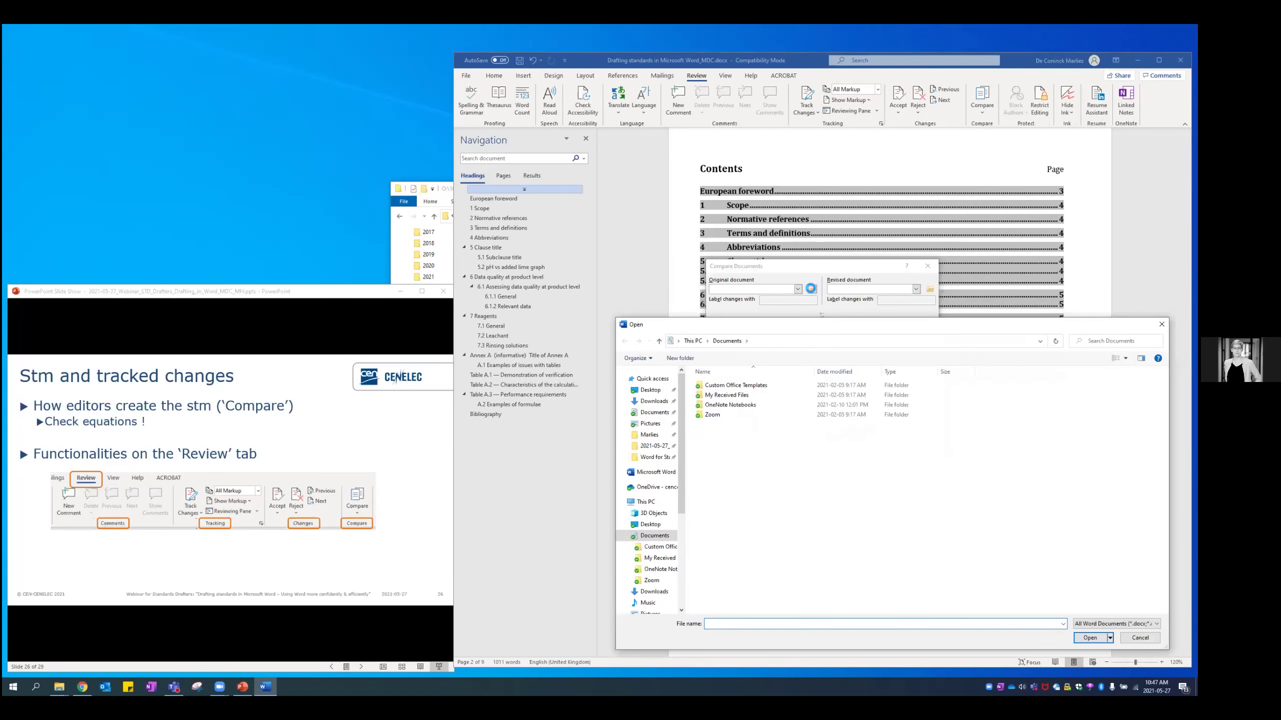
click(663, 453)
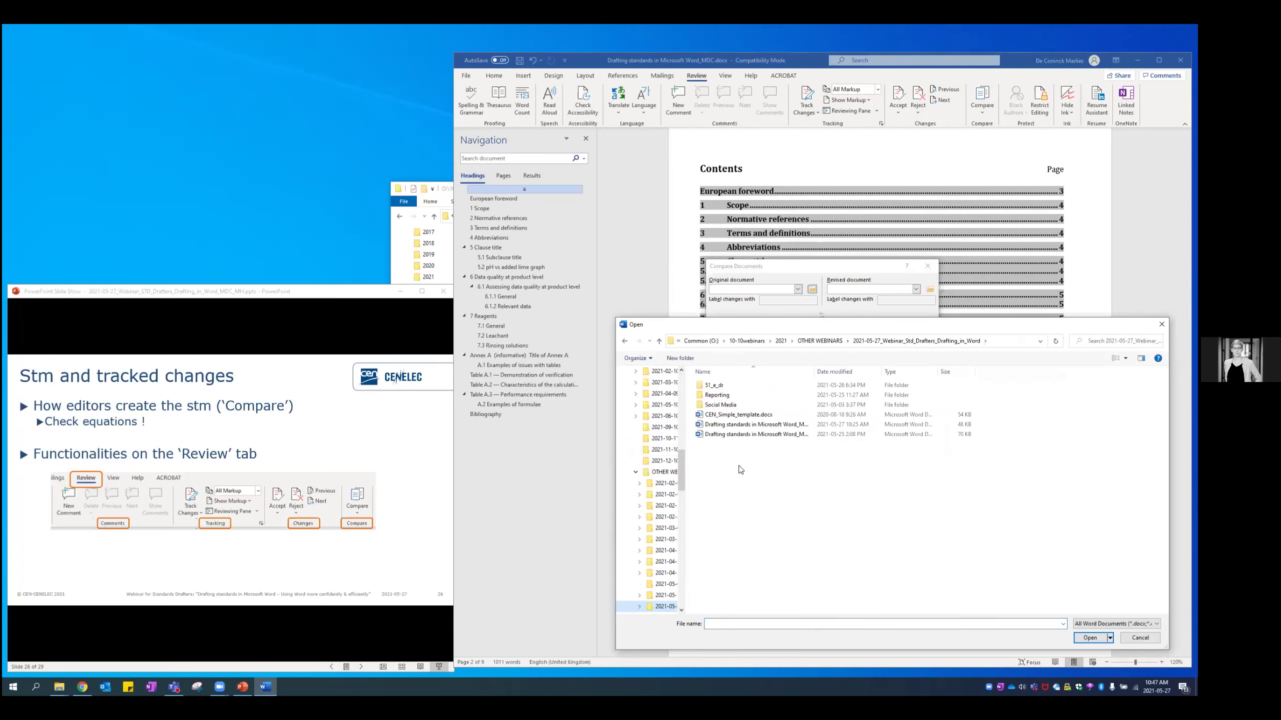
click(747, 415)
click(1089, 637)
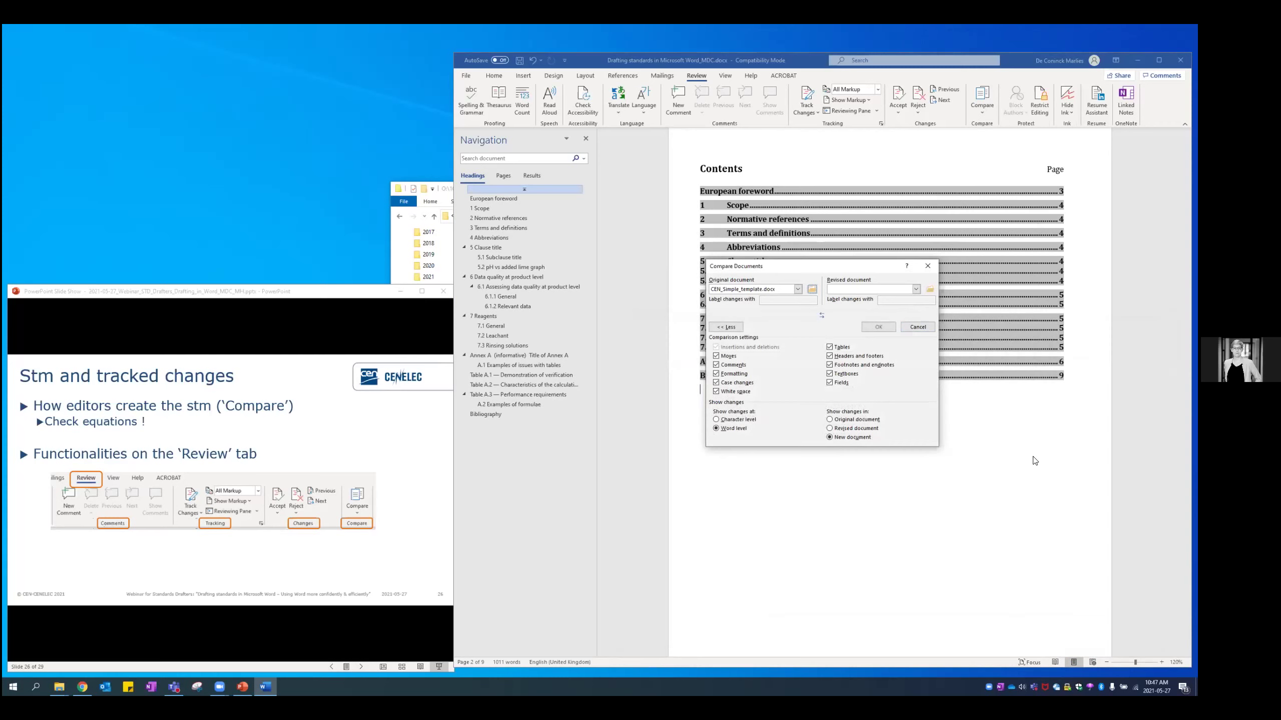
Choose Drafting standards in Microsoft Word_MDC.docx as the revised document and run the comparison into a new document
click(929, 289)
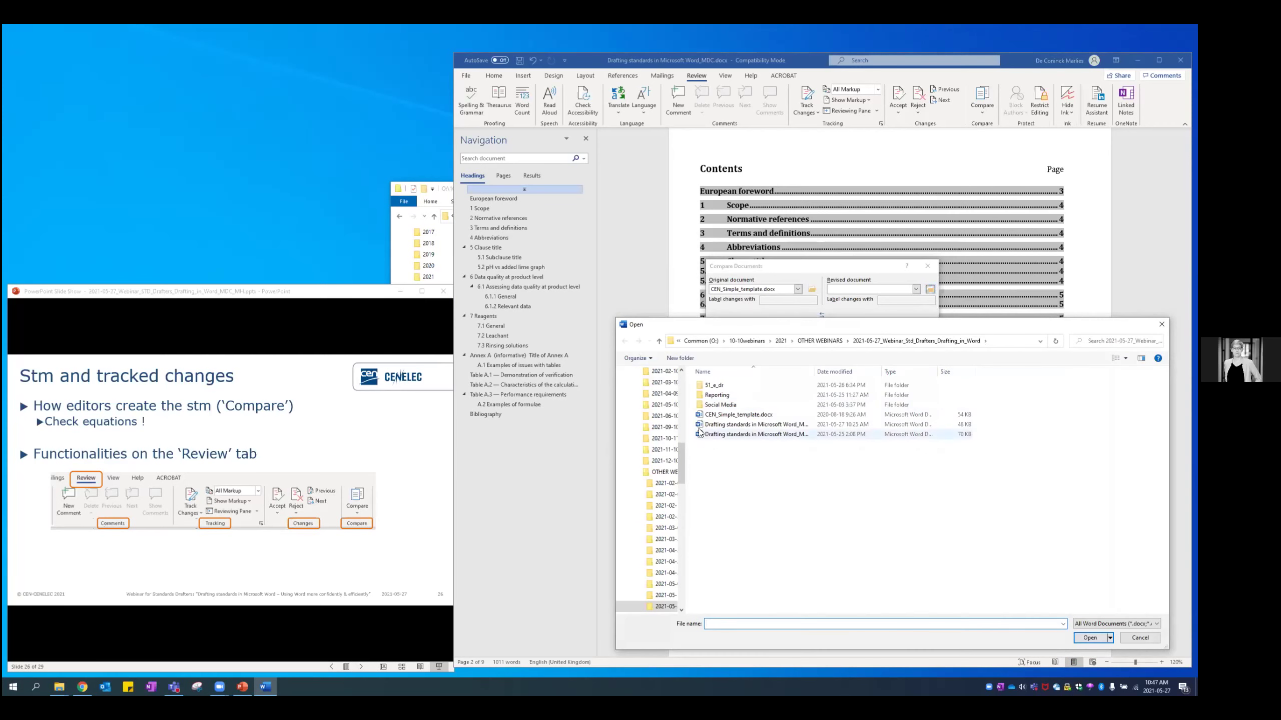
drag(682, 464, 685, 379)
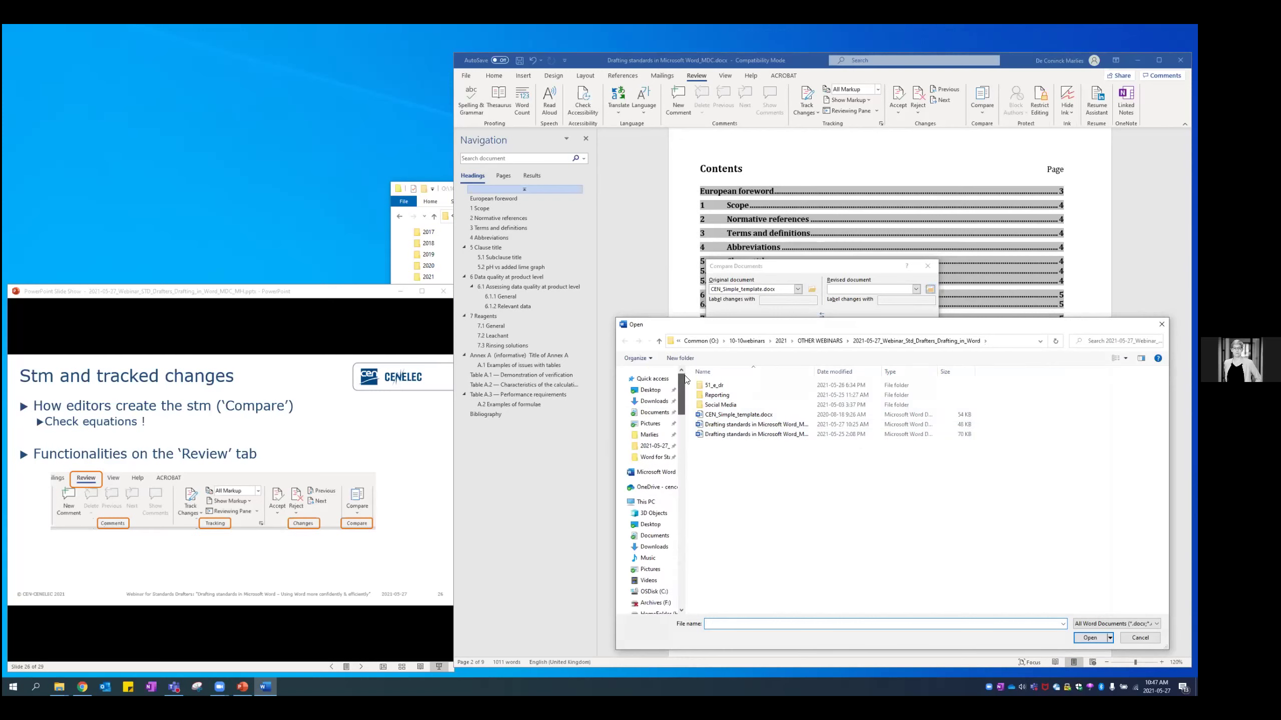
click(663, 446)
drag(813, 372, 856, 372)
click(801, 435)
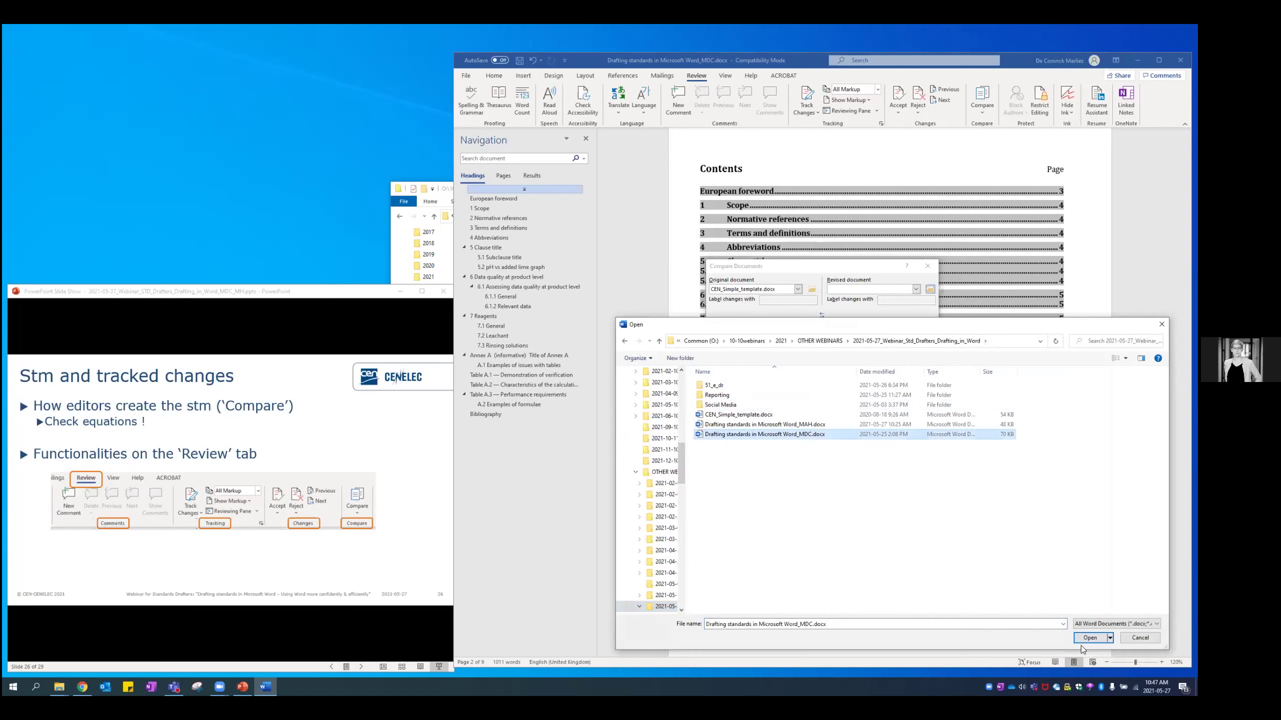
click(1087, 638)
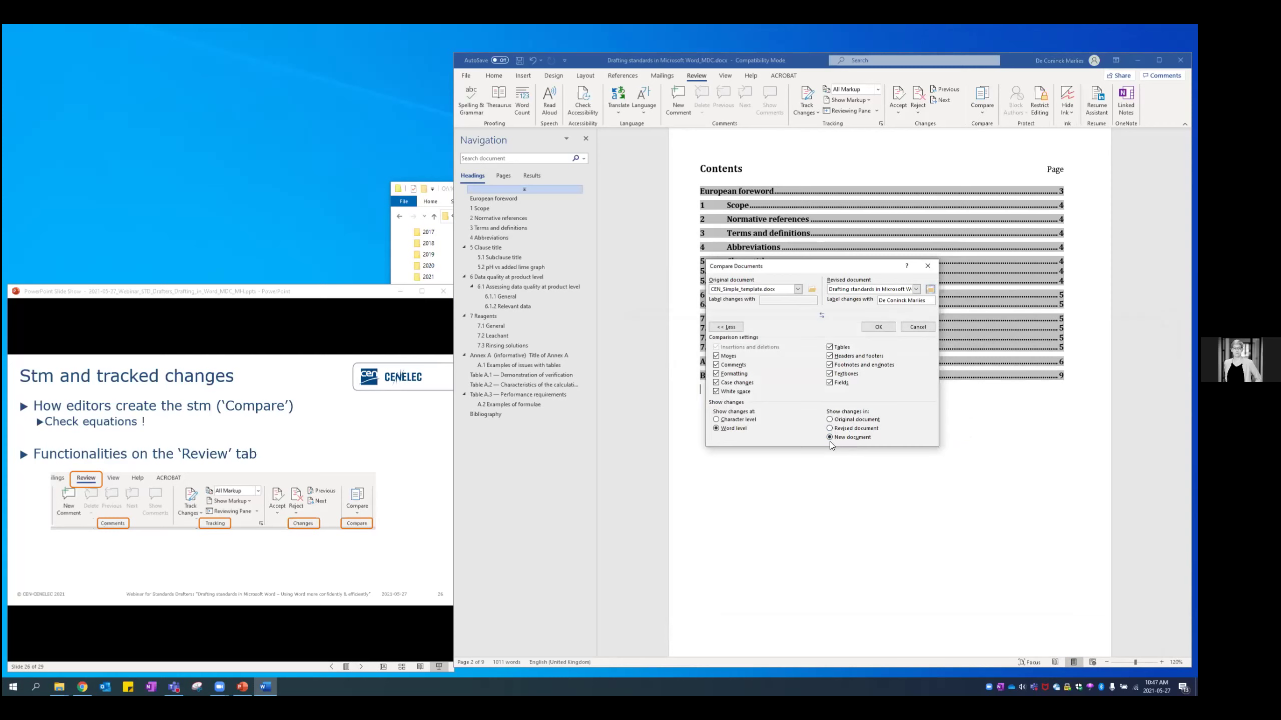
click(878, 327)
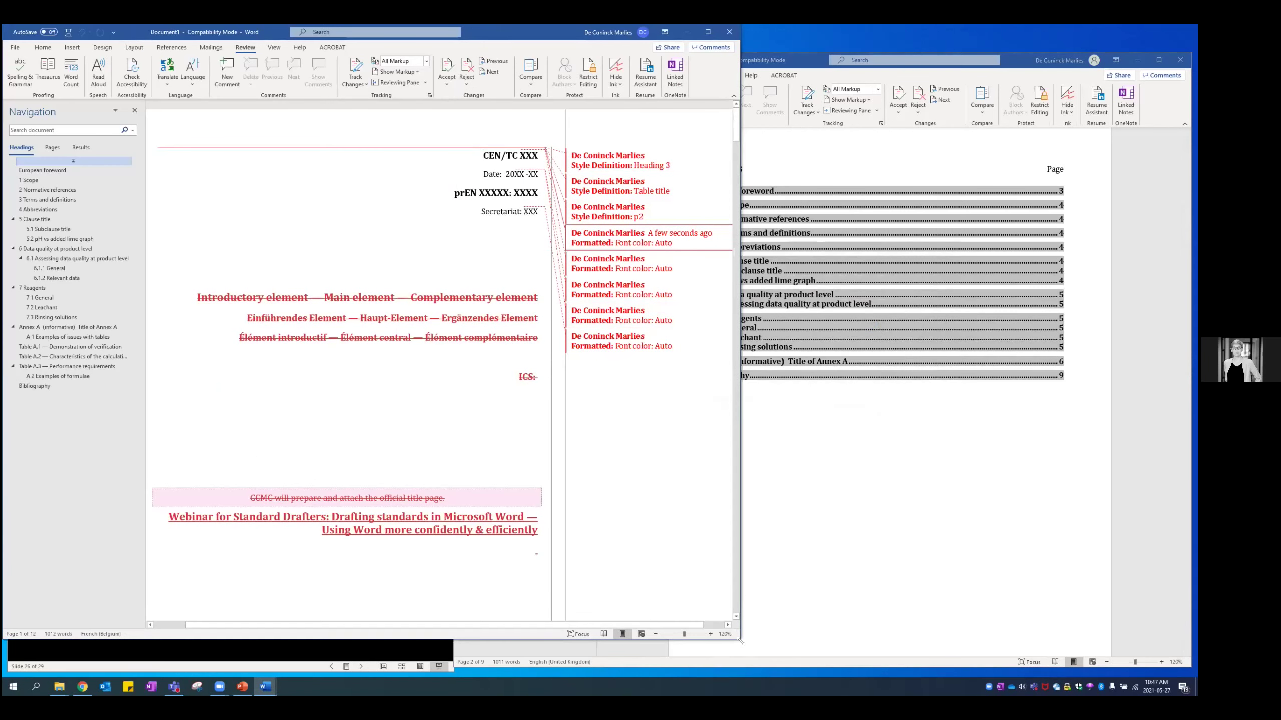
Enlarge the comparison result window and reposition it over the original Word document
drag(792, 642, 795, 656)
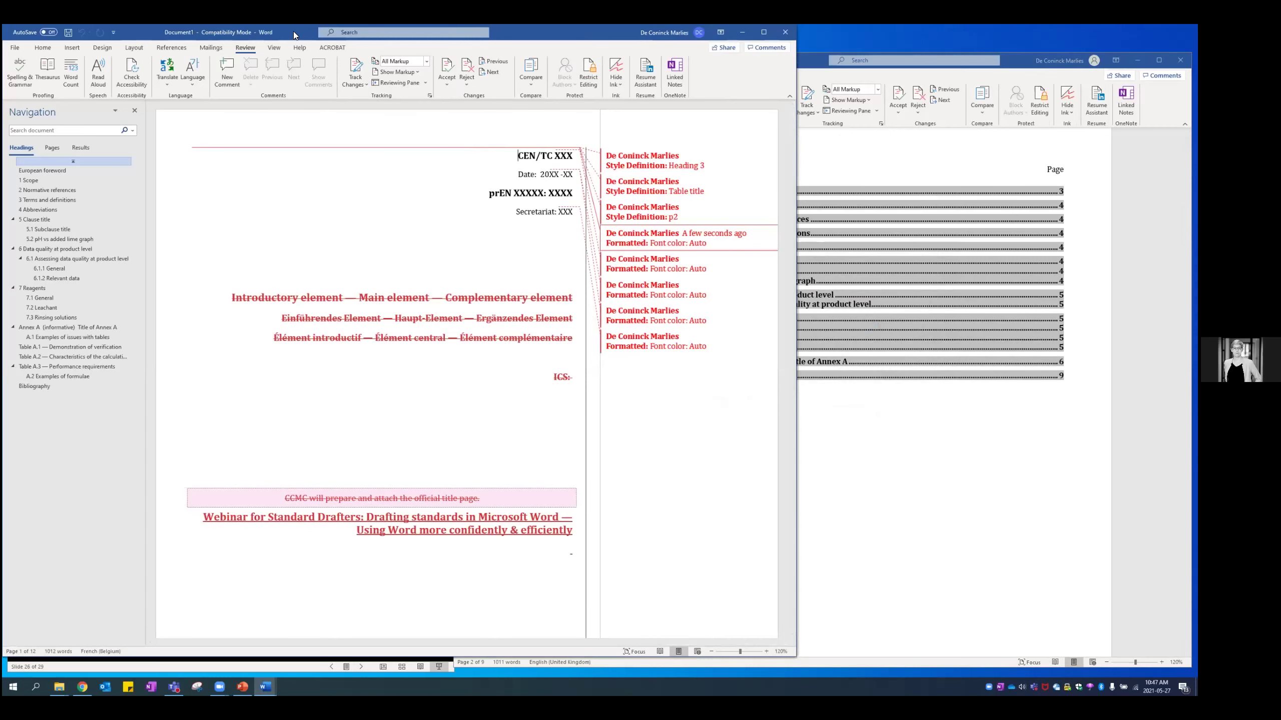
drag(293, 32, 486, 37)
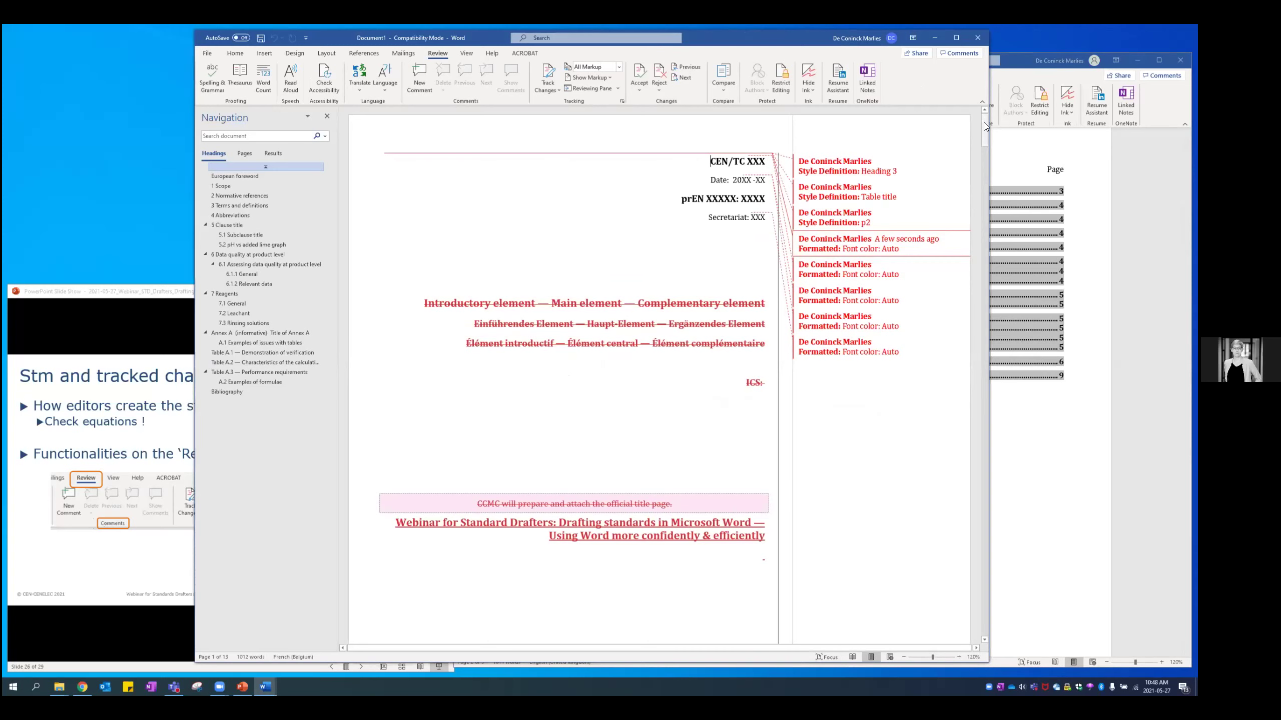
mouse_move(983, 122)
mouse_down()
mouse_move(982, 412)
mouse_move(968, 503)
mouse_move(978, 109)
mouse_up()
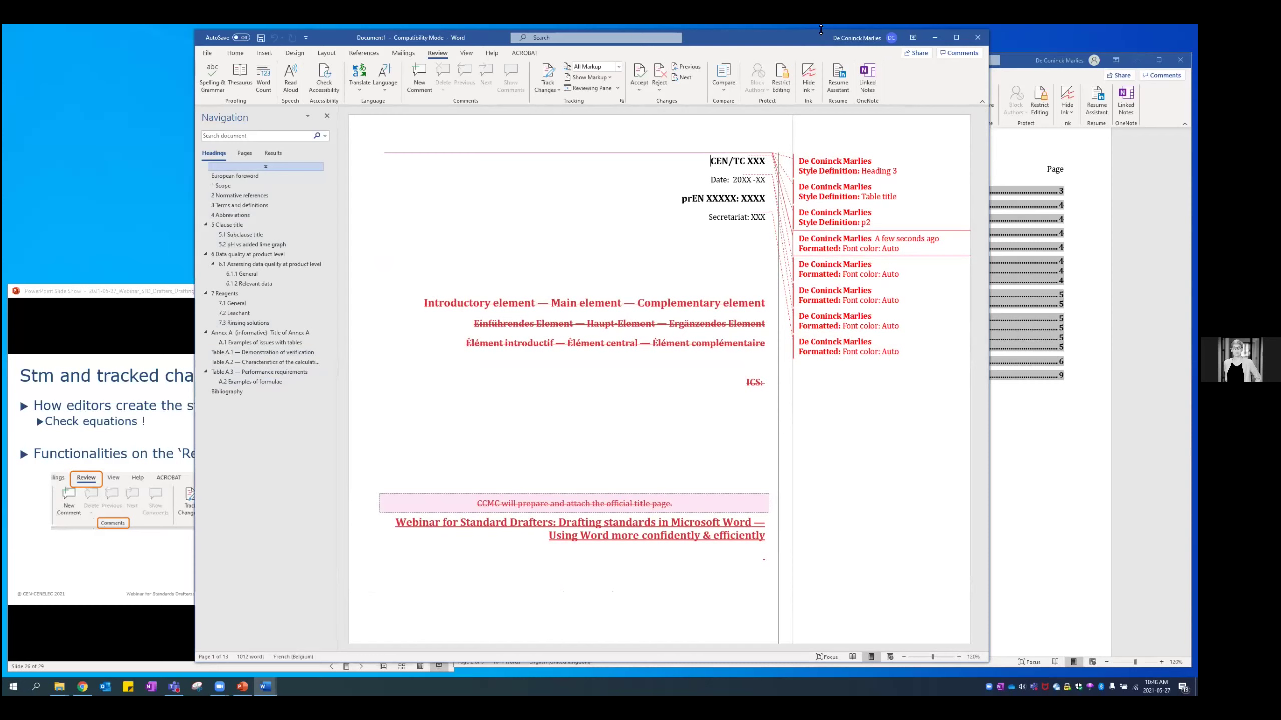
drag(820, 30, 828, 58)
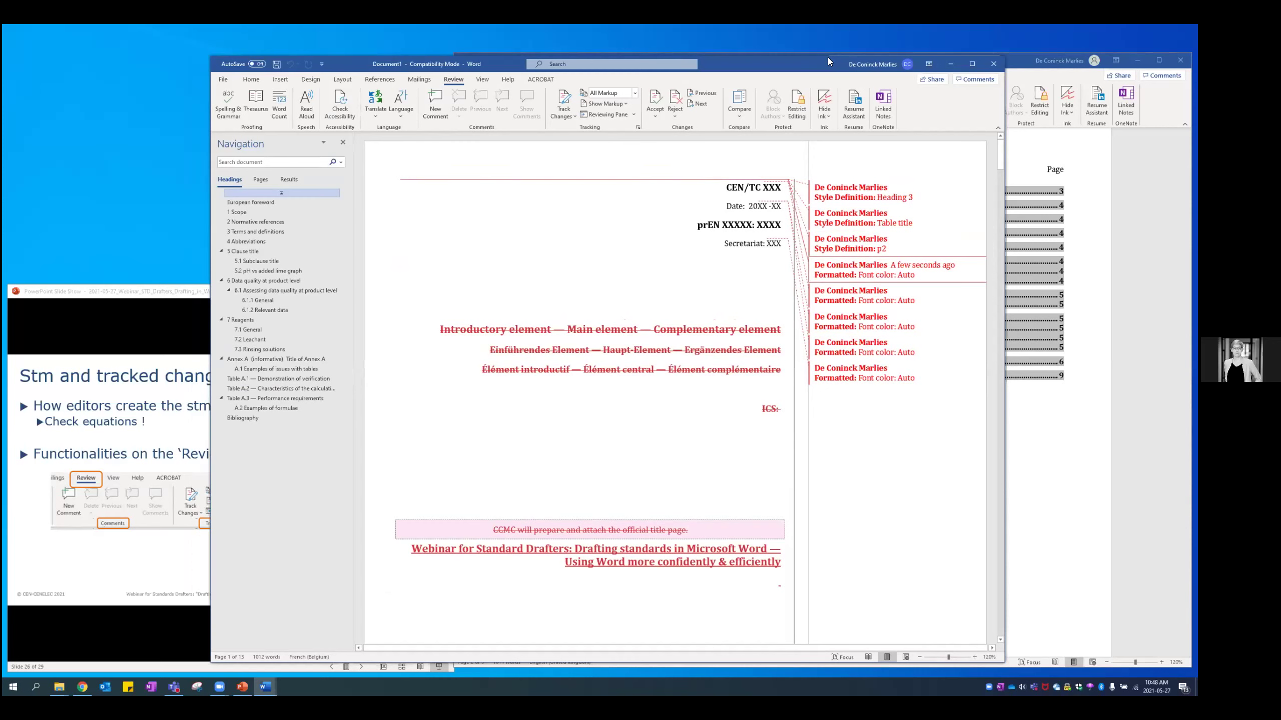
Hide formatting changes in the comparison's markup and review the remaining insertions and deletions on the title page
click(627, 107)
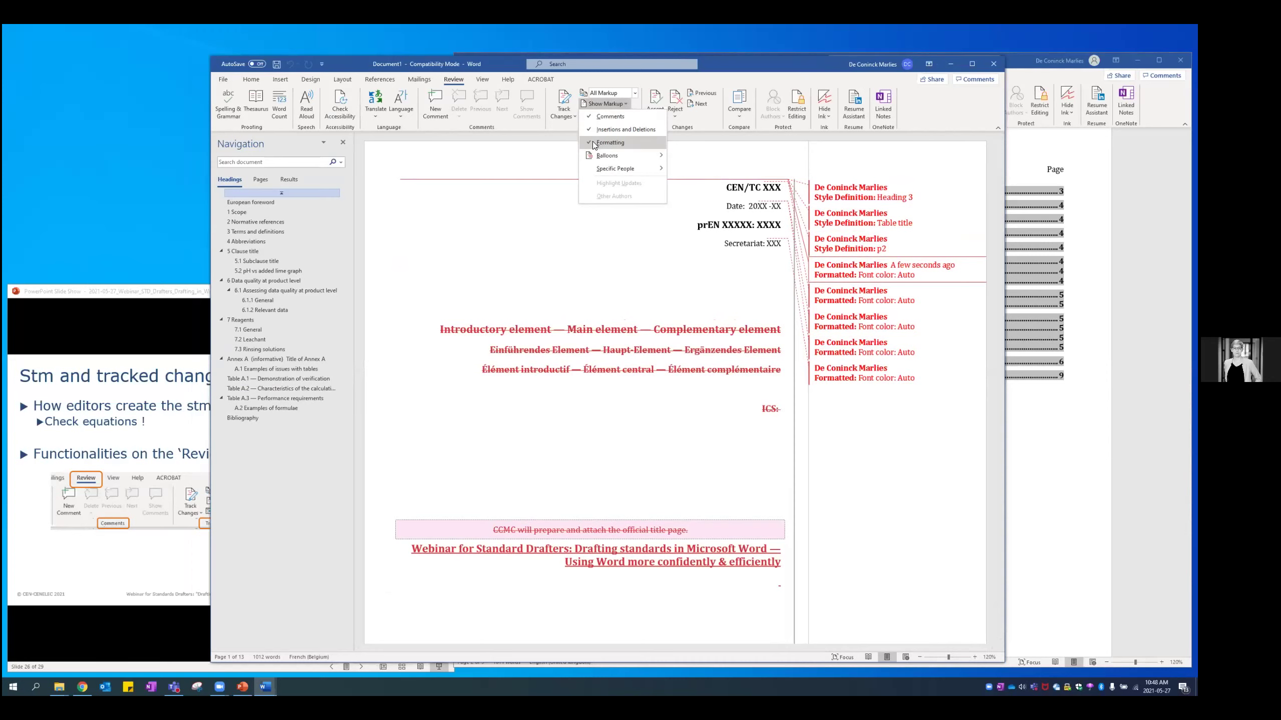
click(592, 142)
scroll(670, 239, down, 3)
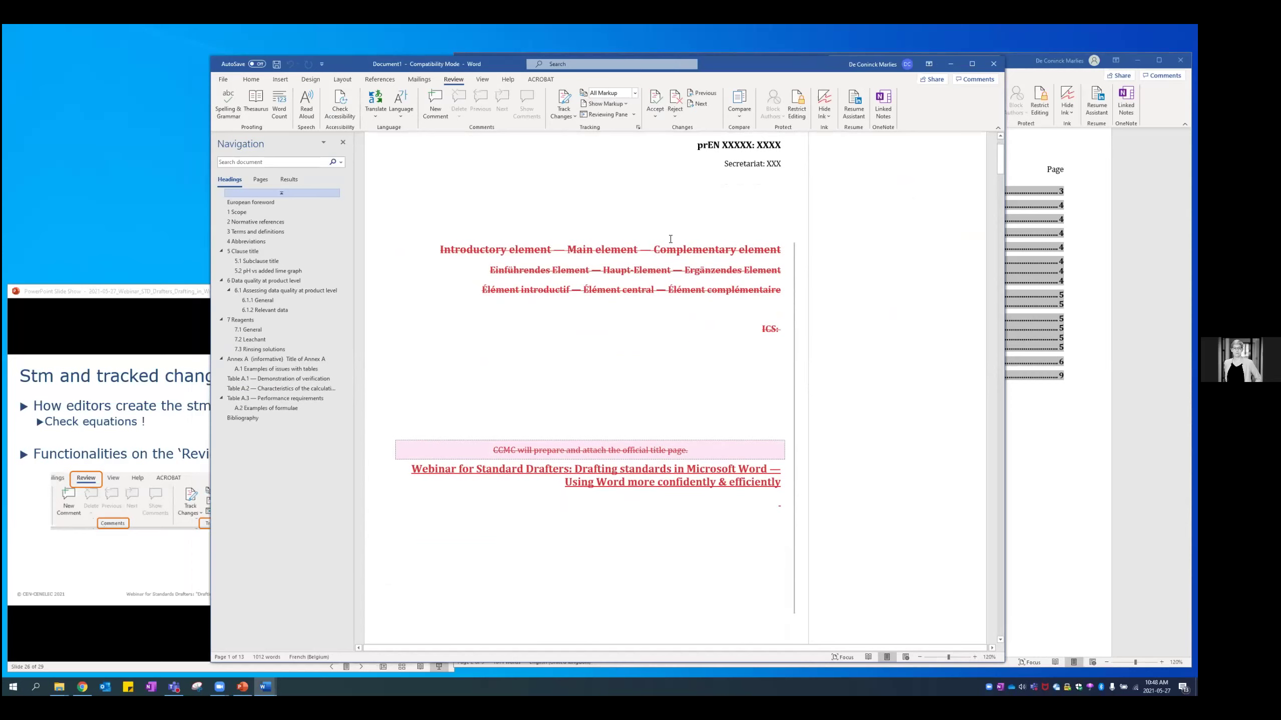
scroll(669, 239, up, 2)
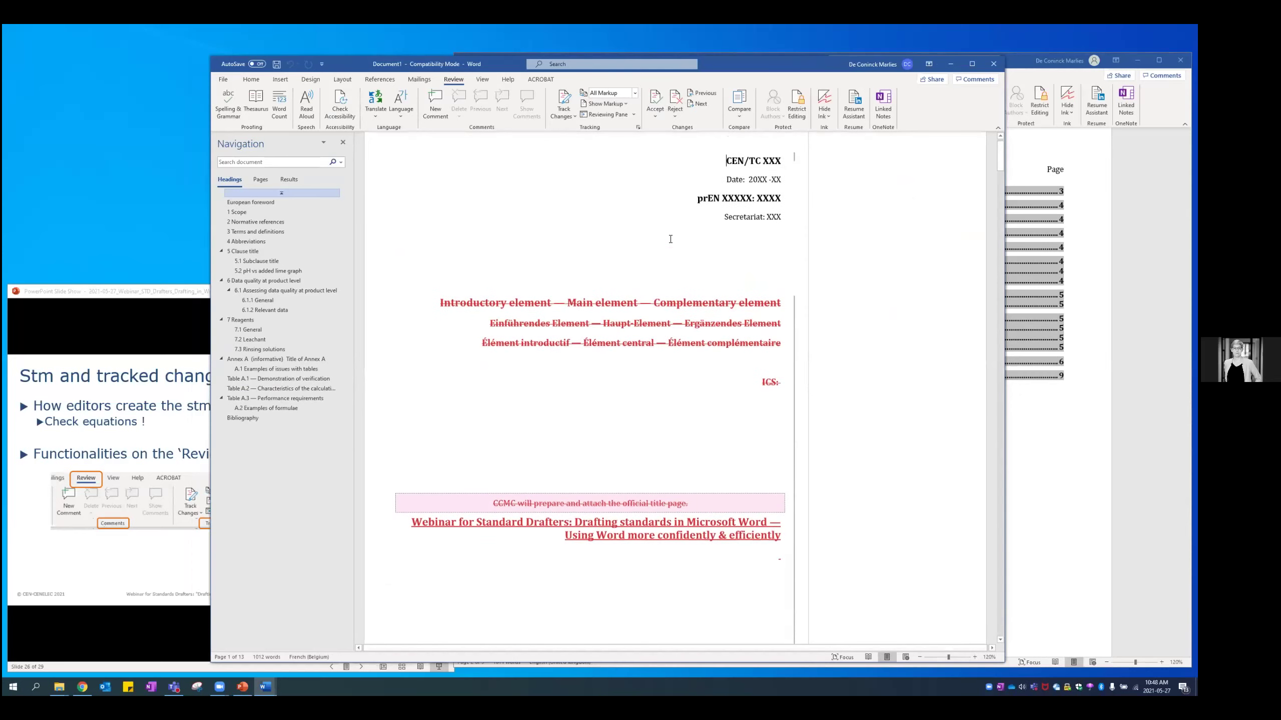
scroll(715, 257, down, 3)
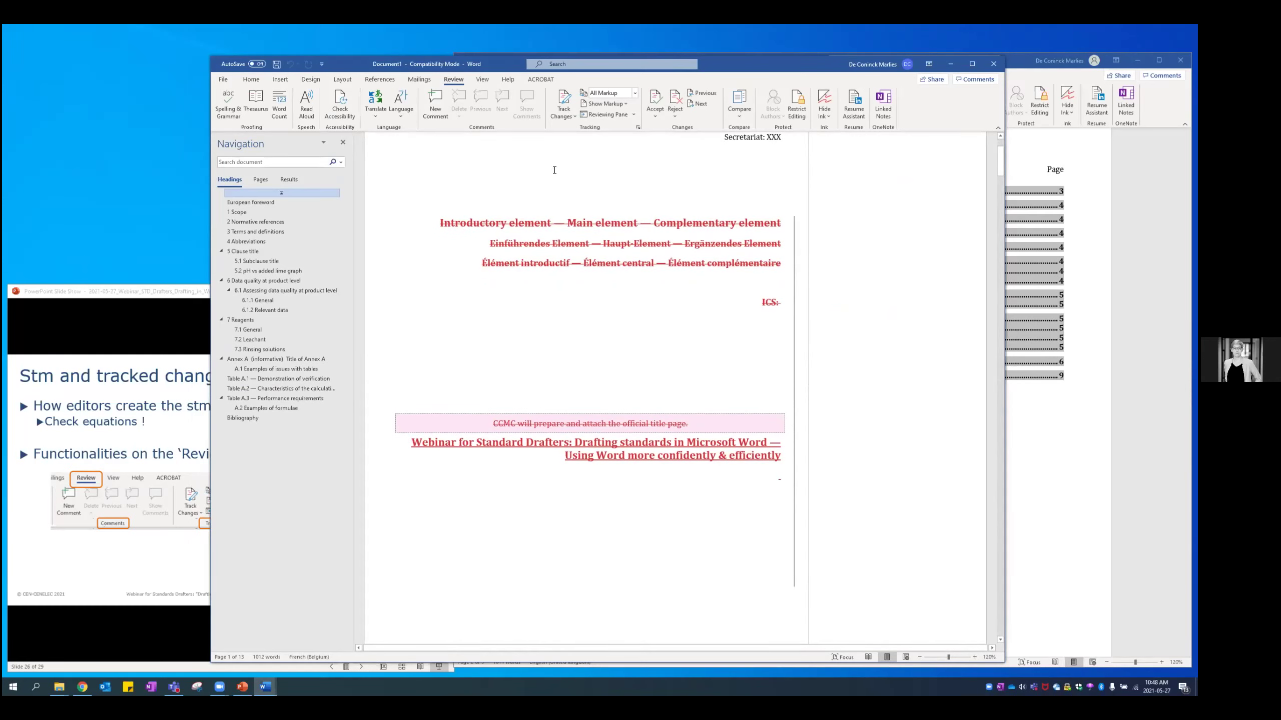
Display the comparison document with No Markup and review it down to the Contents page
click(635, 95)
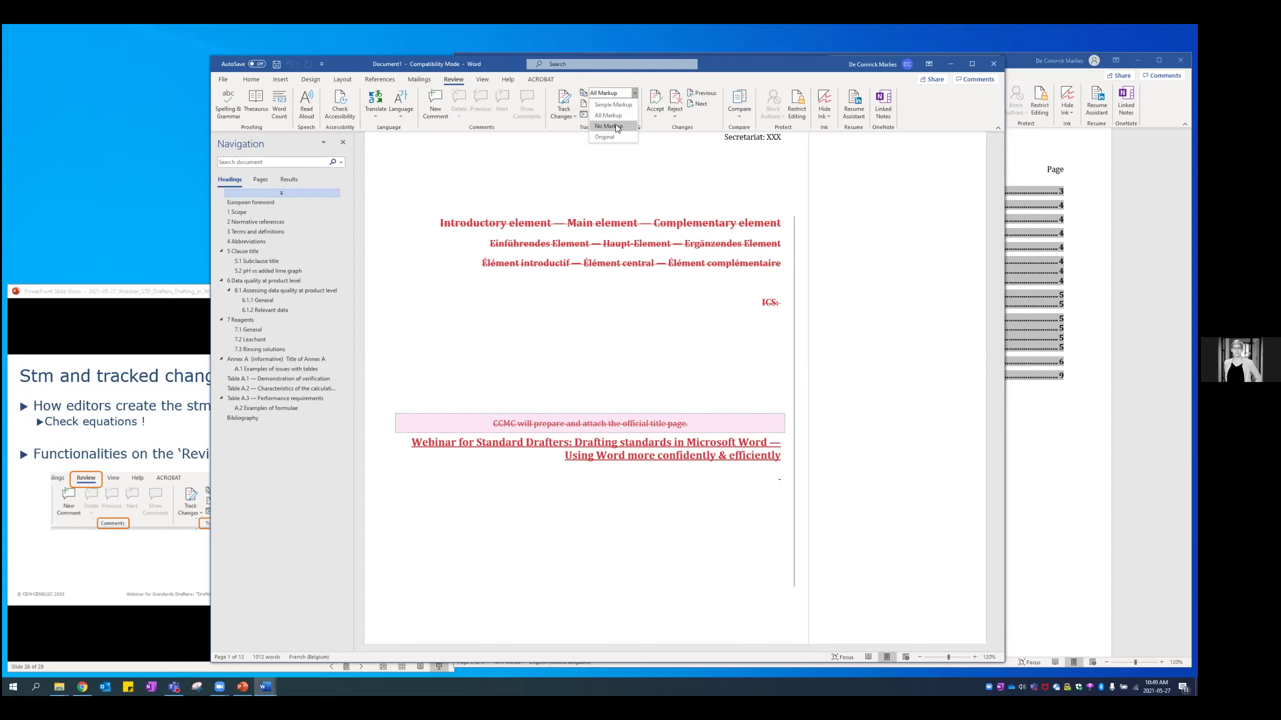
click(602, 125)
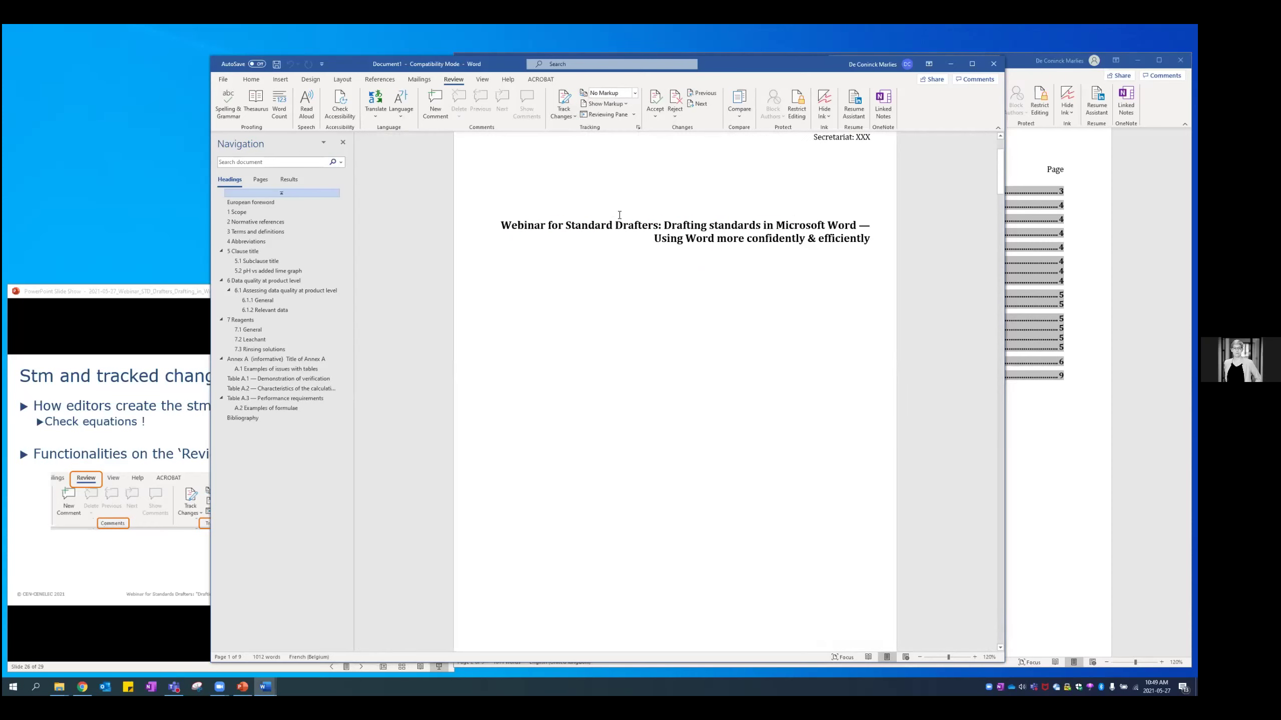
scroll(620, 203, down, 5)
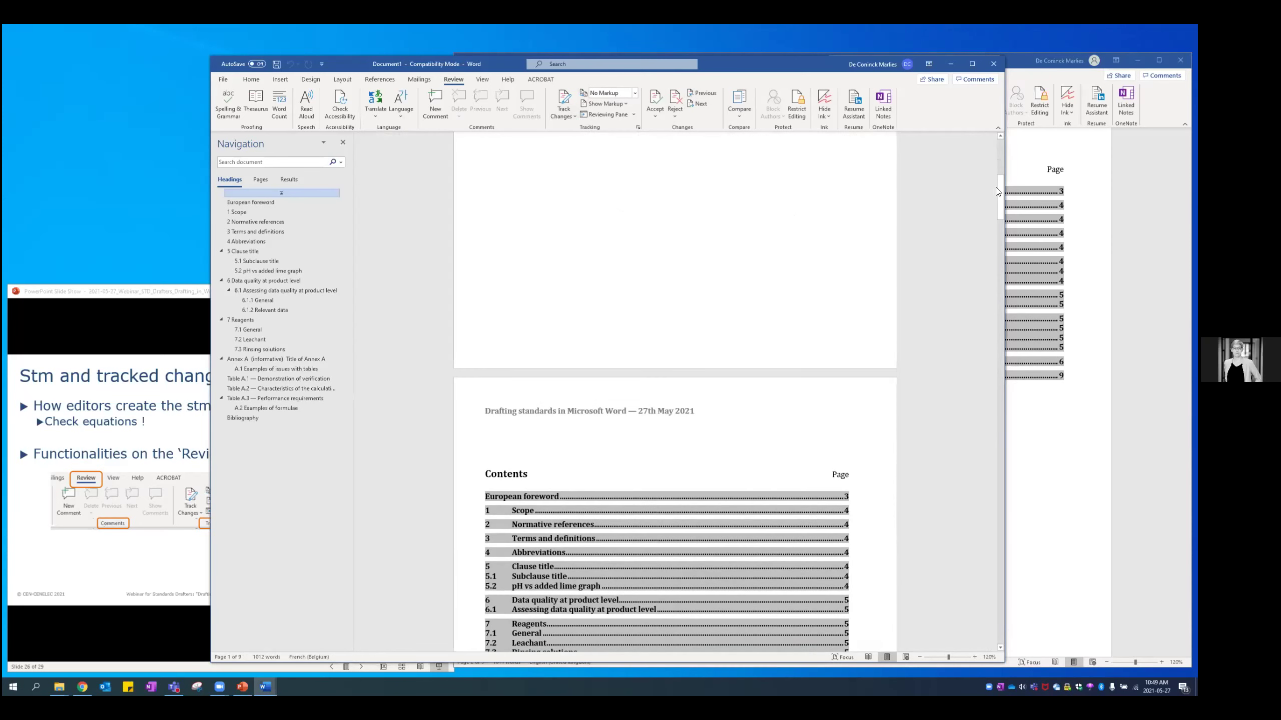